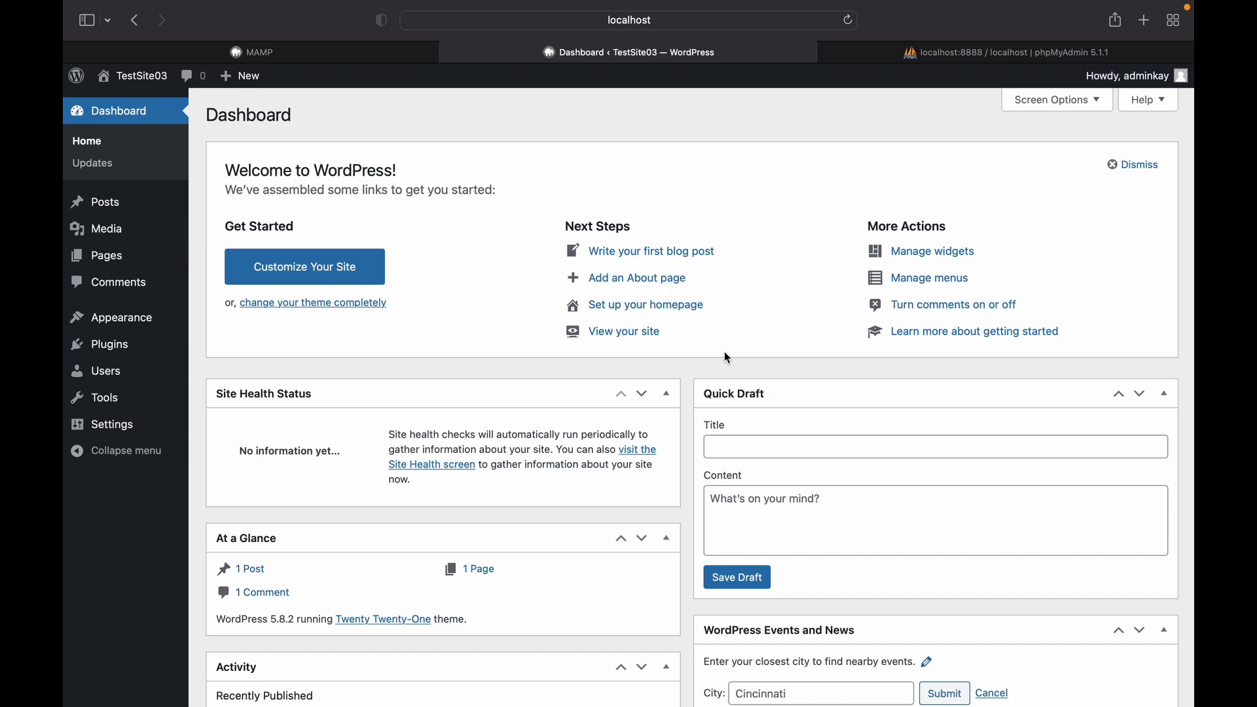
# - Search the theme directory for 'astra' and install the Astra theme via Themes > Add New
pyautogui.moveTo(121, 318)
pyautogui.click(147, 321)
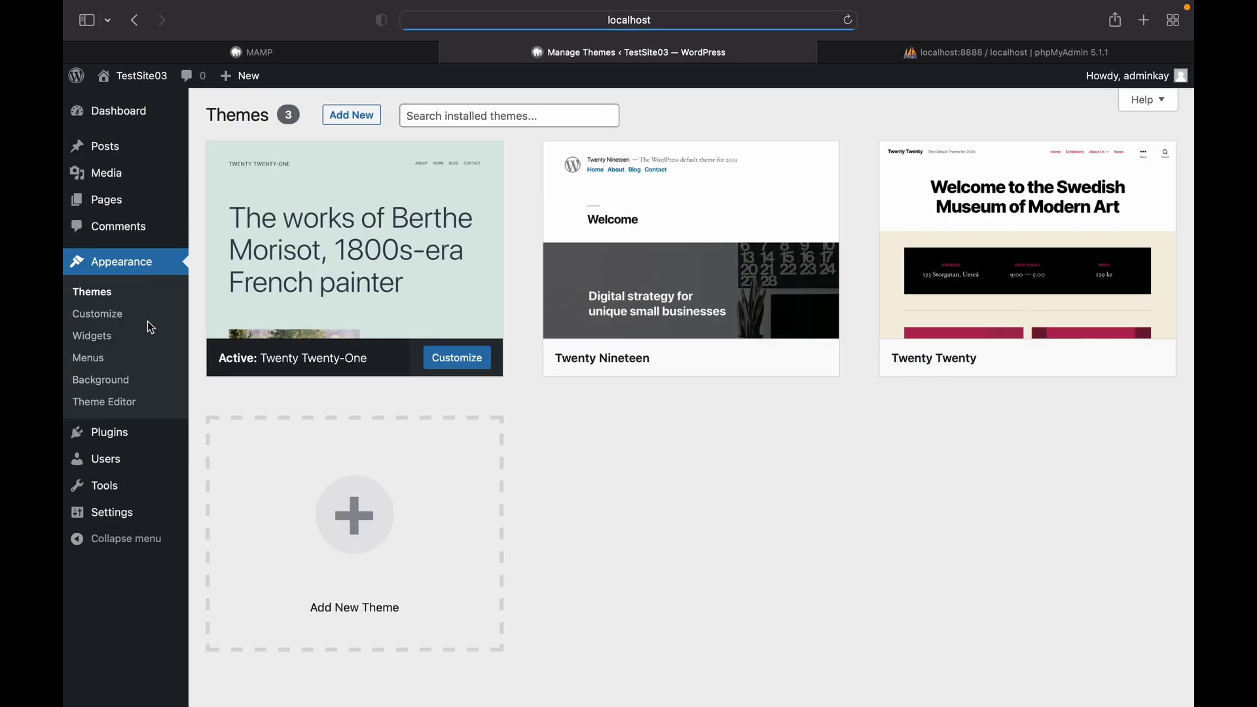
pyautogui.click(350, 116)
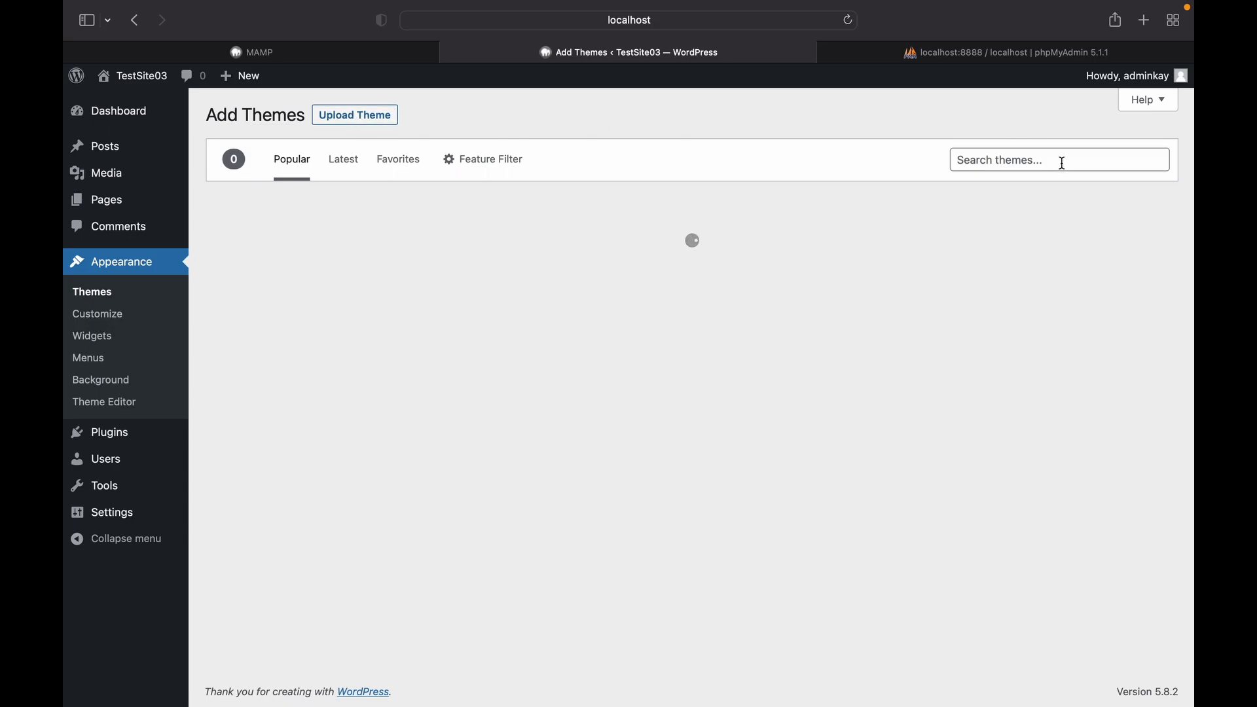
pyautogui.click(1062, 161)
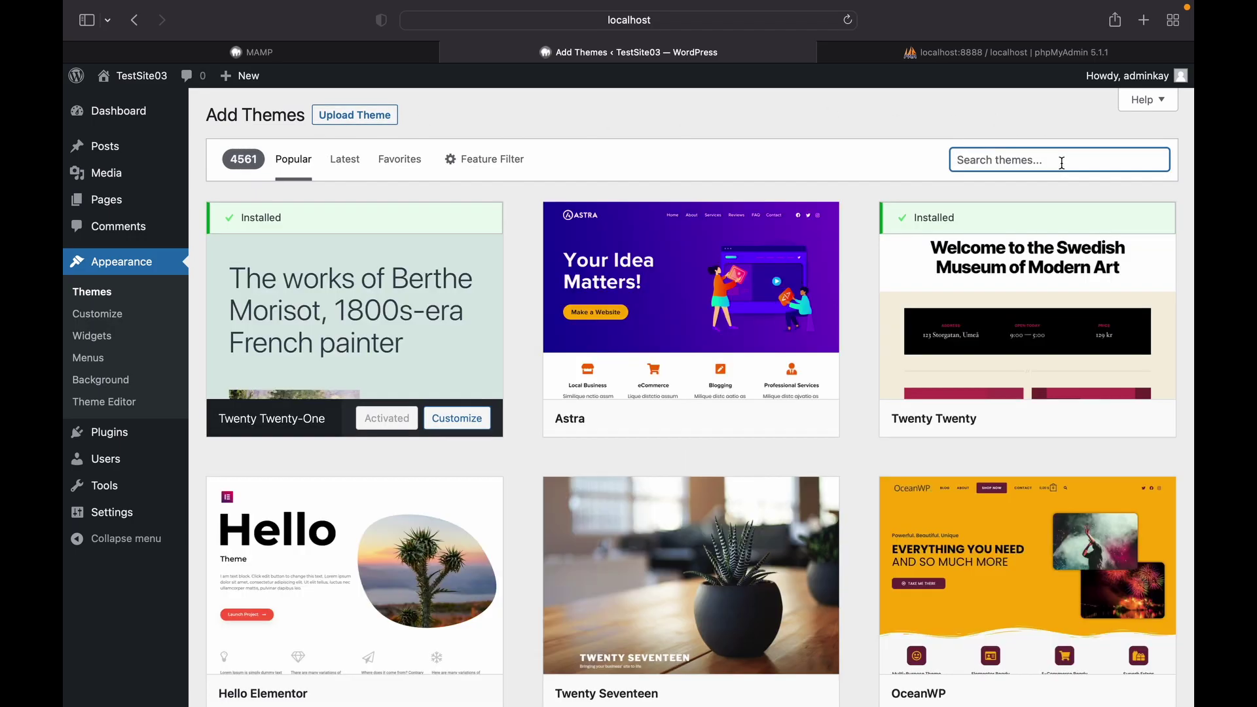
pyautogui.write('astra')
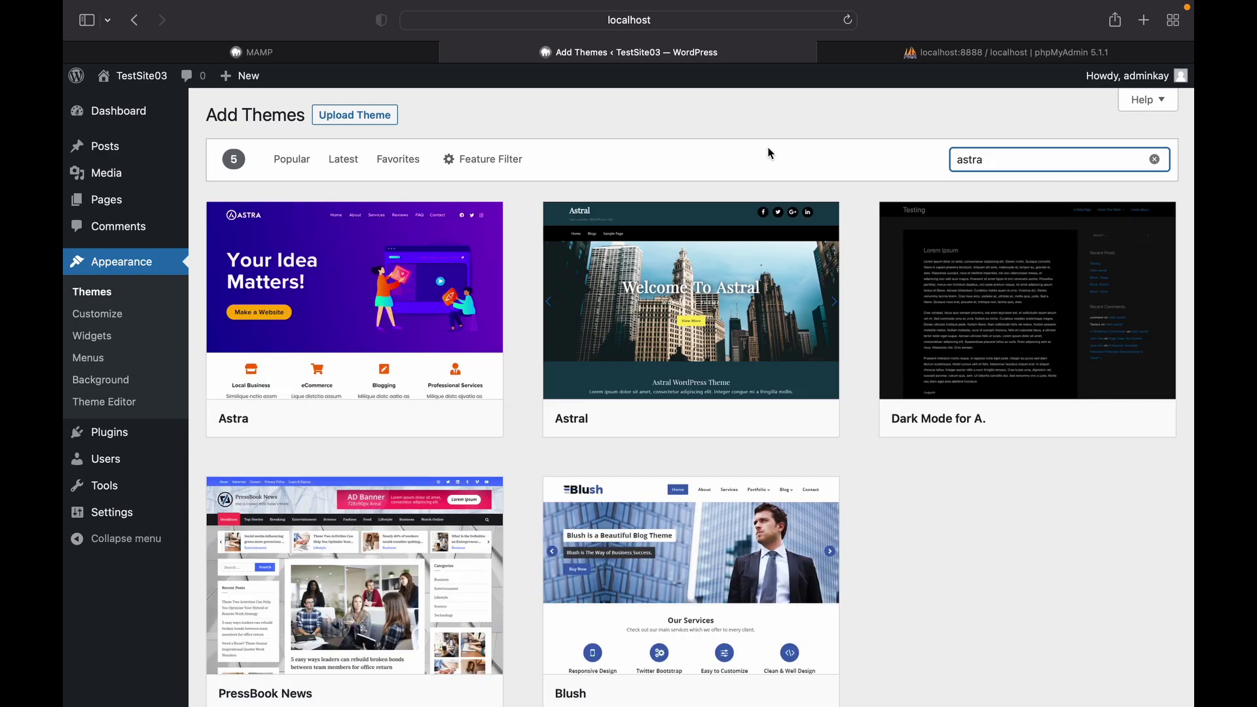
pyautogui.click(403, 417)
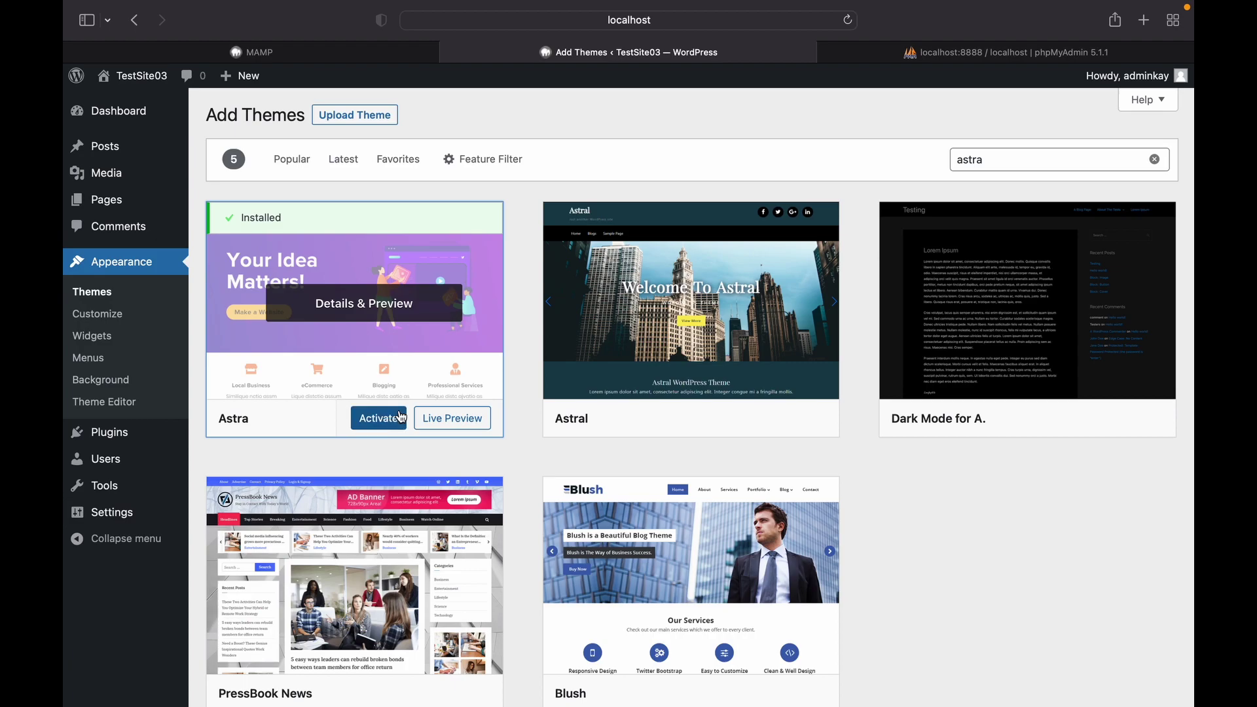
# - Activate Astra, then install the Starter Templates importer plugin from Astra Options
pyautogui.click(400, 417)
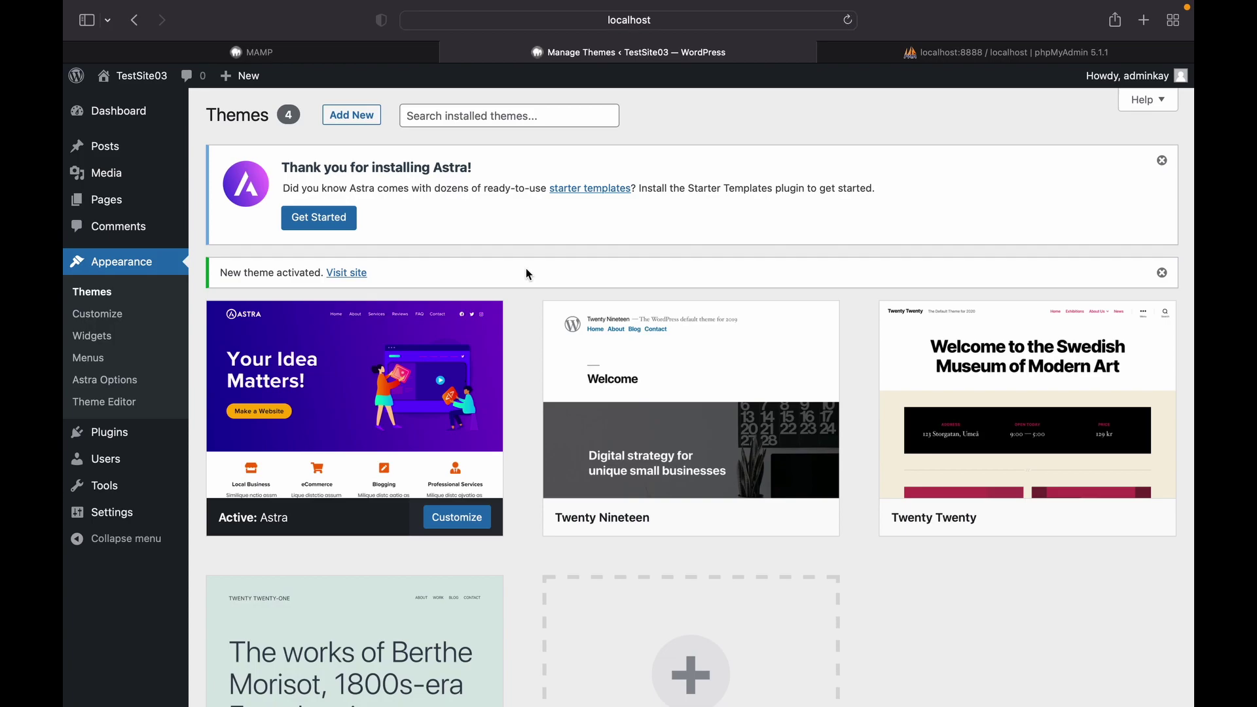
pyautogui.click(82, 383)
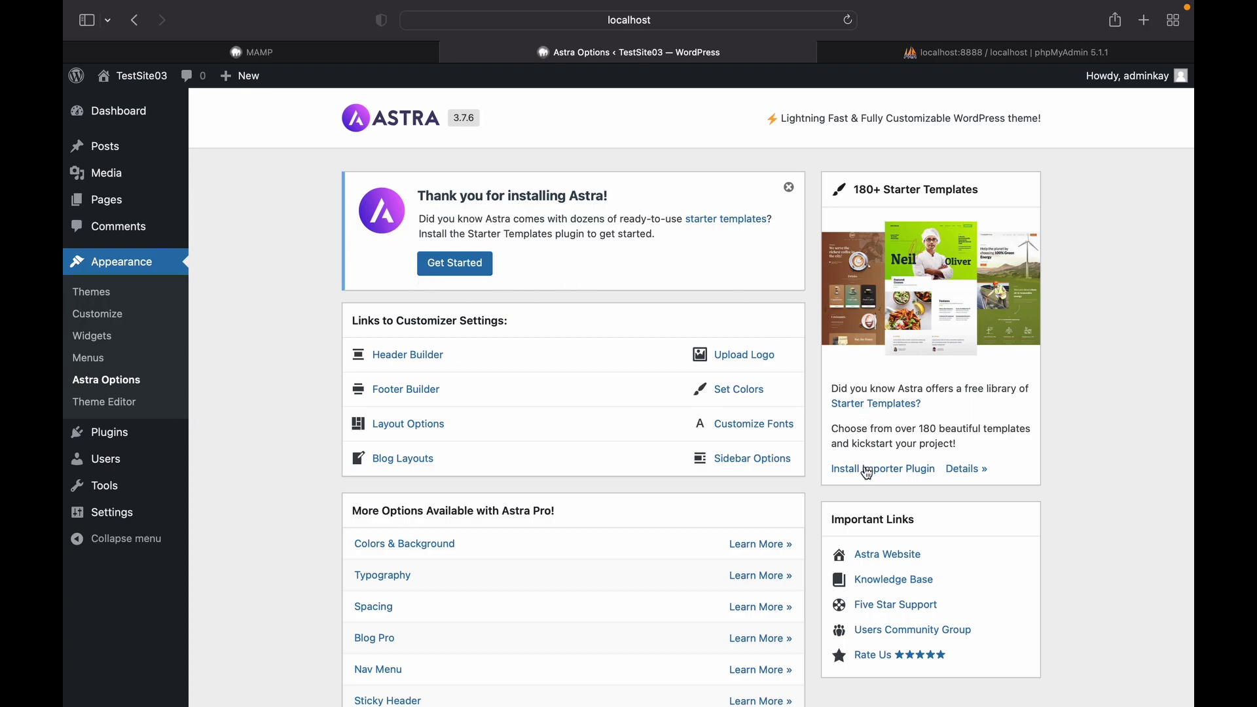
pyautogui.click(867, 472)
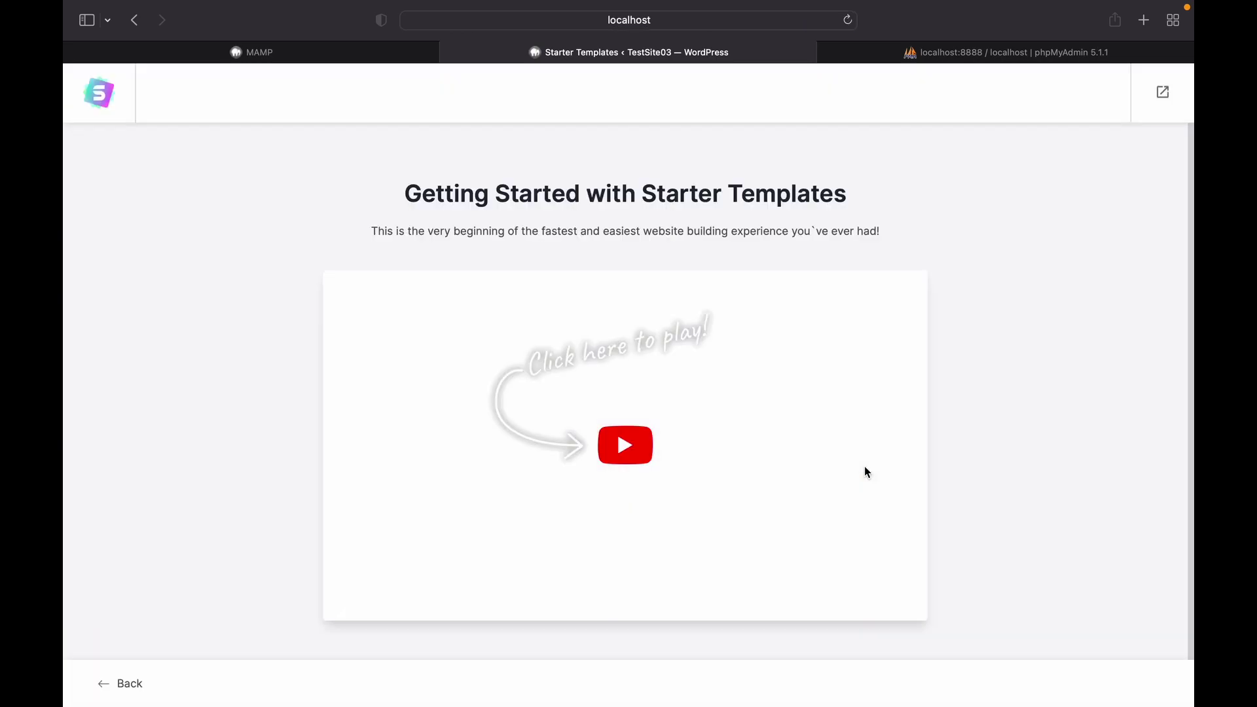
pyautogui.scroll(-2, 865, 473)
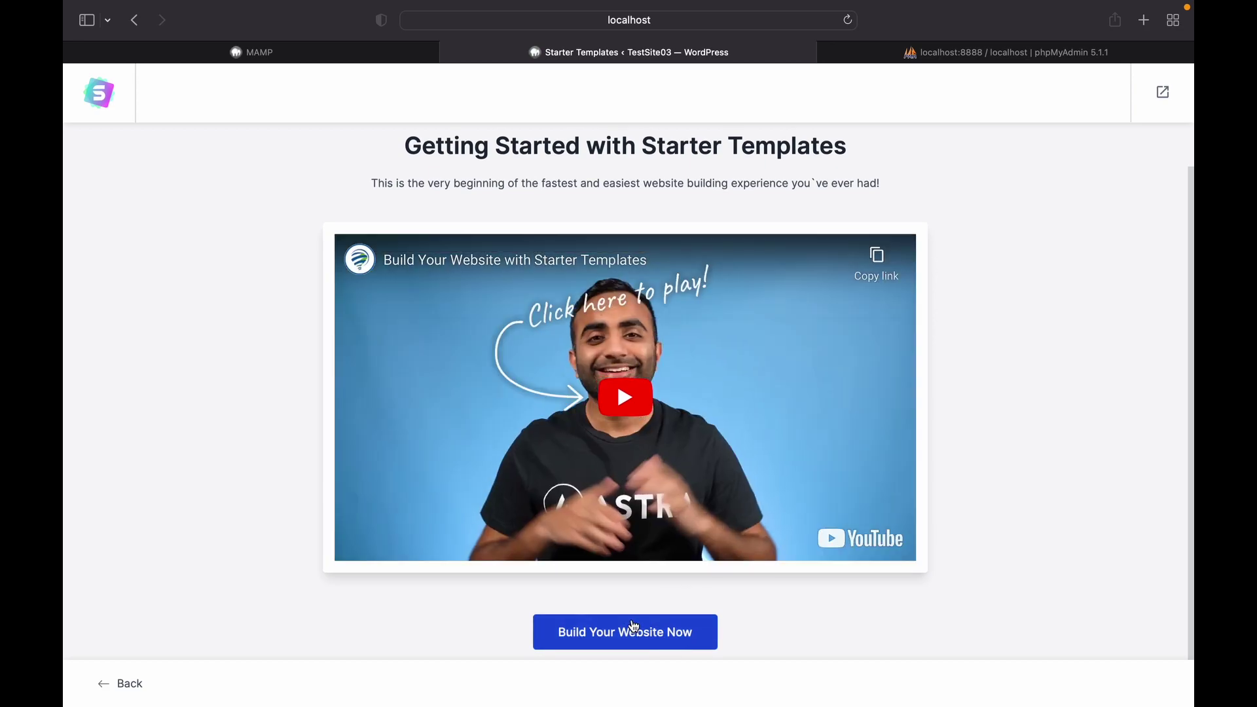
# - Choose Elementor as the Starter Templates page builder, then return to /wp-admin/
pyautogui.click(633, 630)
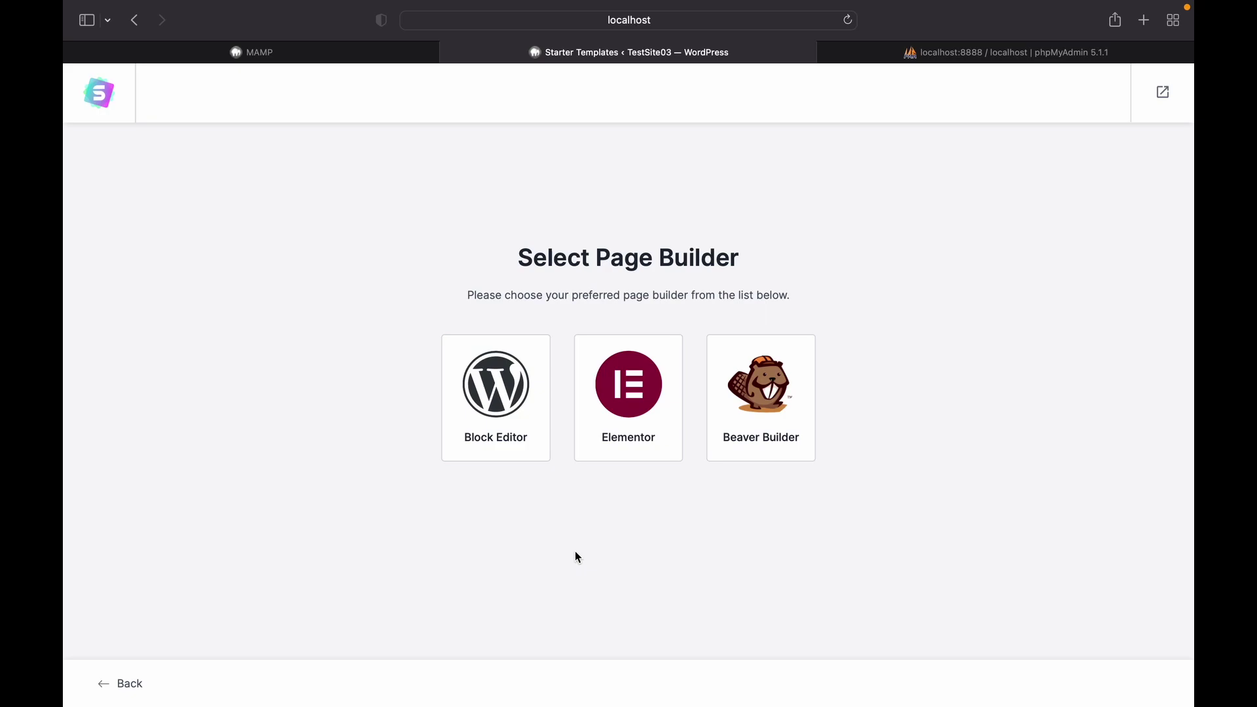
pyautogui.click(630, 413)
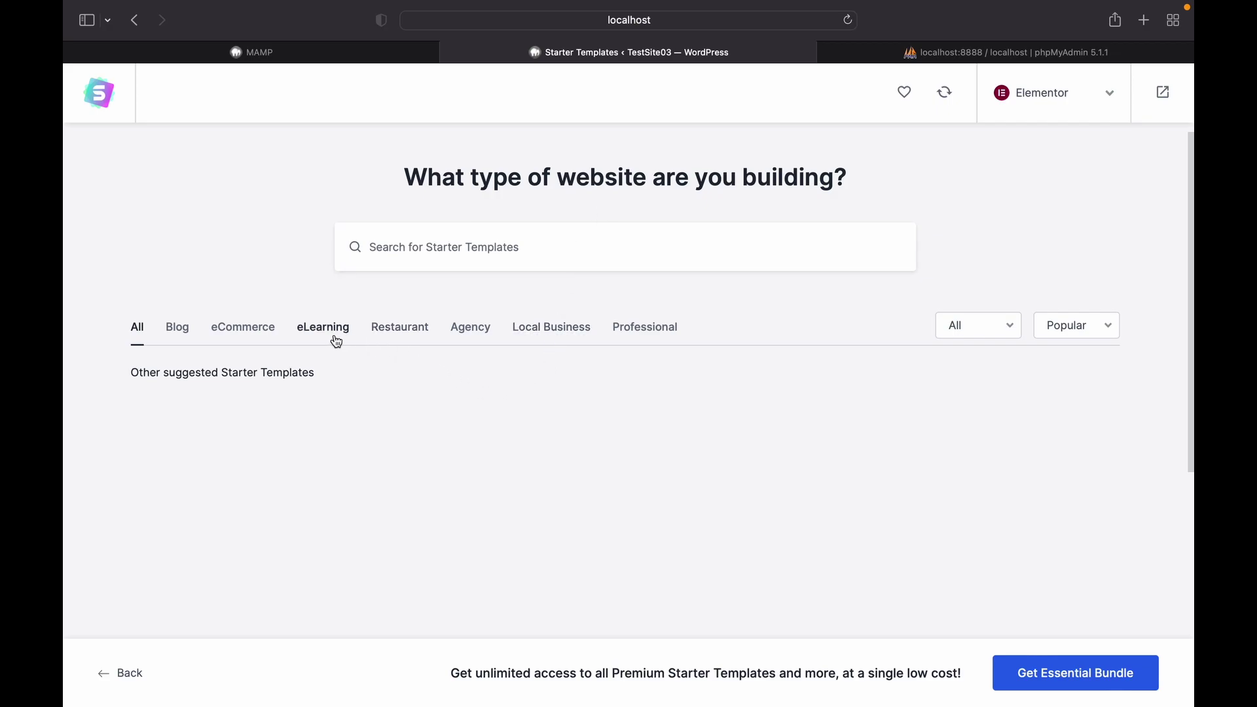
pyautogui.click(643, 28)
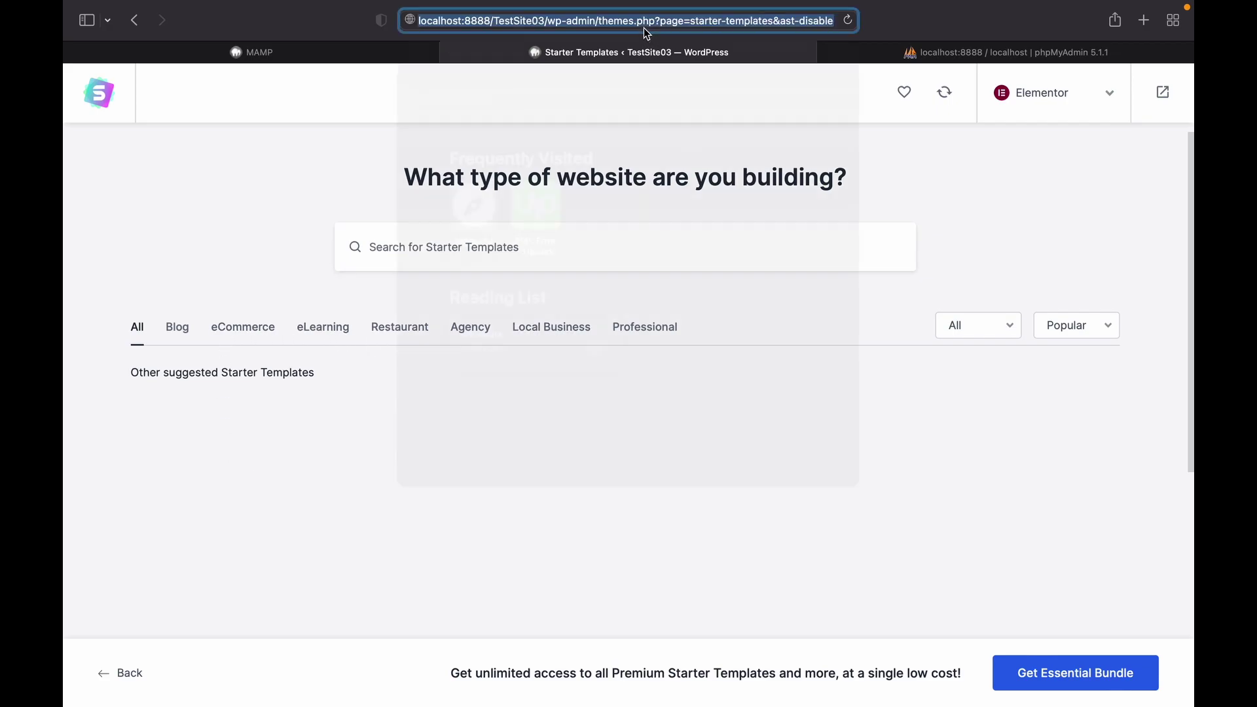
pyautogui.click(598, 21)
pyautogui.moveTo(600, 21); pyautogui.dragTo(913, 18)
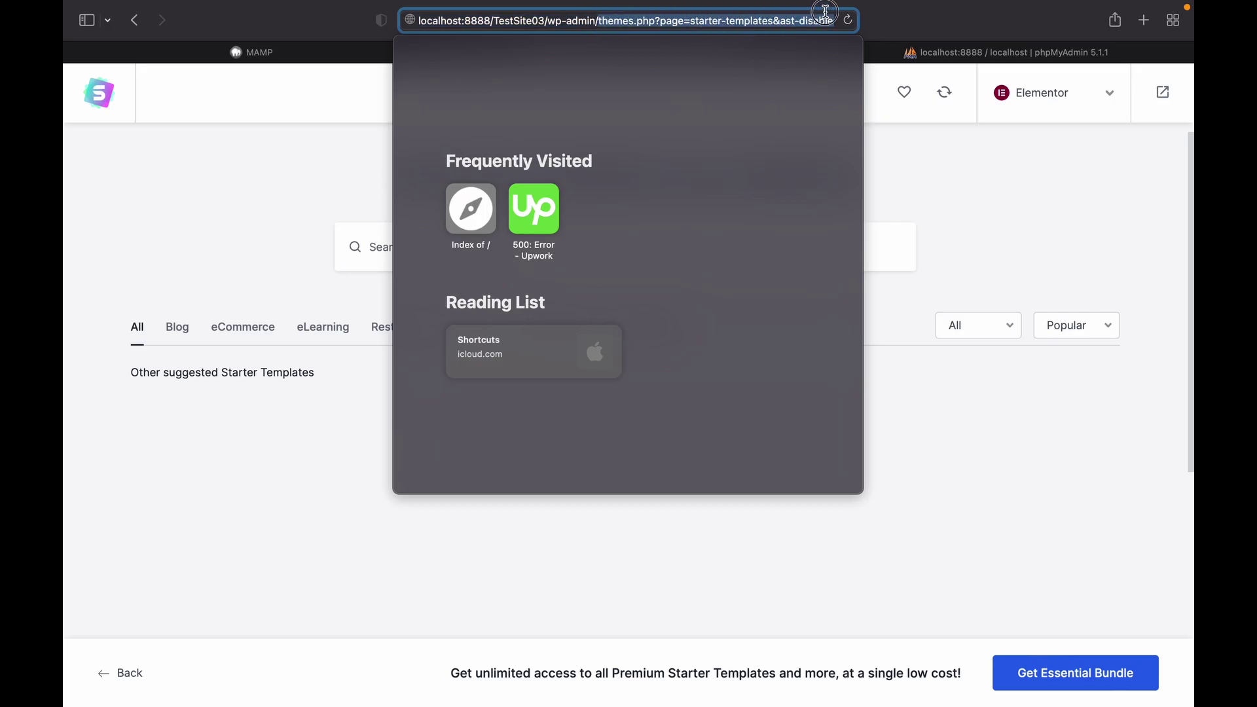
pyautogui.press('BackSpace')
pyautogui.press('Return')
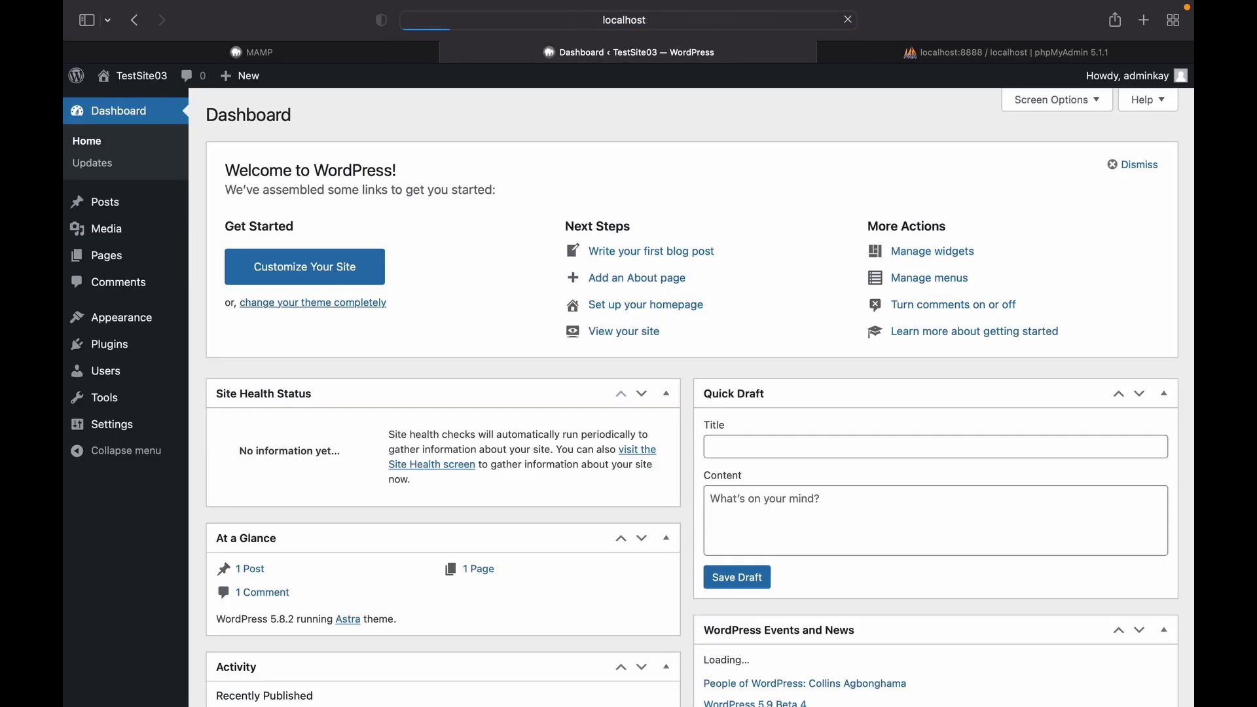
pyautogui.moveTo(120, 317)
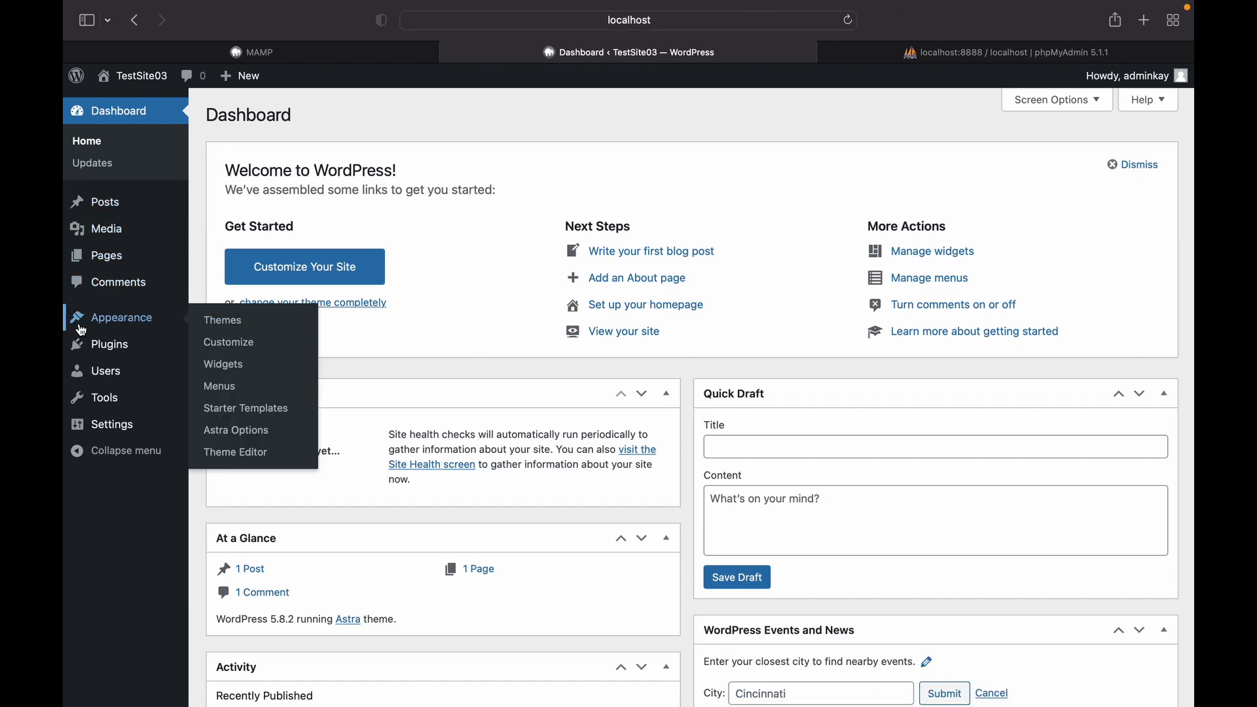
# - Open Astra's Starter Templates gallery from the theme details and filter to Blog templates
pyautogui.click(80, 319)
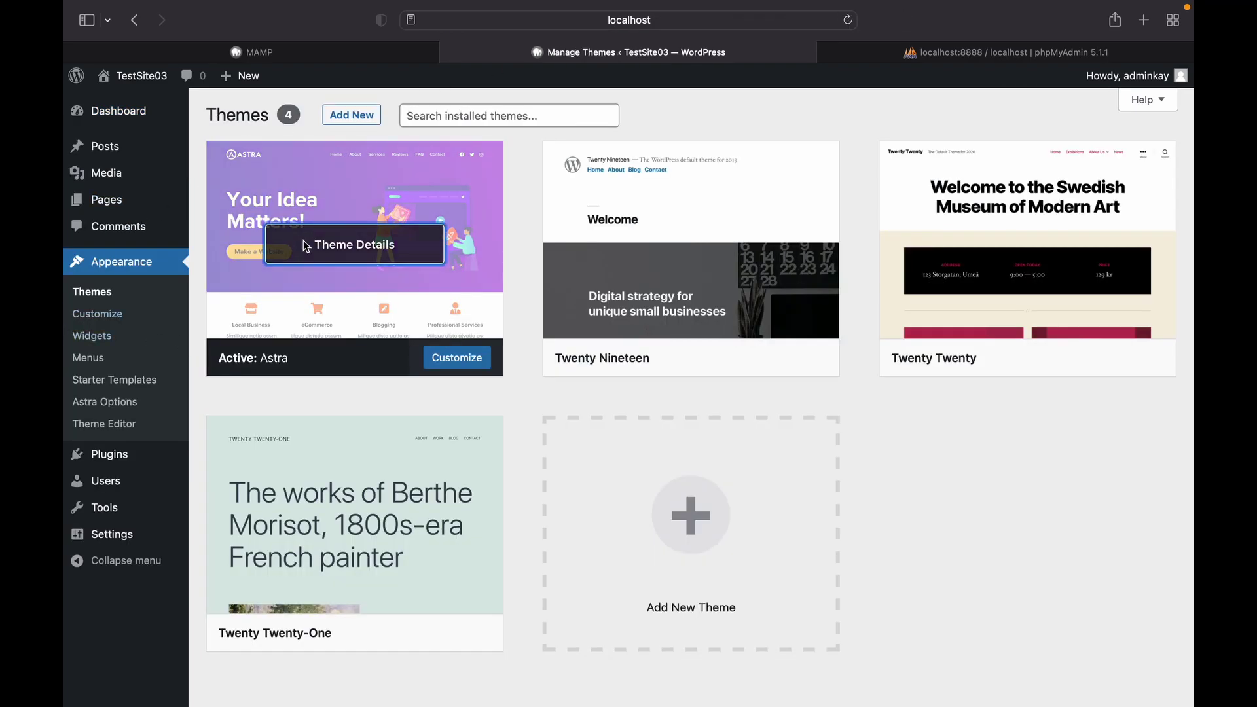
pyautogui.click(303, 241)
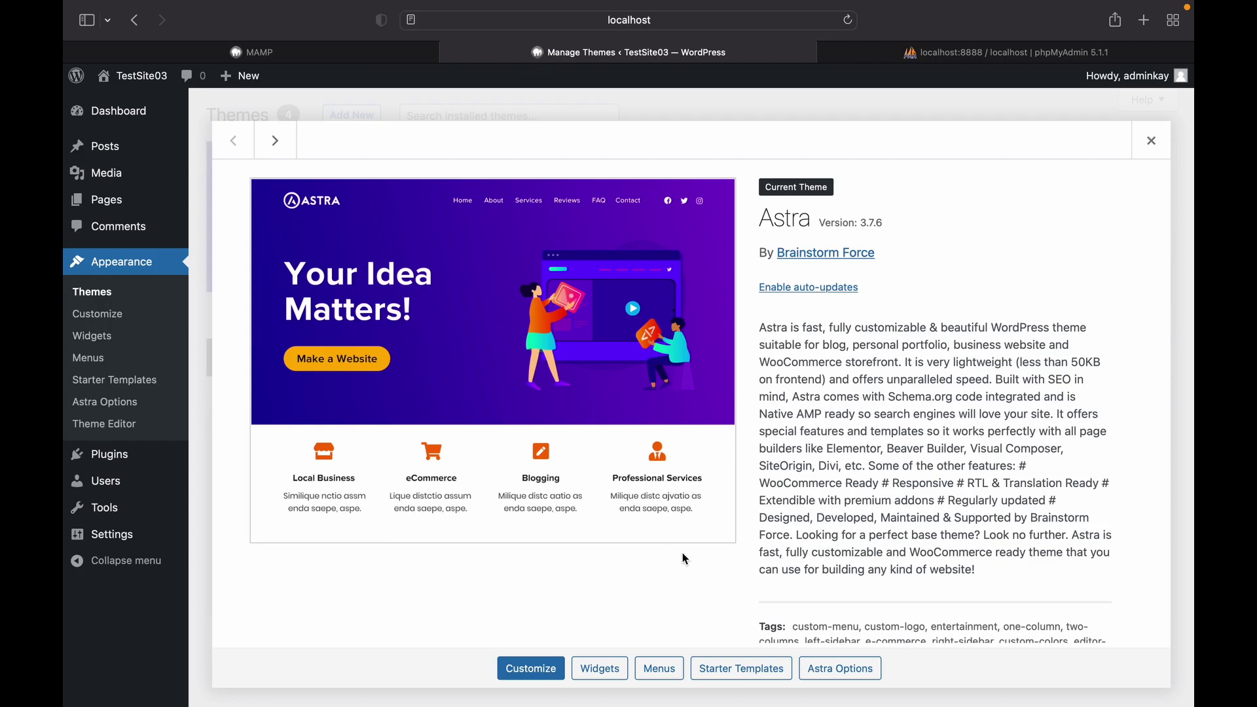
pyautogui.click(709, 672)
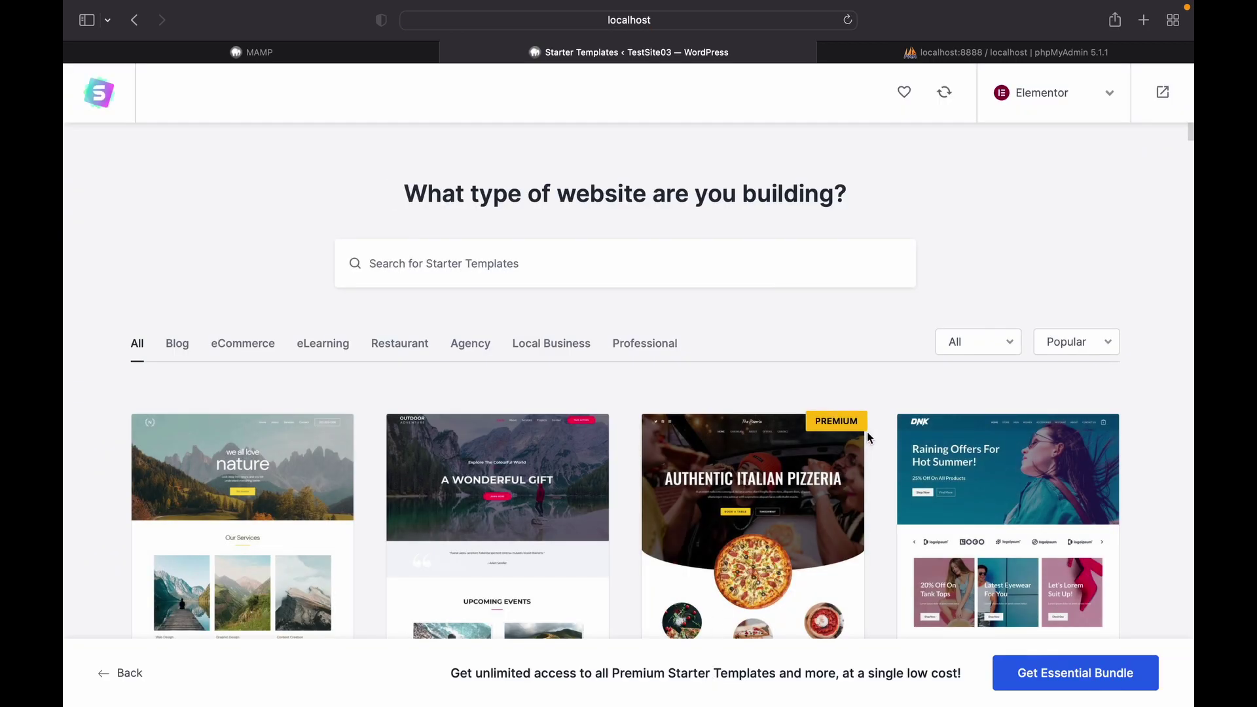
pyautogui.scroll(-5, 868, 444)
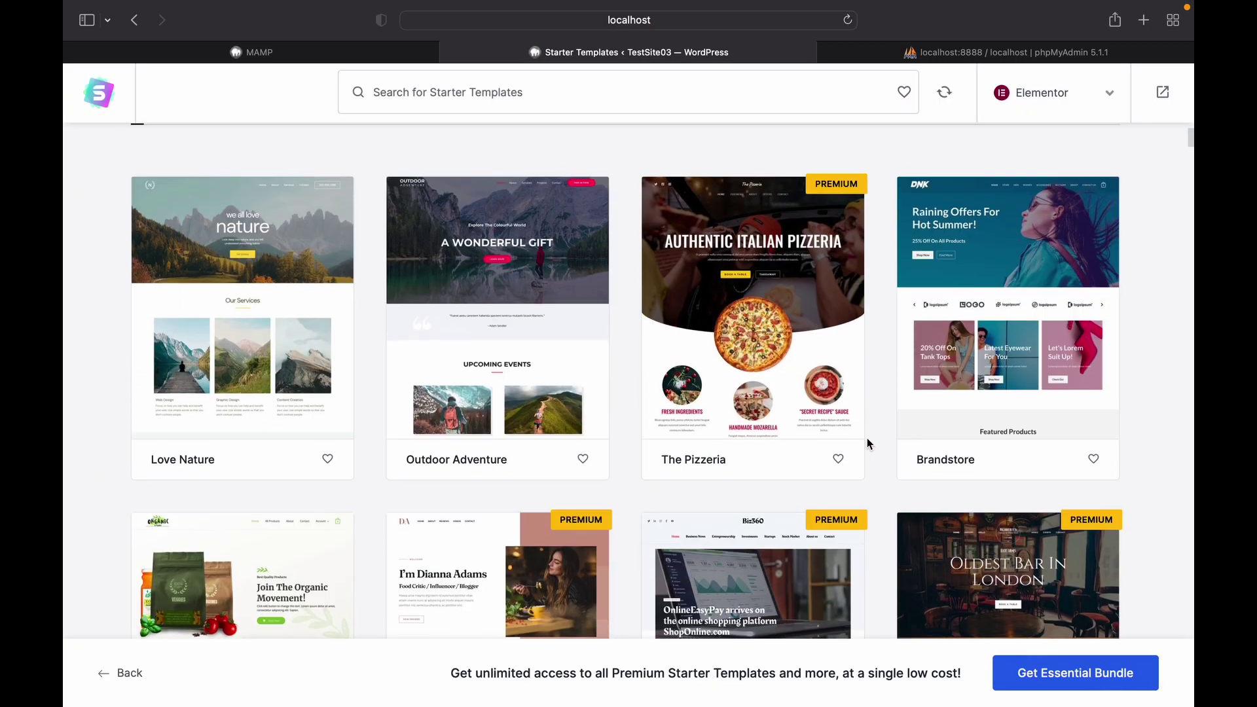
pyautogui.scroll(-1, 867, 445)
pyautogui.scroll(-3, 867, 444)
pyautogui.scroll(4, 868, 438)
pyautogui.scroll(1, 614, 380)
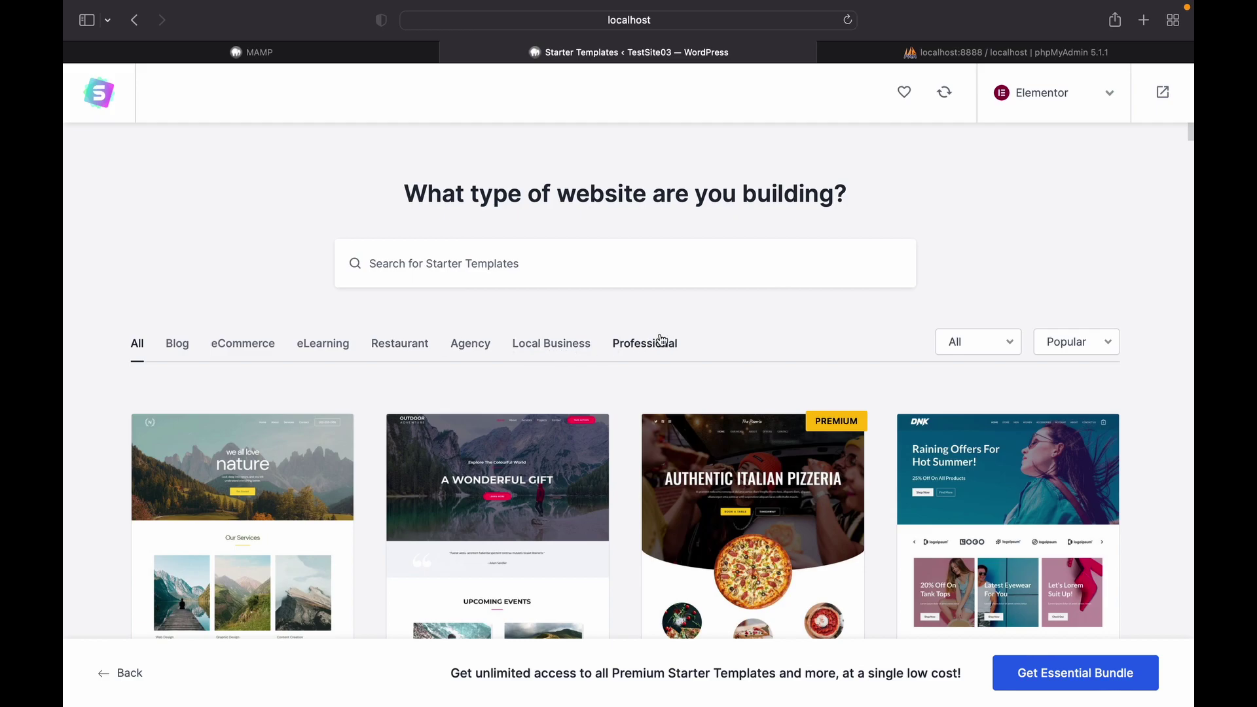
pyautogui.scroll(-1, 643, 354)
pyautogui.scroll(-1, 644, 354)
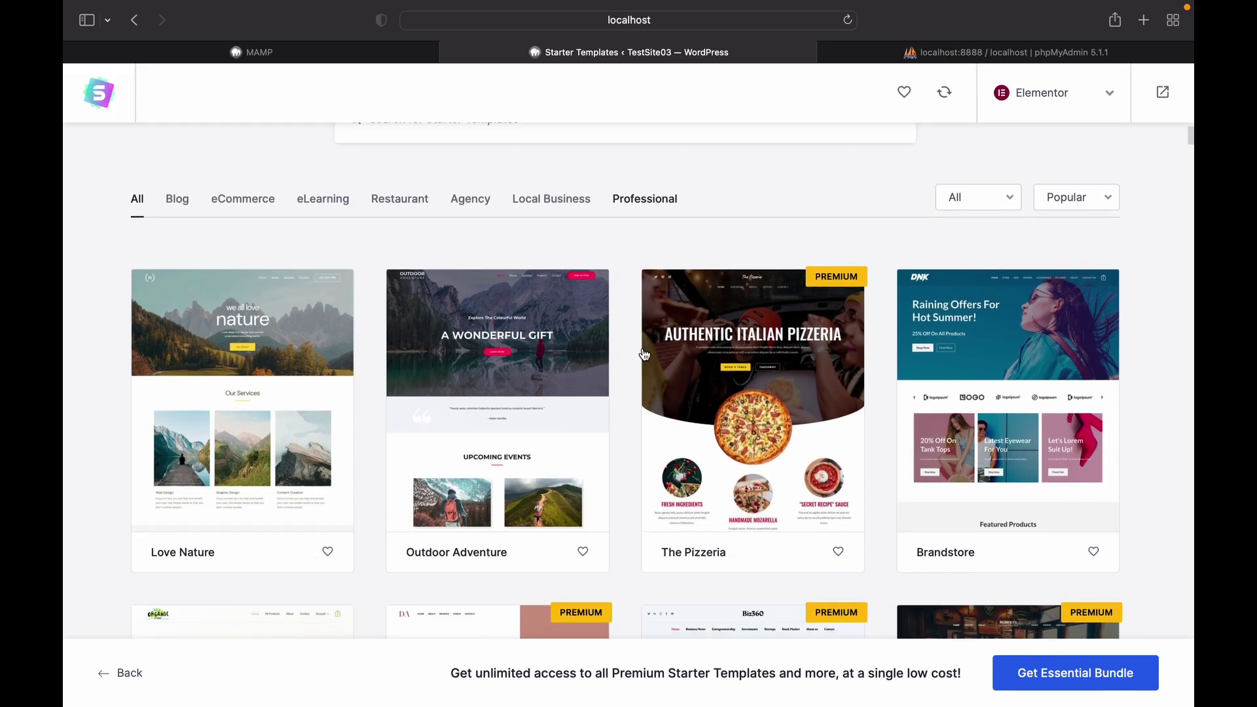
pyautogui.scroll(-1, 643, 354)
pyautogui.scroll(-1, 644, 354)
pyautogui.scroll(5, 288, 290)
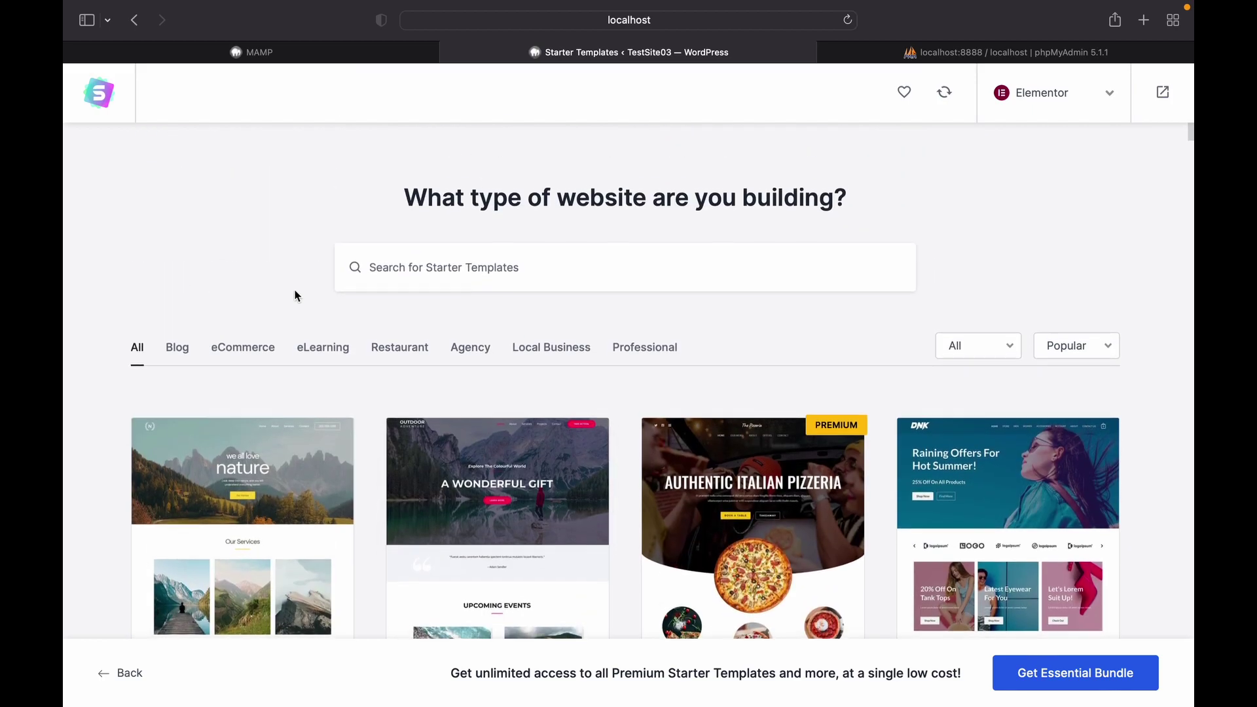
pyautogui.click(178, 345)
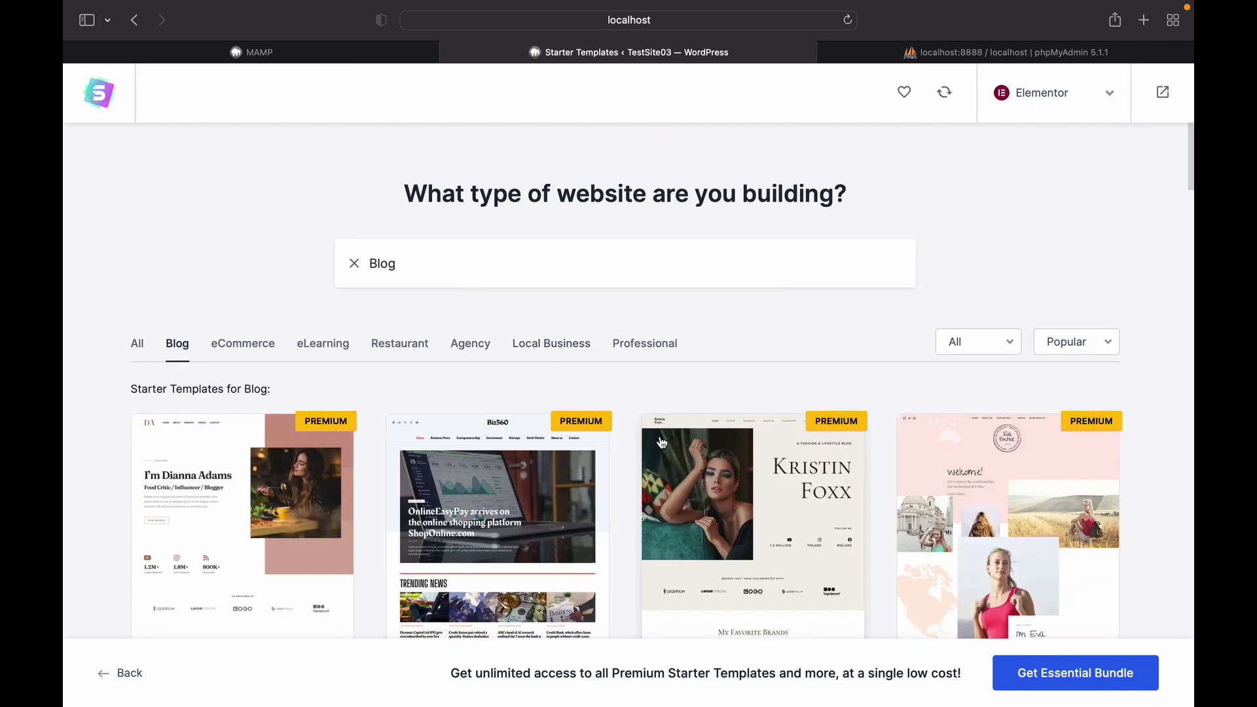
pyautogui.scroll(-1, 602, 389)
pyautogui.scroll(-3, 661, 443)
pyautogui.scroll(-1, 661, 443)
pyautogui.scroll(-1, 661, 443)
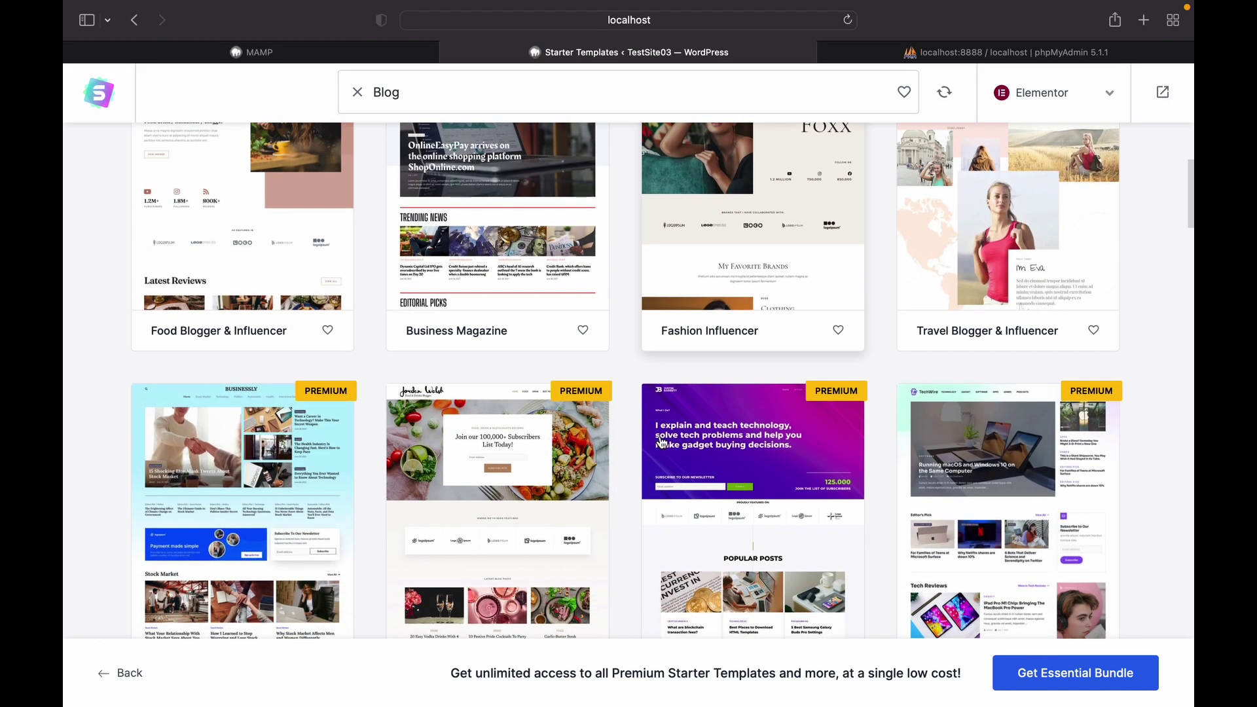
pyautogui.scroll(-1, 661, 444)
pyautogui.scroll(-1, 662, 443)
pyautogui.scroll(-1, 661, 443)
pyautogui.scroll(-3, 661, 443)
pyautogui.scroll(-1, 662, 443)
pyautogui.scroll(-3, 661, 443)
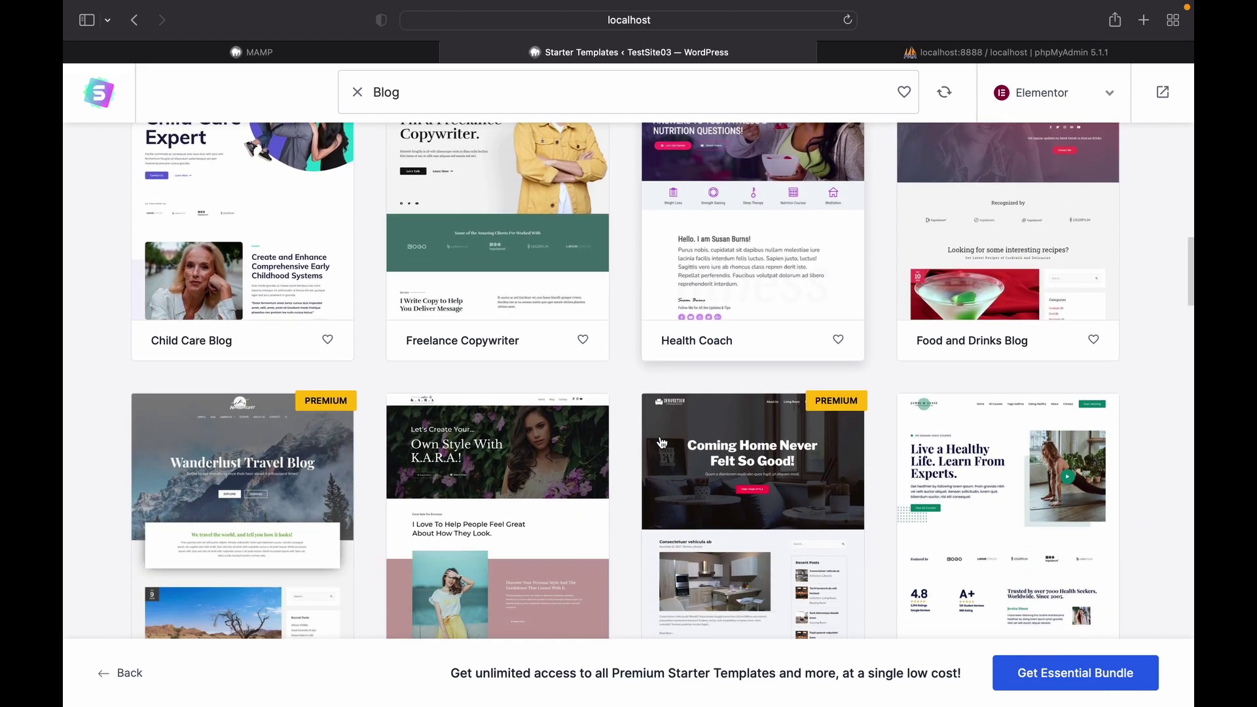
# - Pick the Fashion Lifestyle Blog template, skip the logo, and apply the Poppins / Lato fonts
pyautogui.click(524, 468)
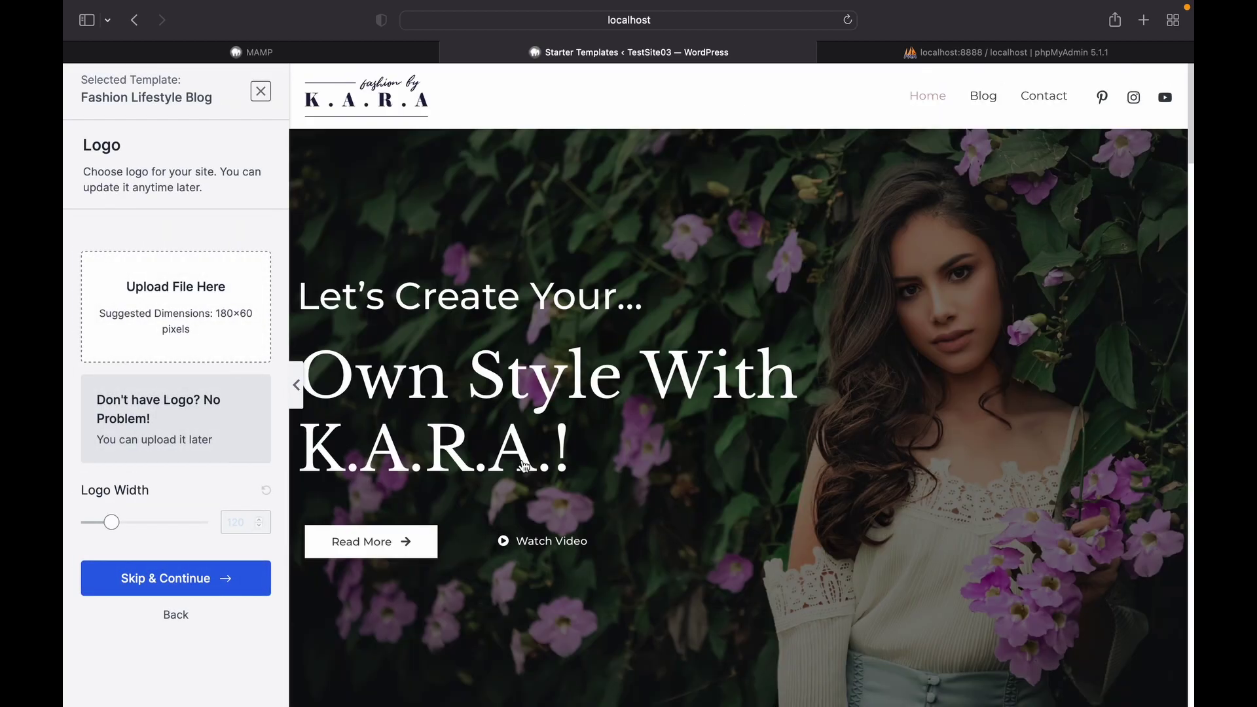
pyautogui.click(173, 581)
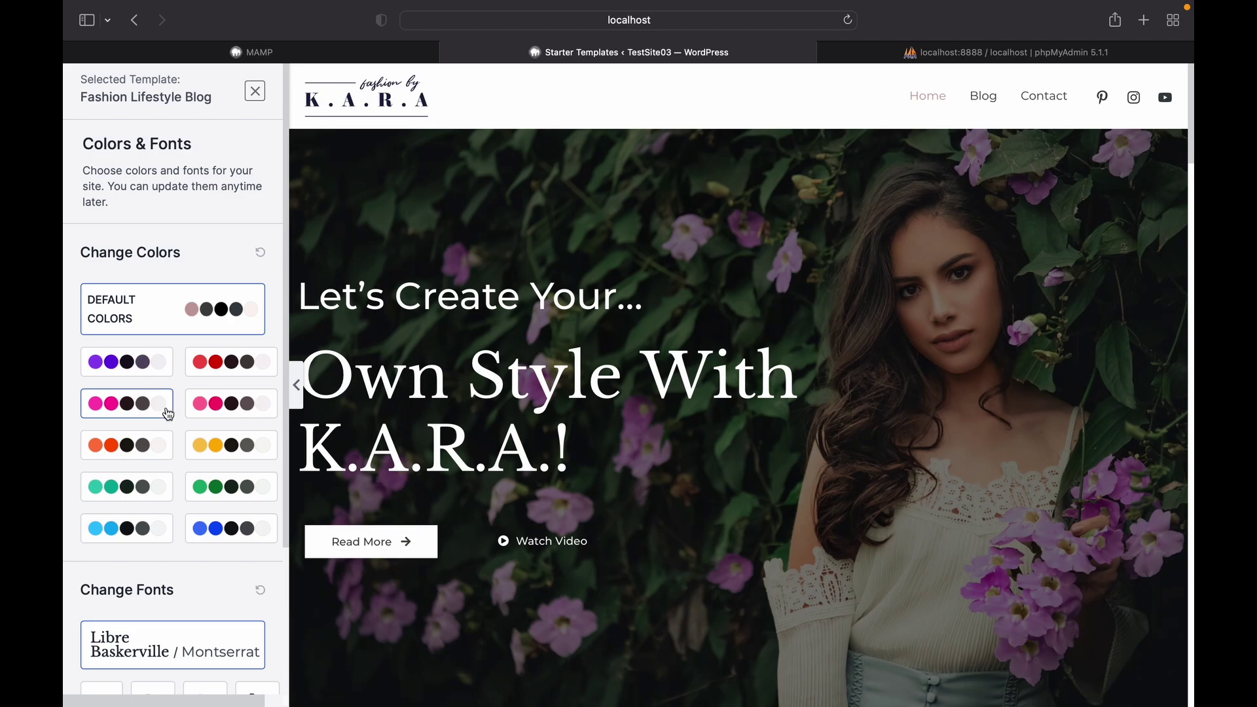
pyautogui.scroll(-5, 166, 413)
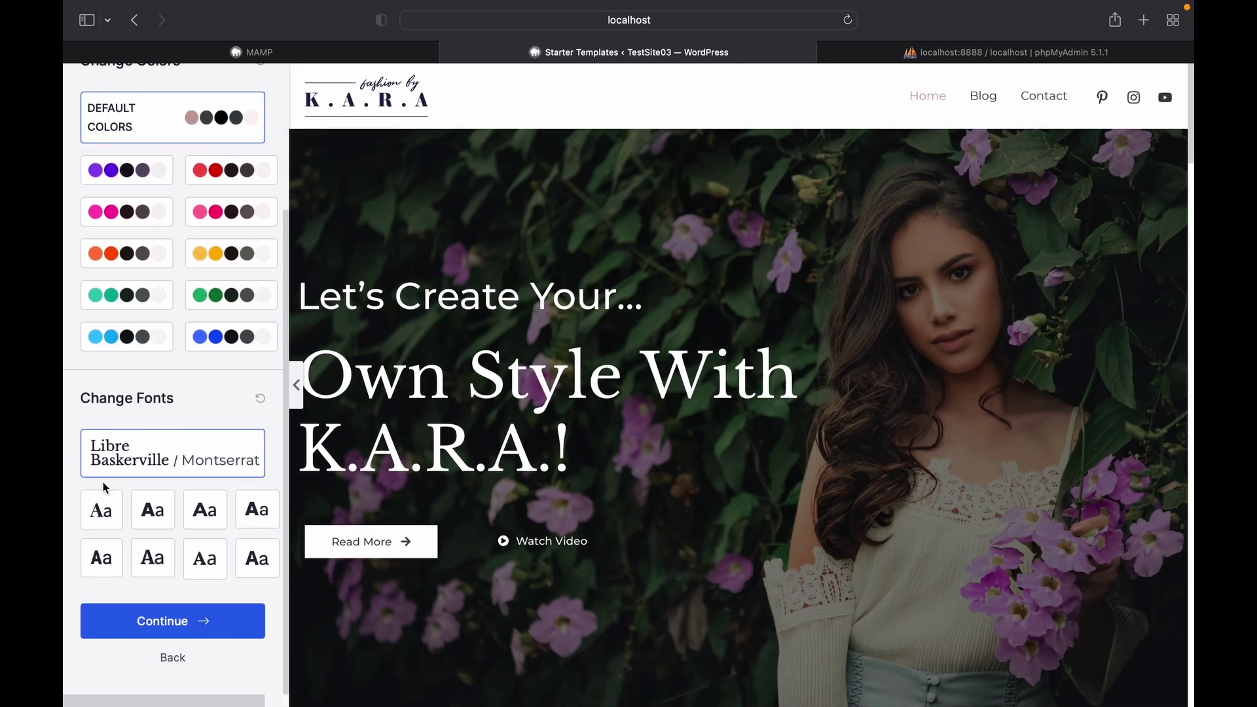
pyautogui.click(143, 518)
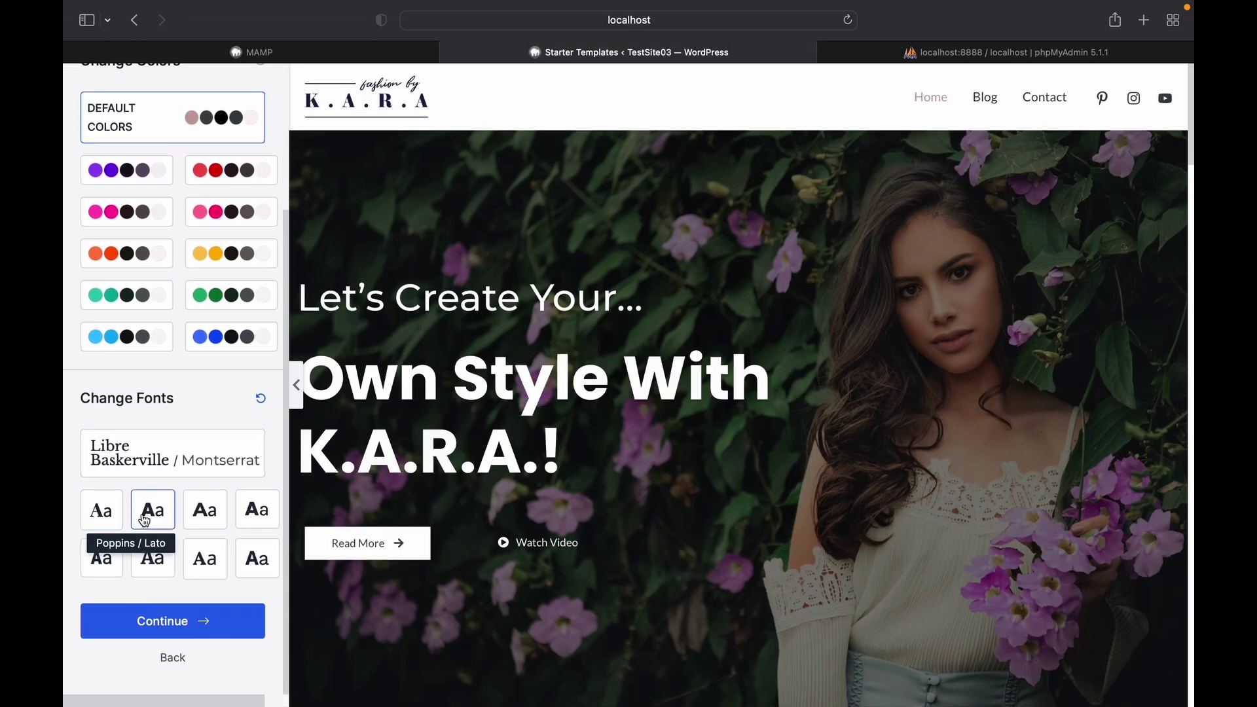
# - Continue to the details form and enter the first name and work email
pyautogui.click(156, 621)
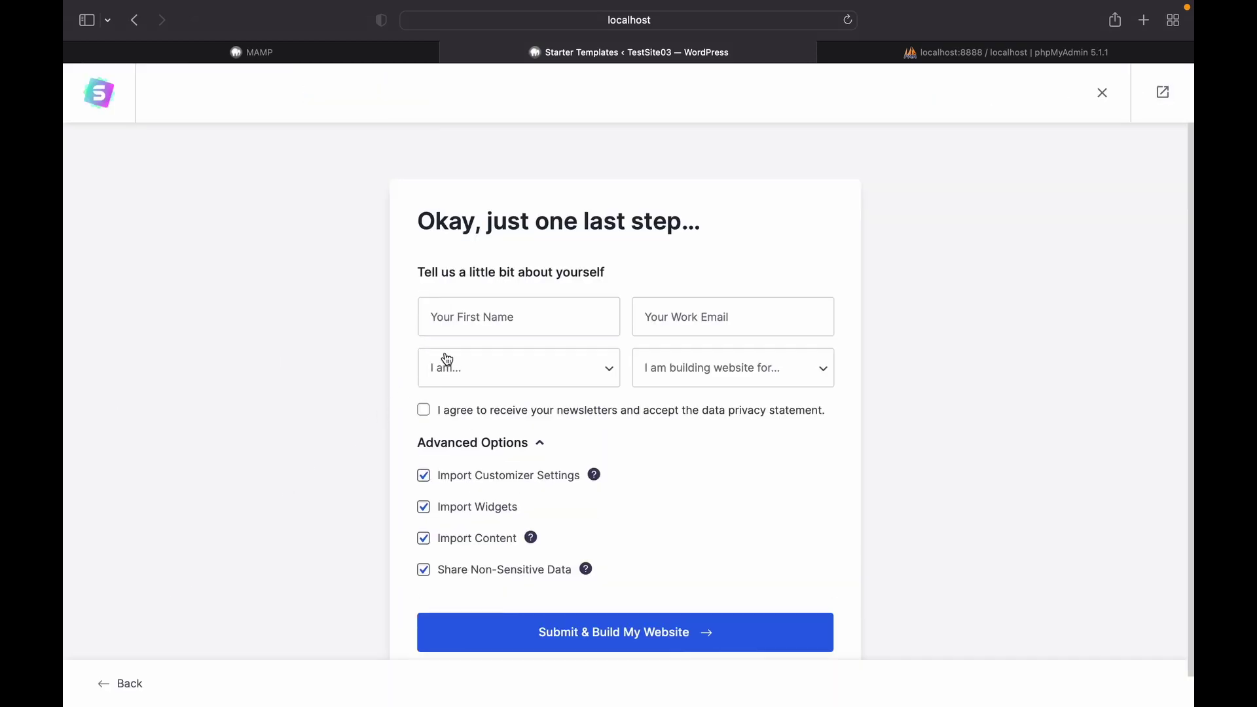
pyautogui.click(504, 309)
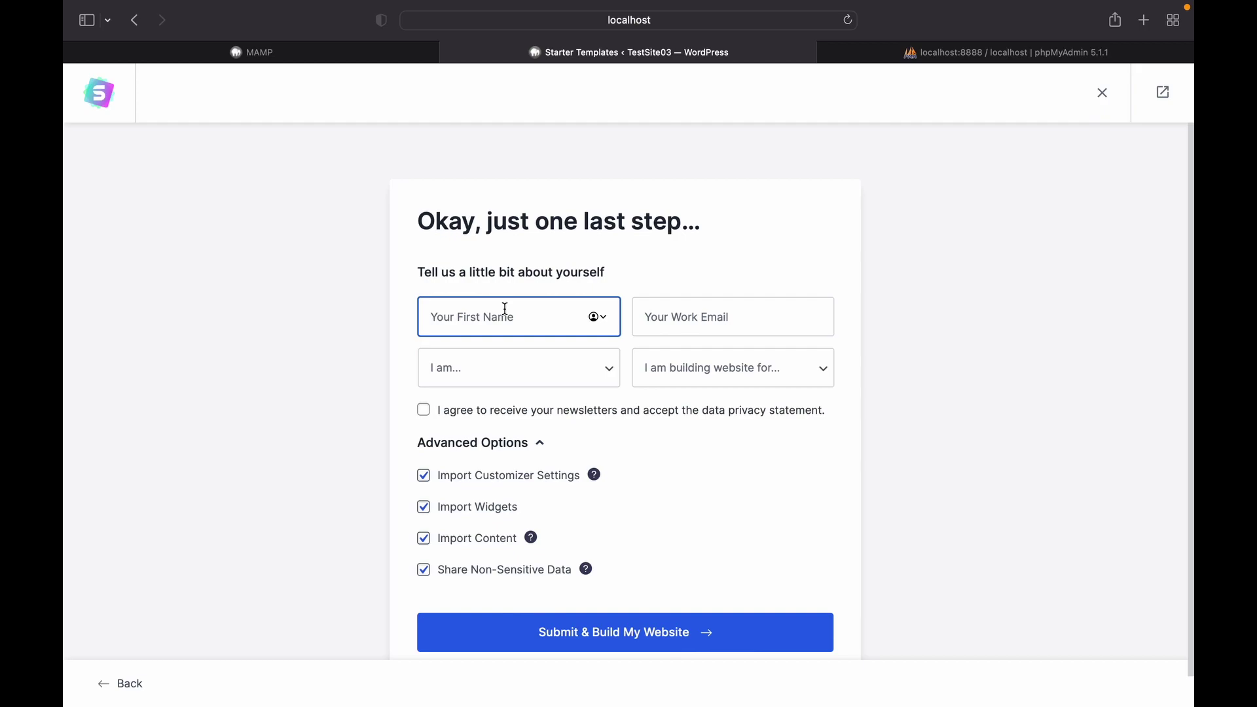
pyautogui.write('Karan')
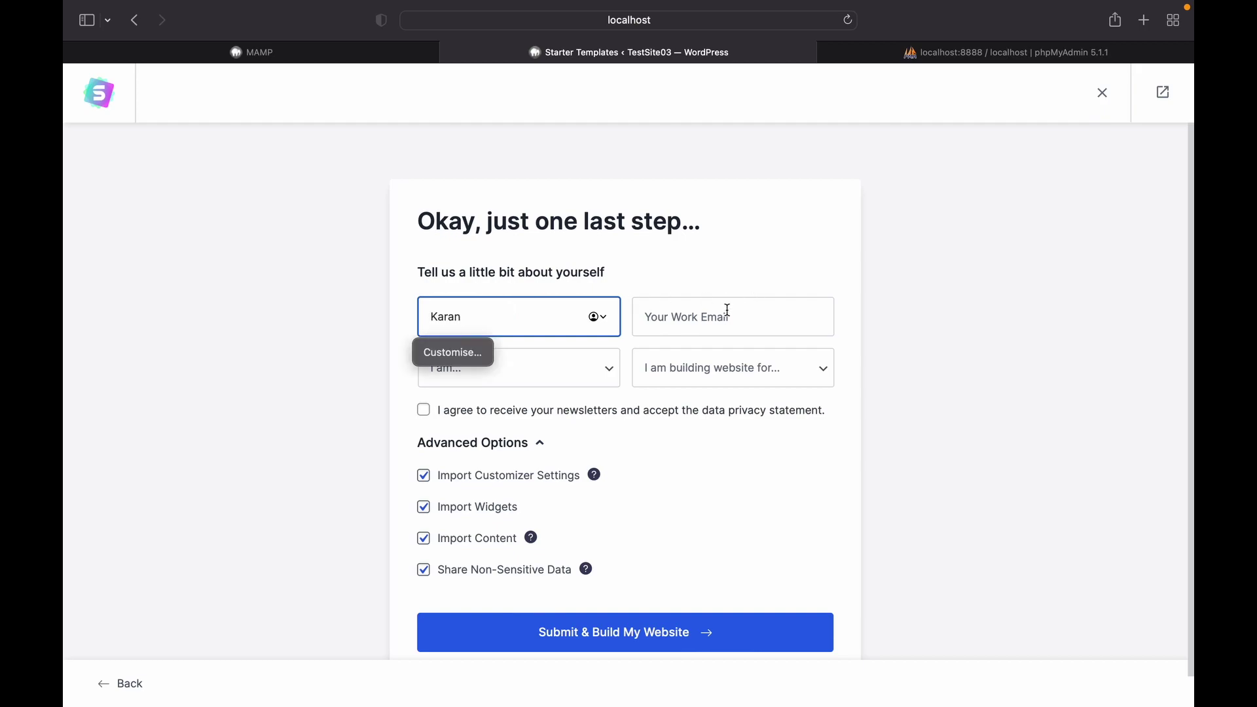
pyautogui.click(727, 311)
pyautogui.write('T')
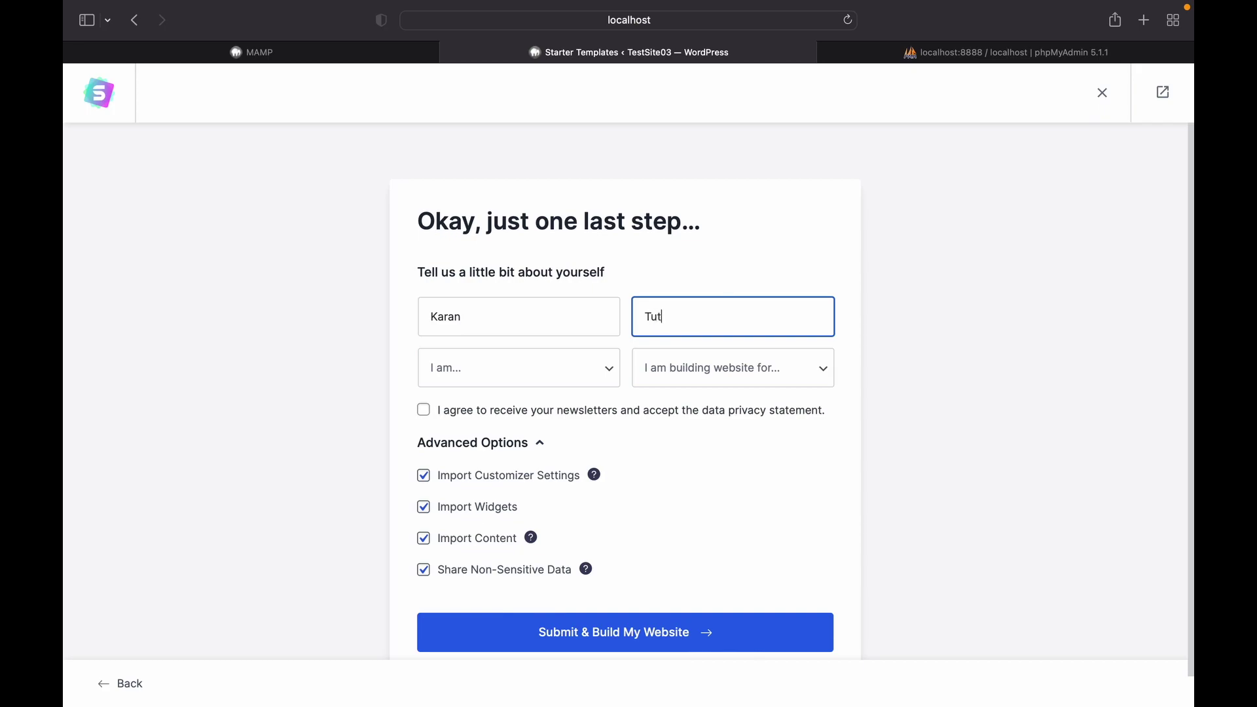
pyautogui.press('BackSpace')
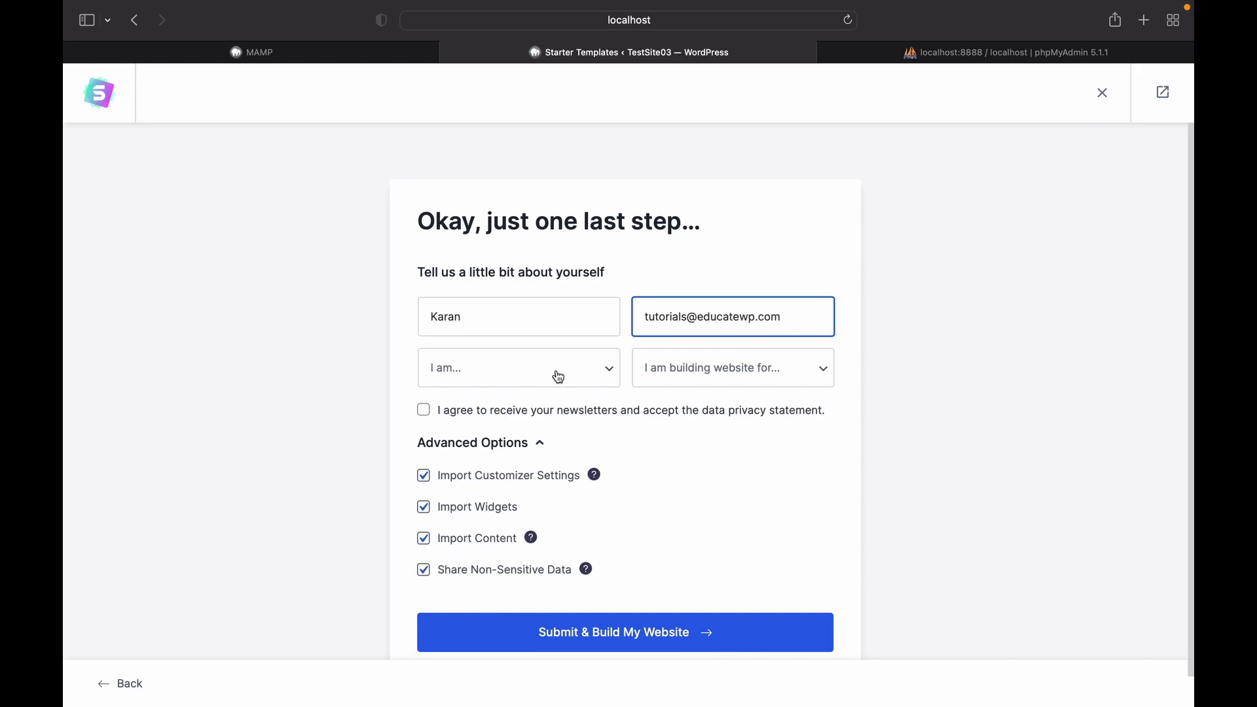
# - Choose Expert and Myself/My Company, and opt out of sharing non-sensitive data
pyautogui.click(556, 371)
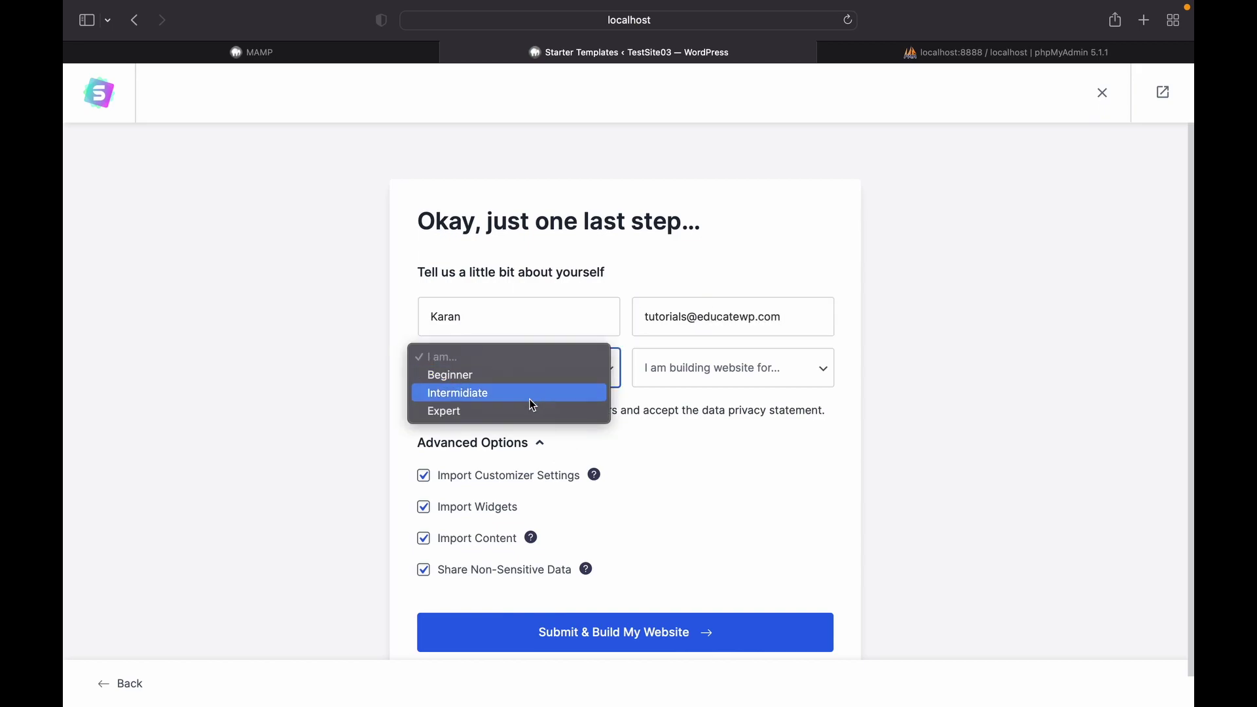
pyautogui.click(527, 410)
pyautogui.click(661, 366)
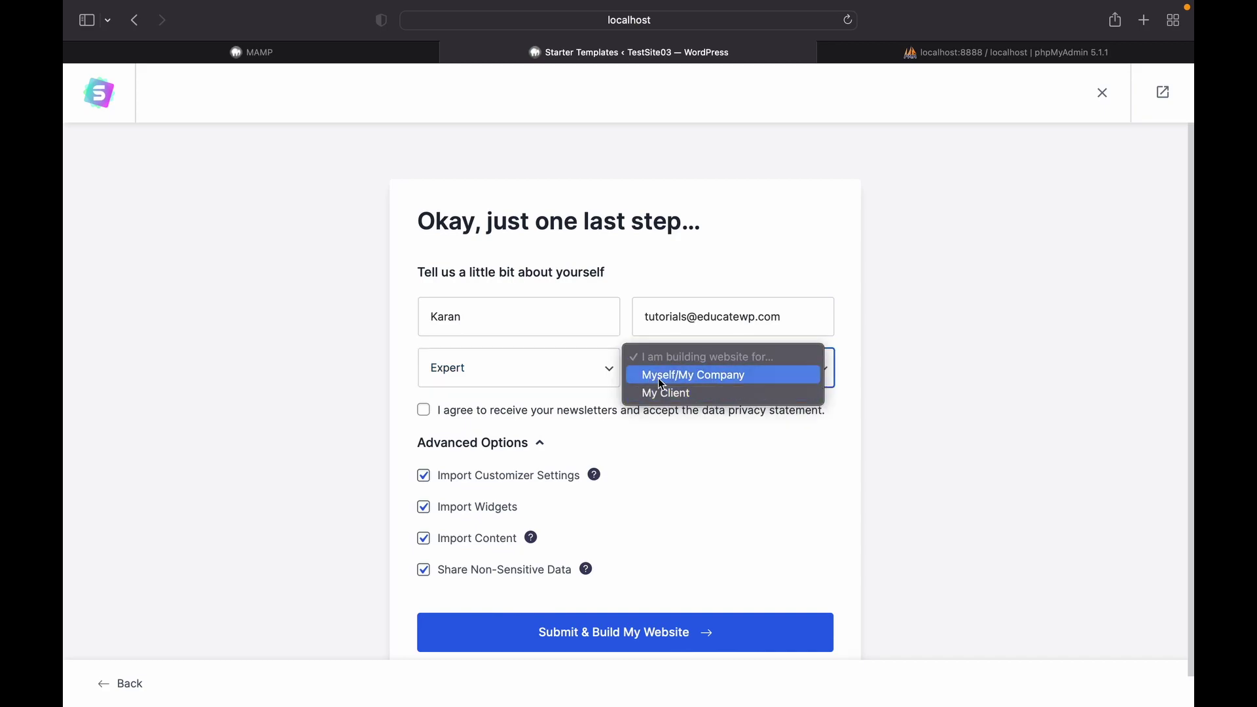
pyautogui.click(687, 373)
pyautogui.click(424, 580)
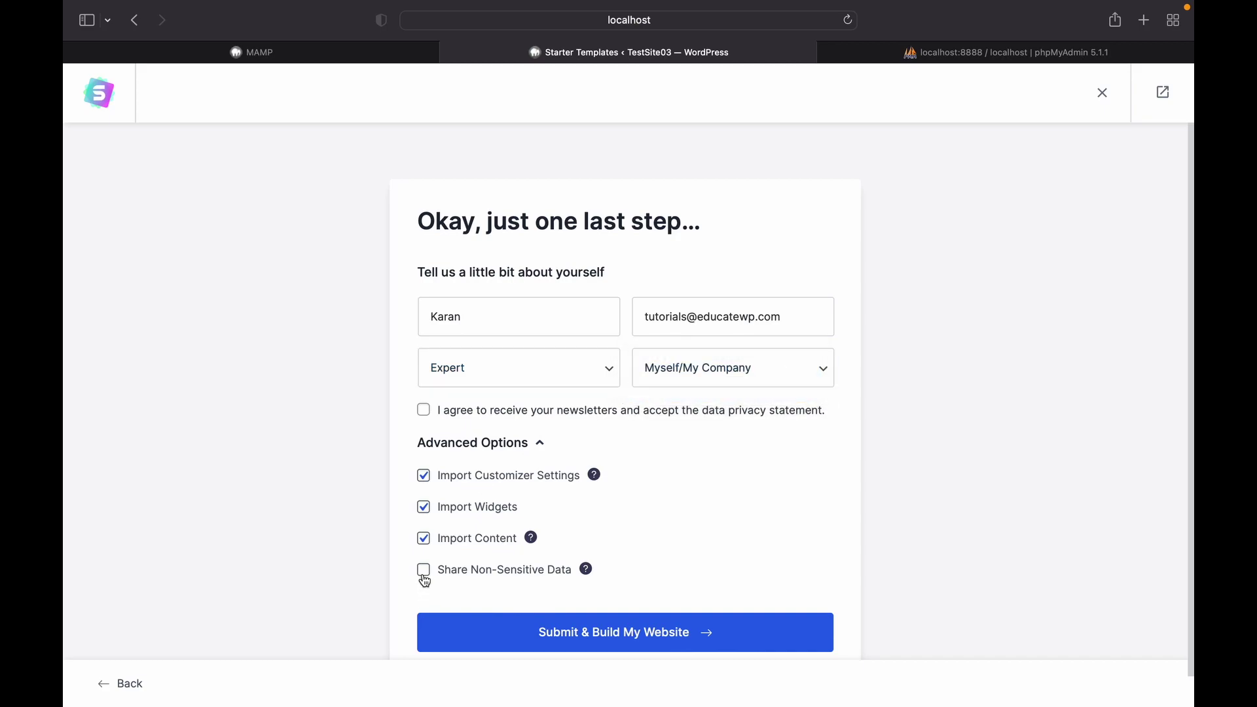
# - Submit with Submit & Build My Website and wait for the import to reach 100%
pyautogui.click(513, 635)
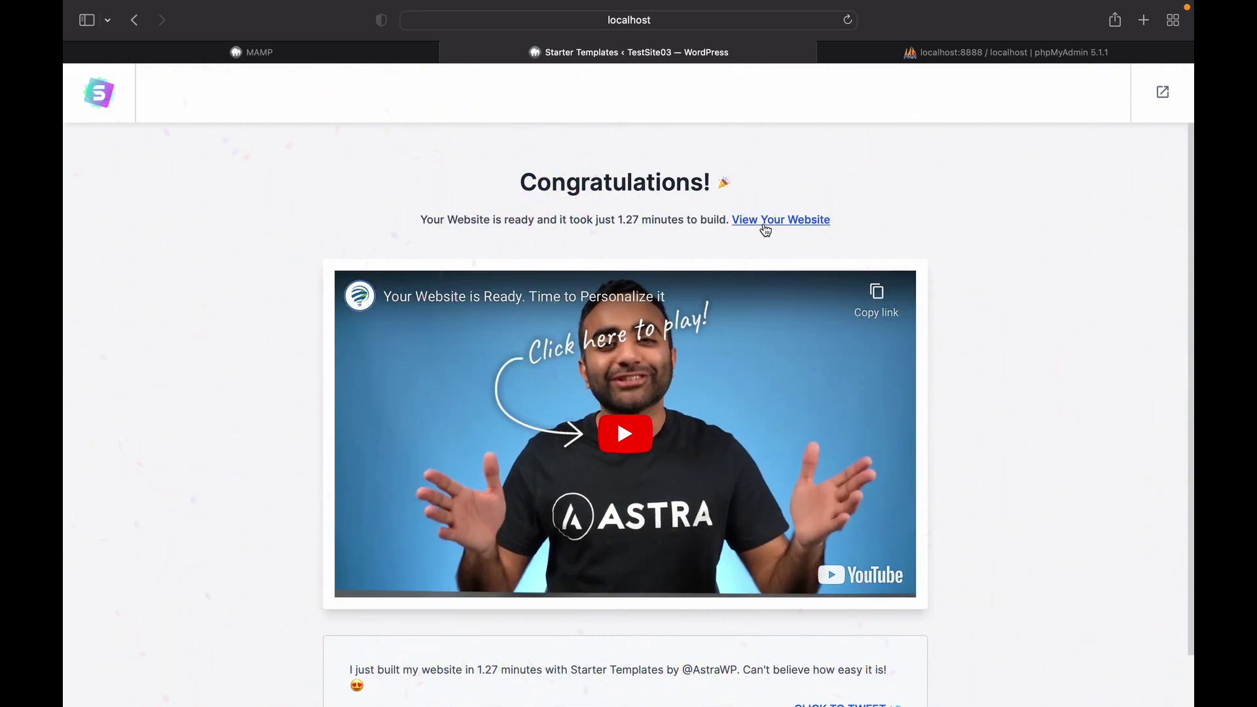
# - Browse the new K.A.R.A site's Home, Blog and Contact pages, then return to the dashboard
pyautogui.click(765, 222)
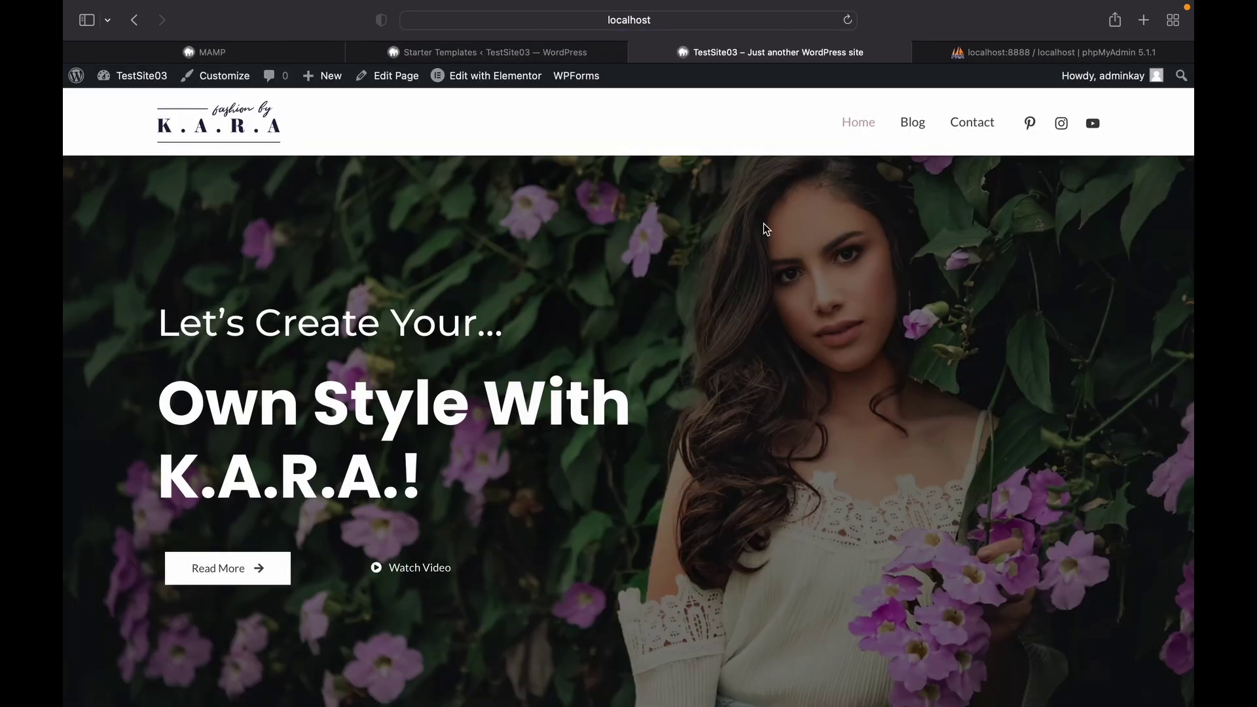
pyautogui.scroll(-3, 764, 229)
pyautogui.scroll(-2, 764, 229)
pyautogui.scroll(-4, 765, 229)
pyautogui.scroll(-1, 764, 229)
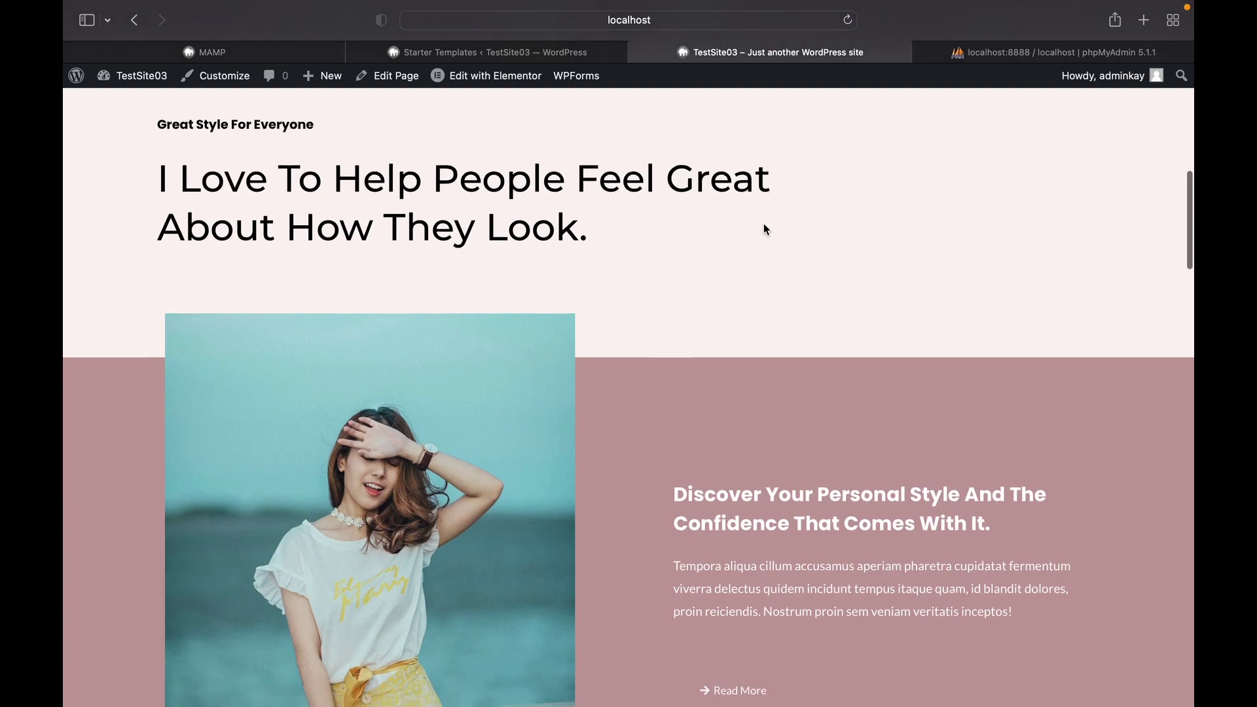
pyautogui.scroll(10, 765, 228)
pyautogui.scroll(-1, 764, 229)
pyautogui.scroll(-10, 764, 229)
pyautogui.scroll(2, 763, 228)
pyautogui.scroll(10, 825, 167)
pyautogui.click(925, 121)
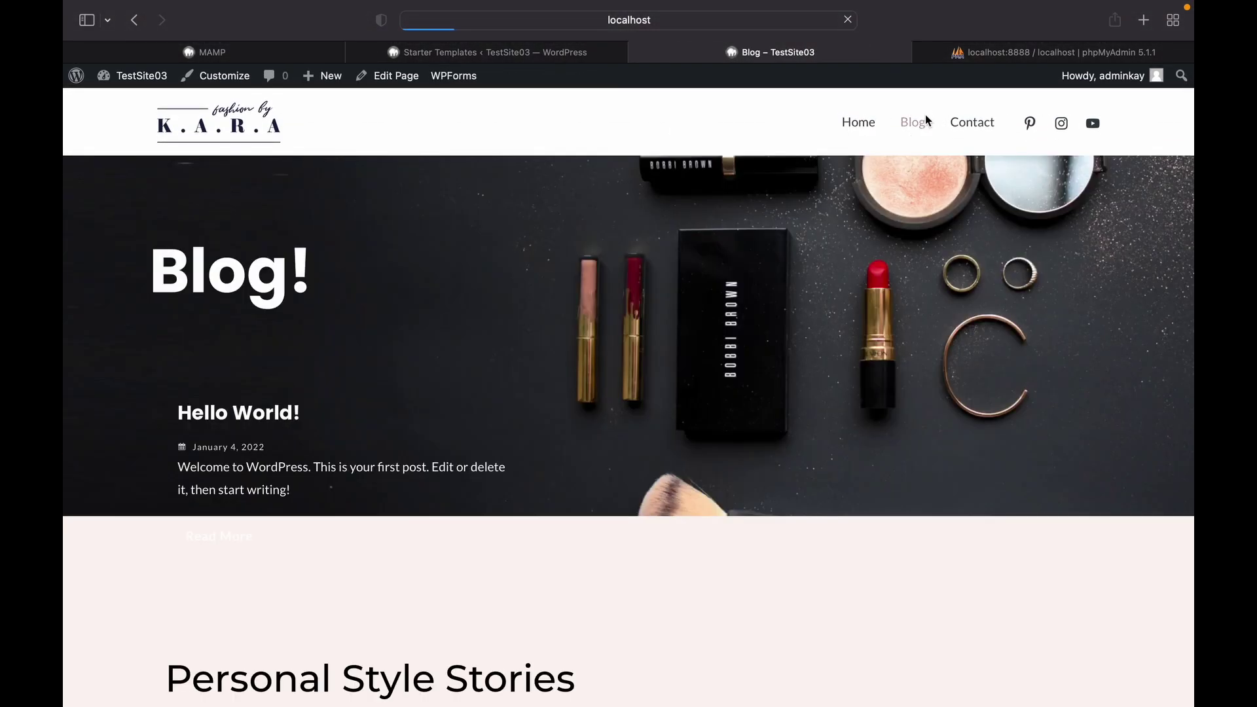
pyautogui.scroll(-5, 719, 528)
pyautogui.scroll(-2, 718, 529)
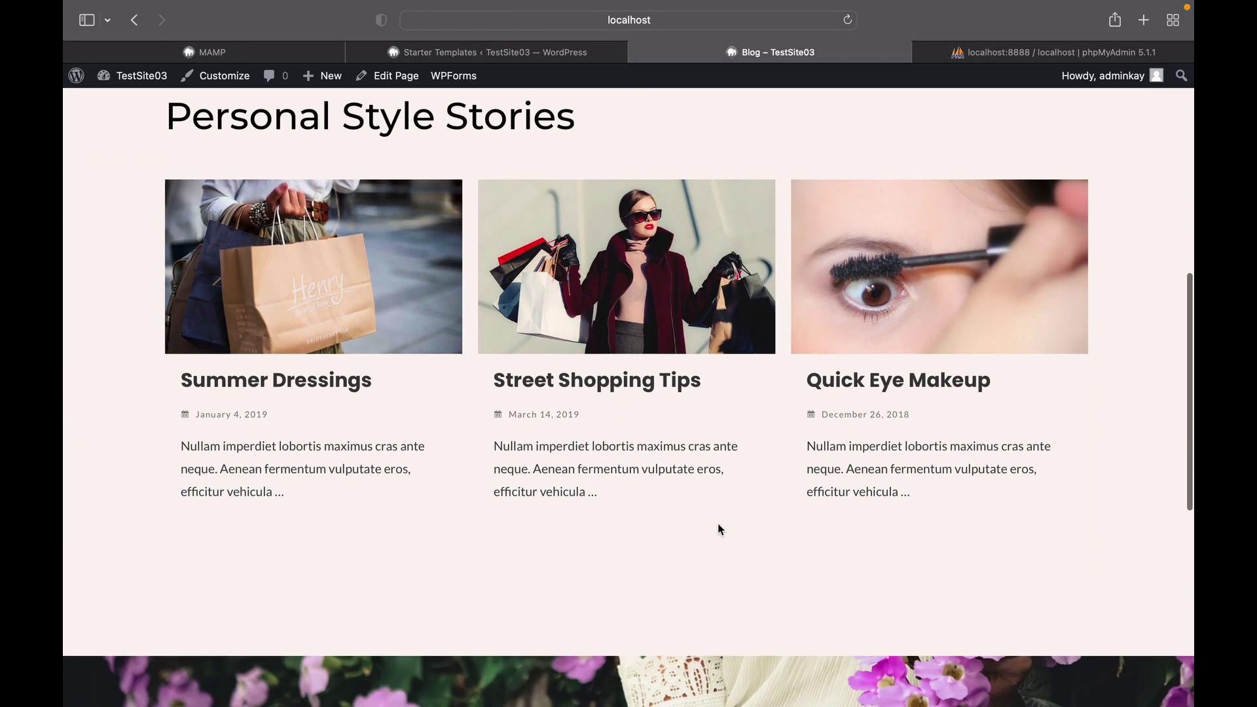
pyautogui.scroll(-5, 718, 529)
pyautogui.scroll(15, 718, 529)
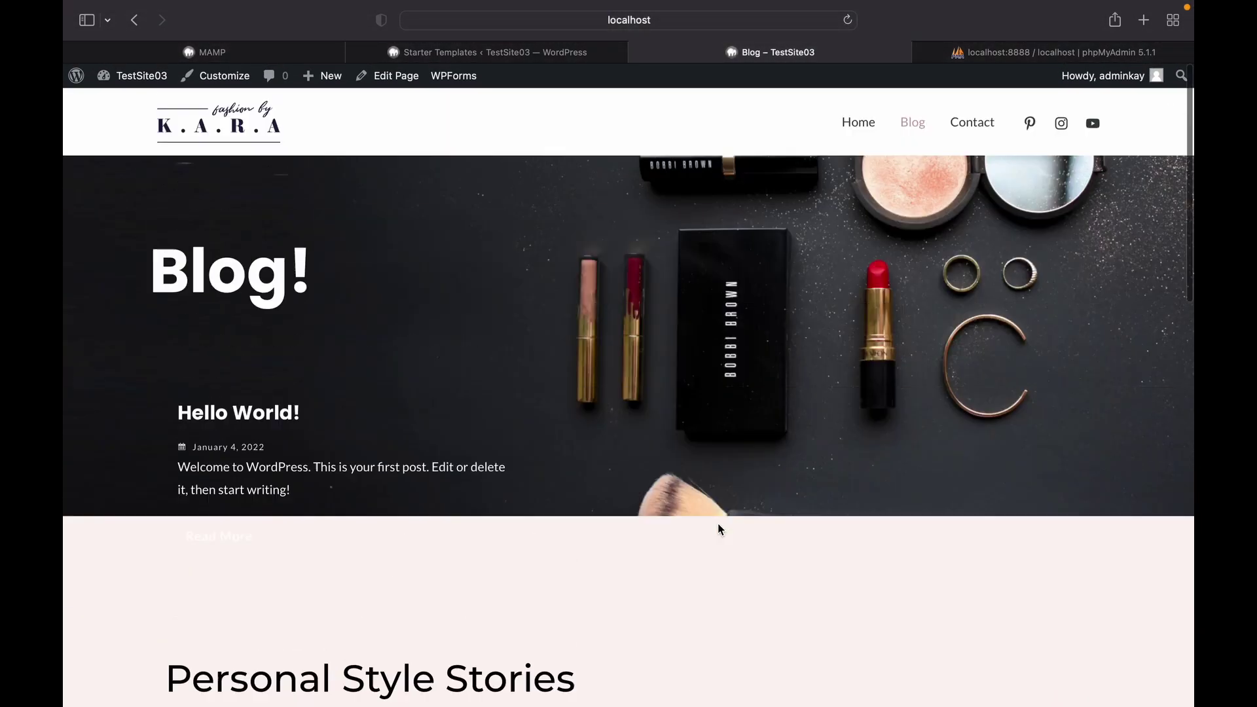
pyautogui.click(989, 129)
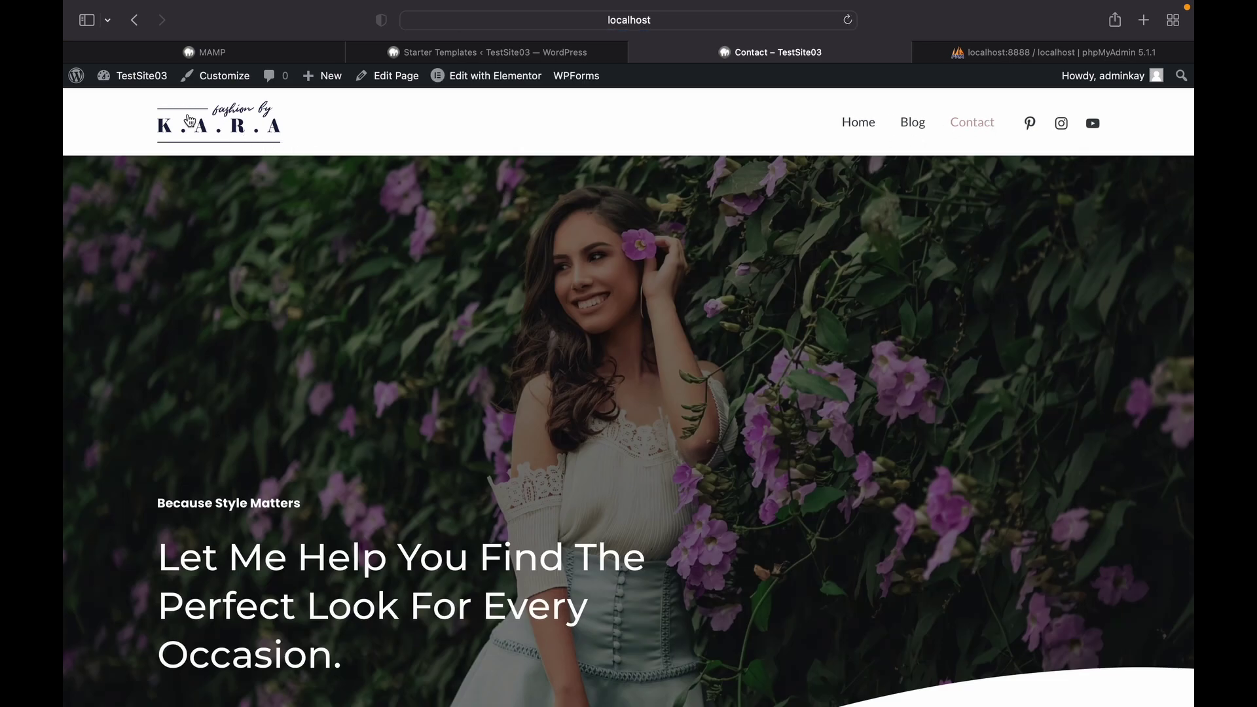
pyautogui.click(120, 86)
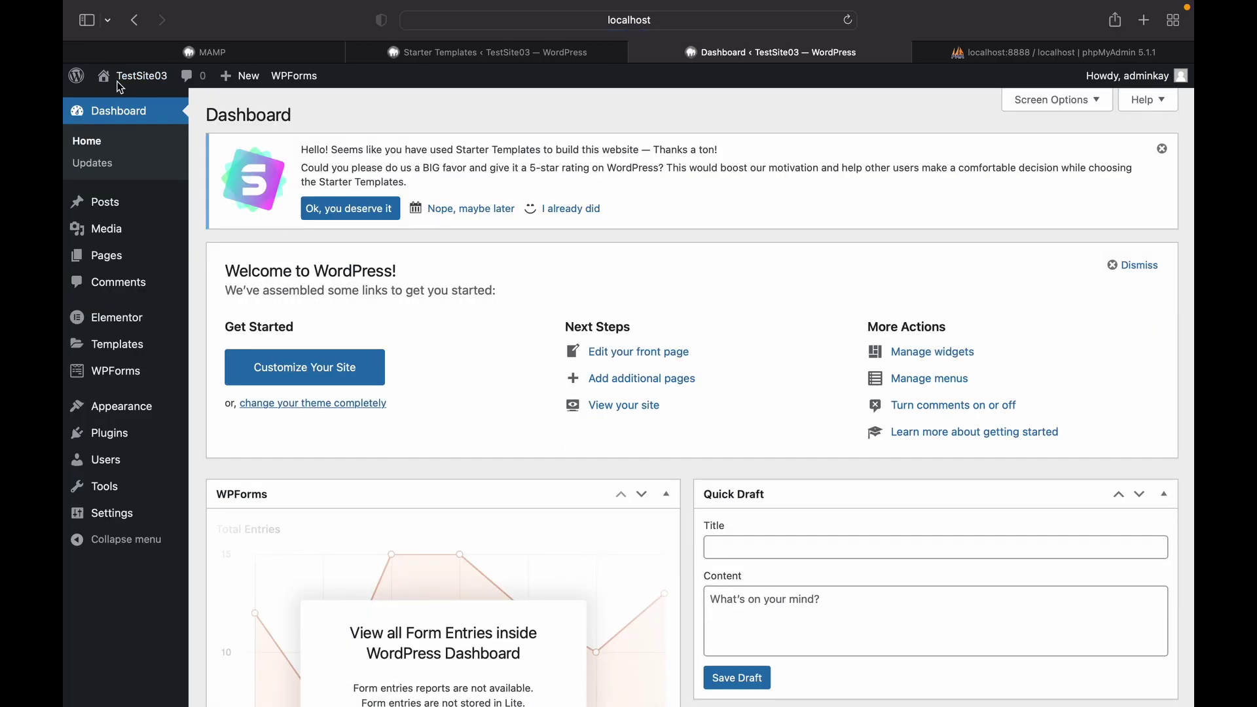
# - Open Appearance > Astra Options in the admin sidebar
pyautogui.click(120, 411)
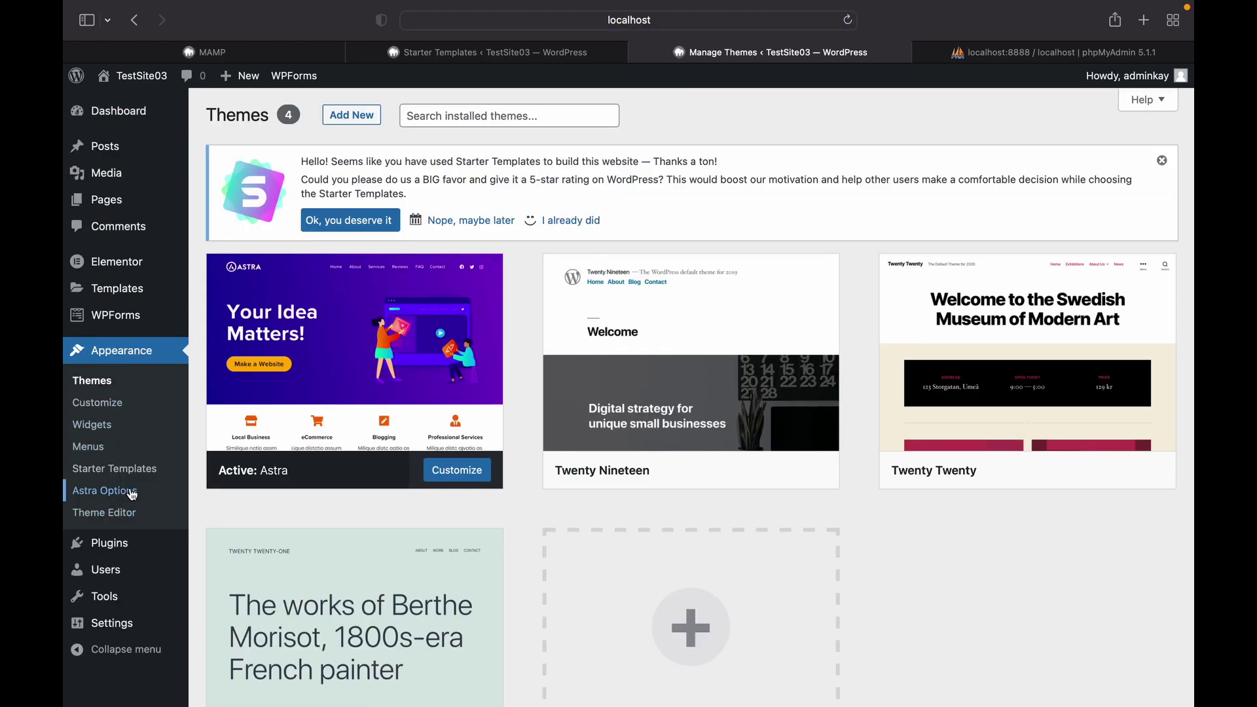
pyautogui.click(104, 490)
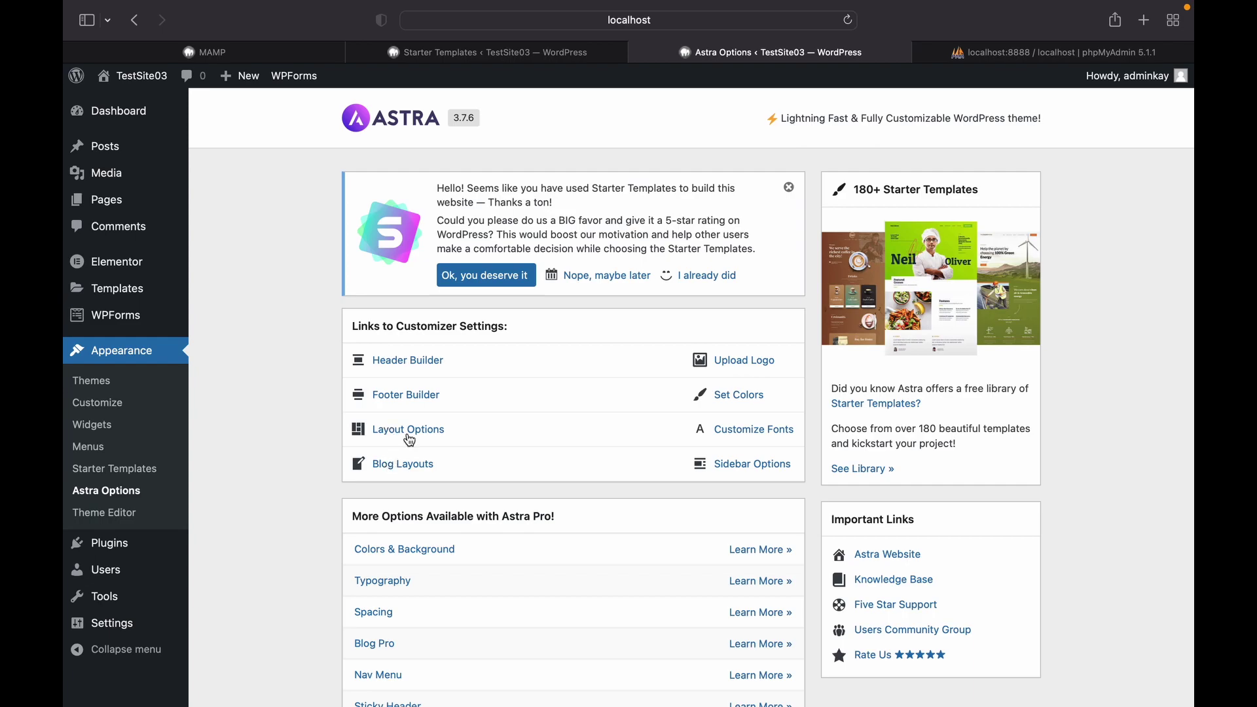
pyautogui.scroll(-4, 407, 438)
pyautogui.scroll(-3, 409, 439)
pyautogui.scroll(-2, 409, 439)
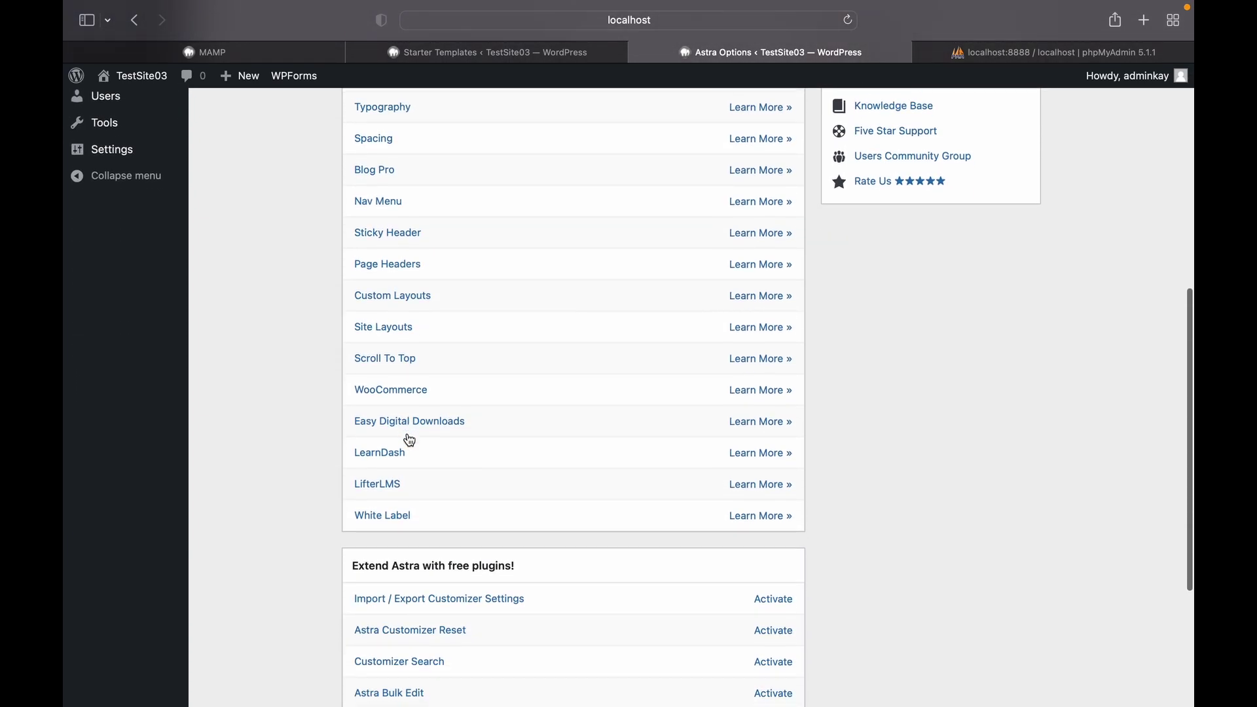
pyautogui.scroll(1, 409, 439)
pyautogui.scroll(5, 408, 439)
pyautogui.scroll(1, 409, 439)
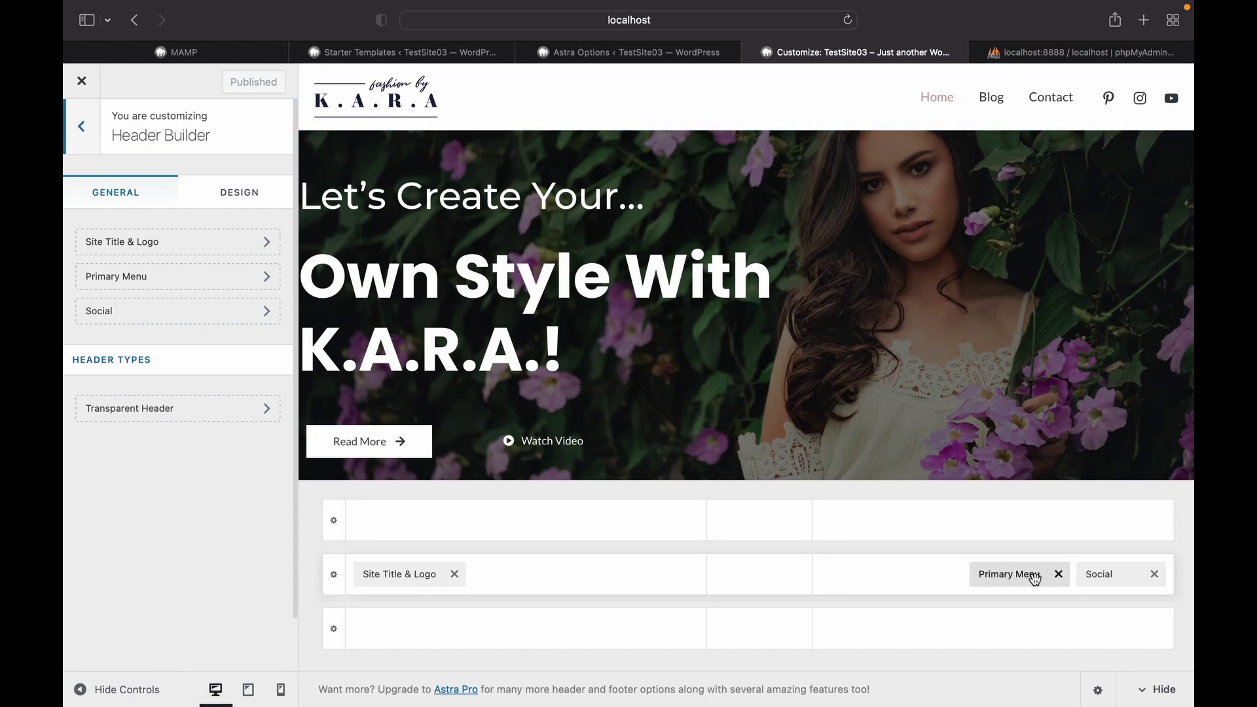
# - Drag Social into the top header row, keep Content Width, then publish and close
pyautogui.moveTo(1098, 574)
pyautogui.mouseDown()
pyautogui.moveTo(908, 594)
pyautogui.moveTo(941, 587)
pyautogui.mouseUp()
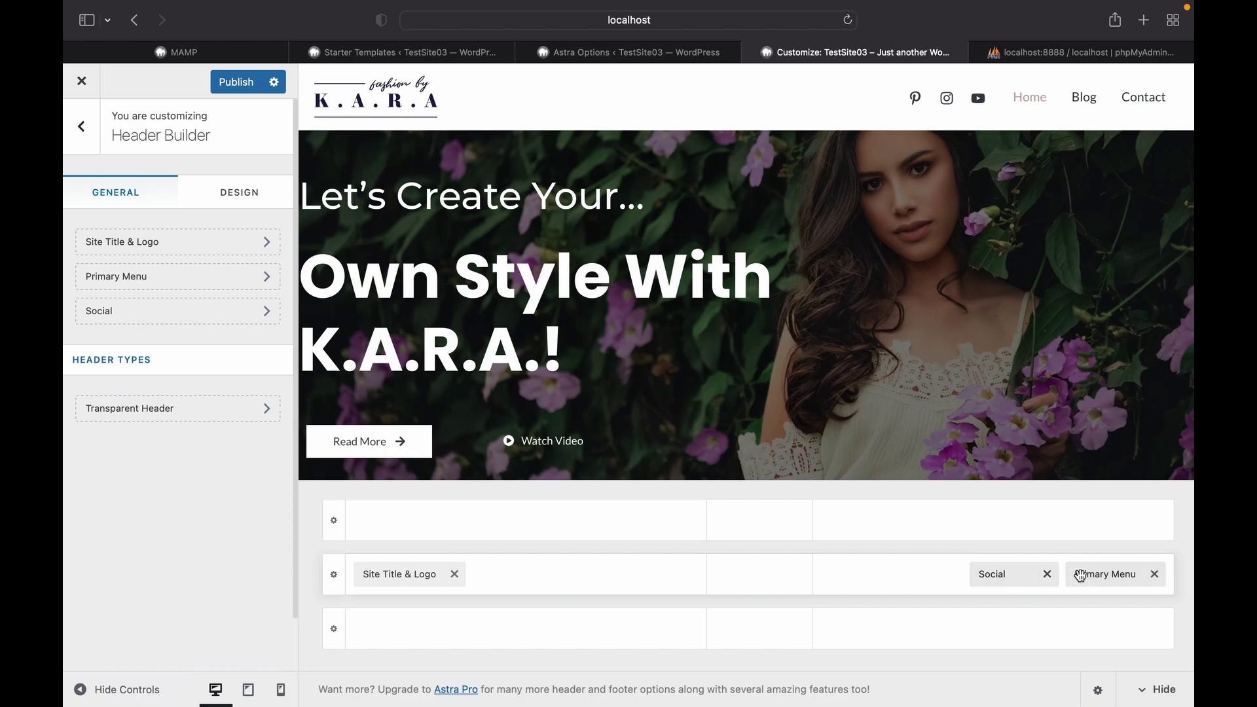
pyautogui.moveTo(1021, 575); pyautogui.dragTo(1056, 524)
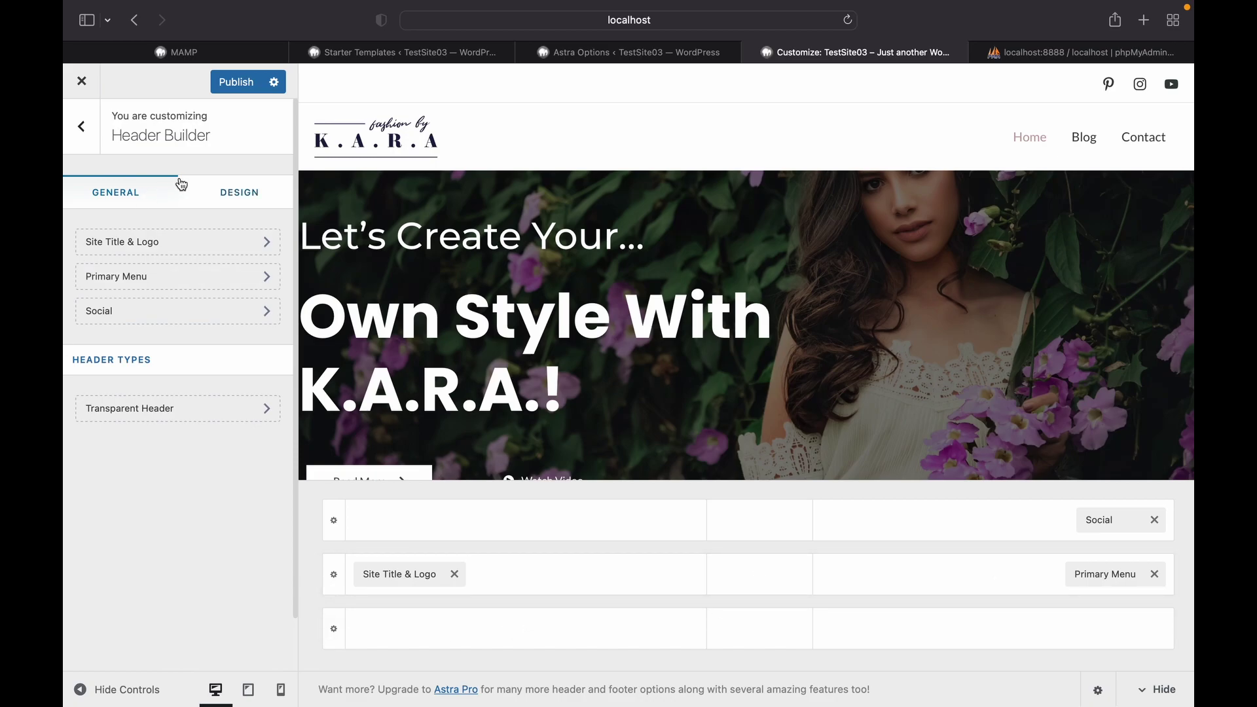
pyautogui.click(239, 194)
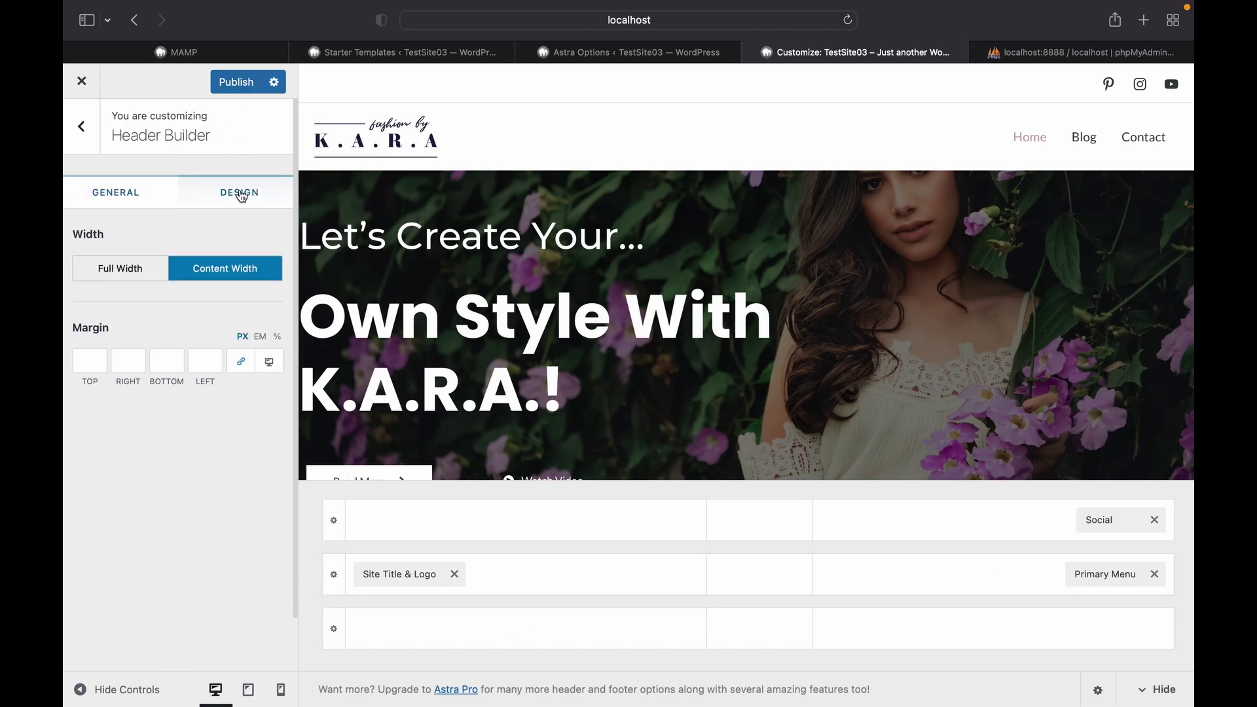
pyautogui.click(141, 275)
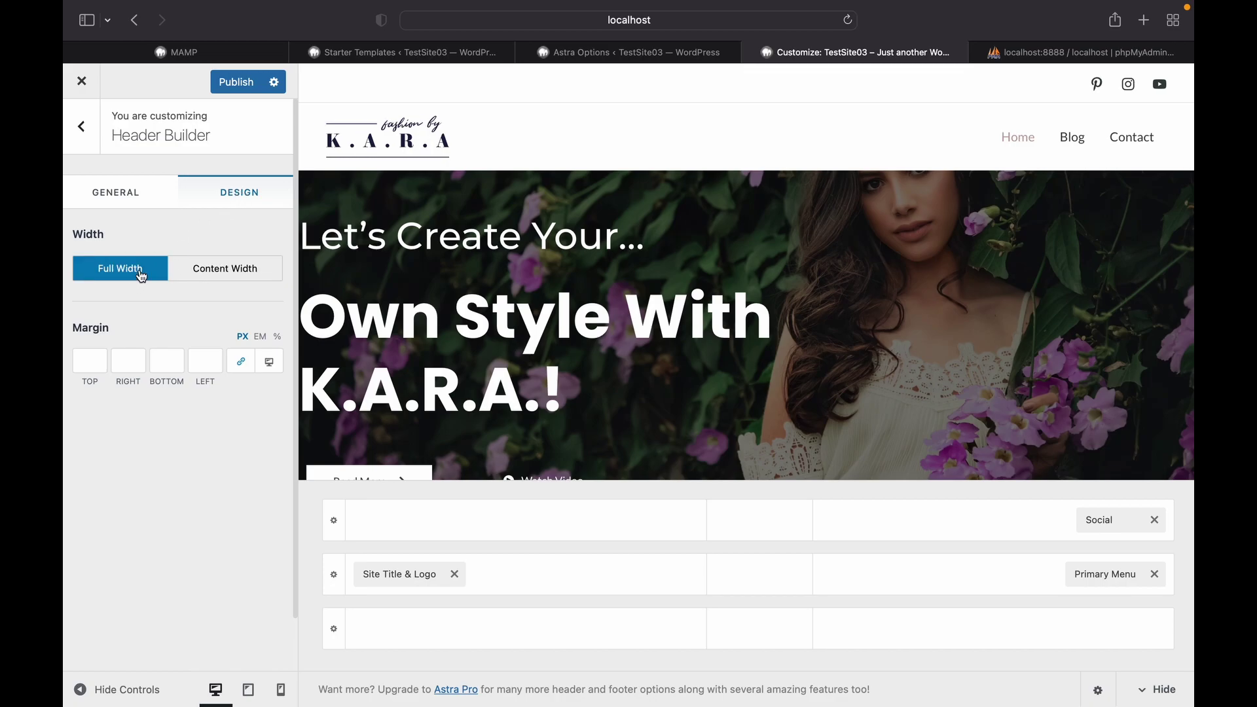
pyautogui.click(200, 268)
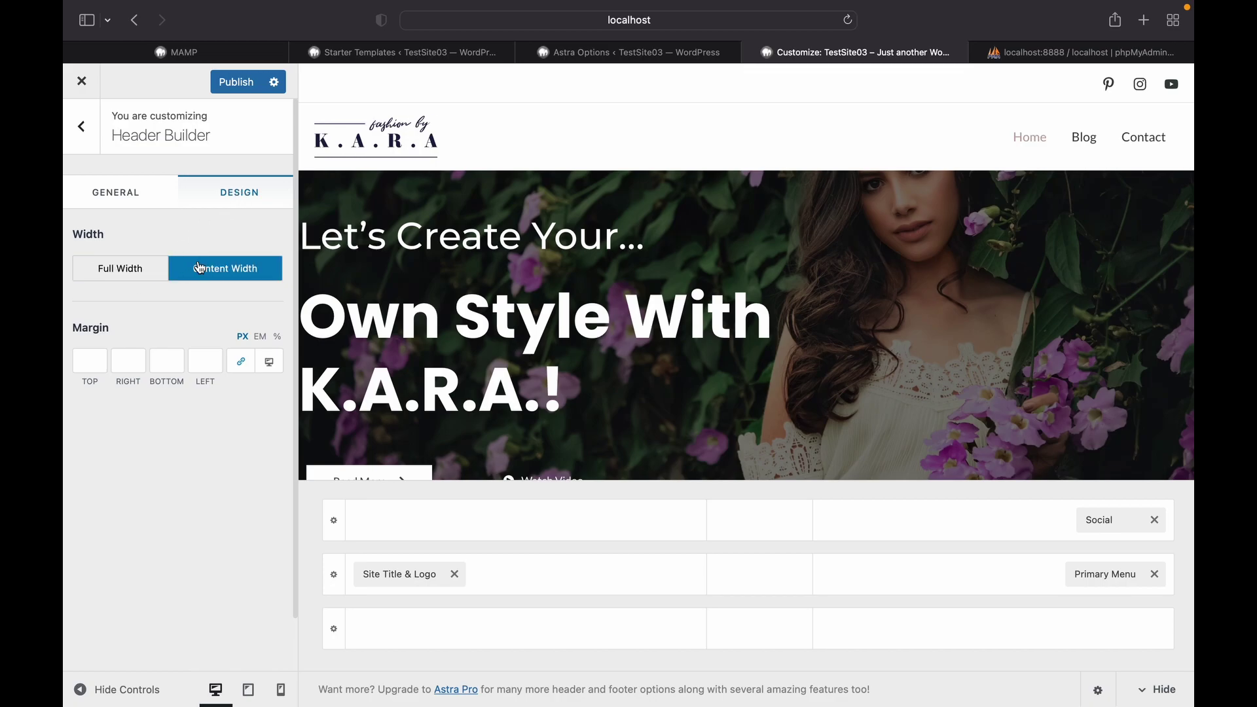
pyautogui.click(233, 81)
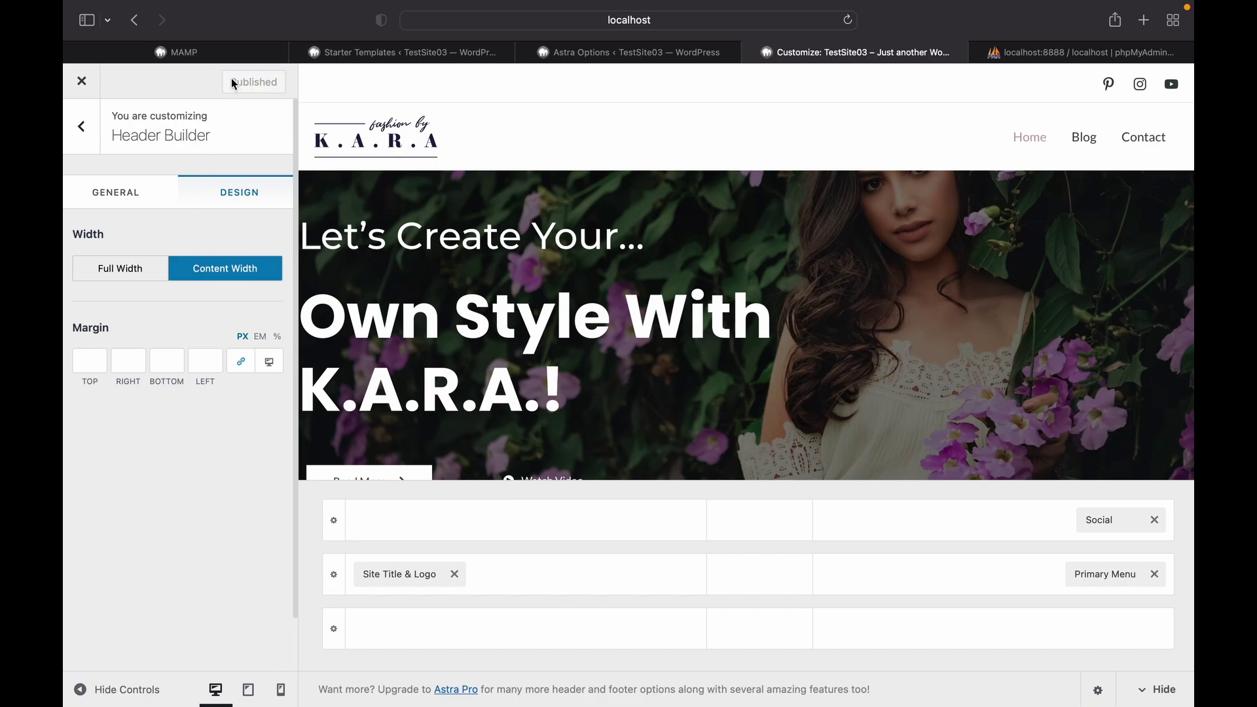
pyautogui.click(83, 88)
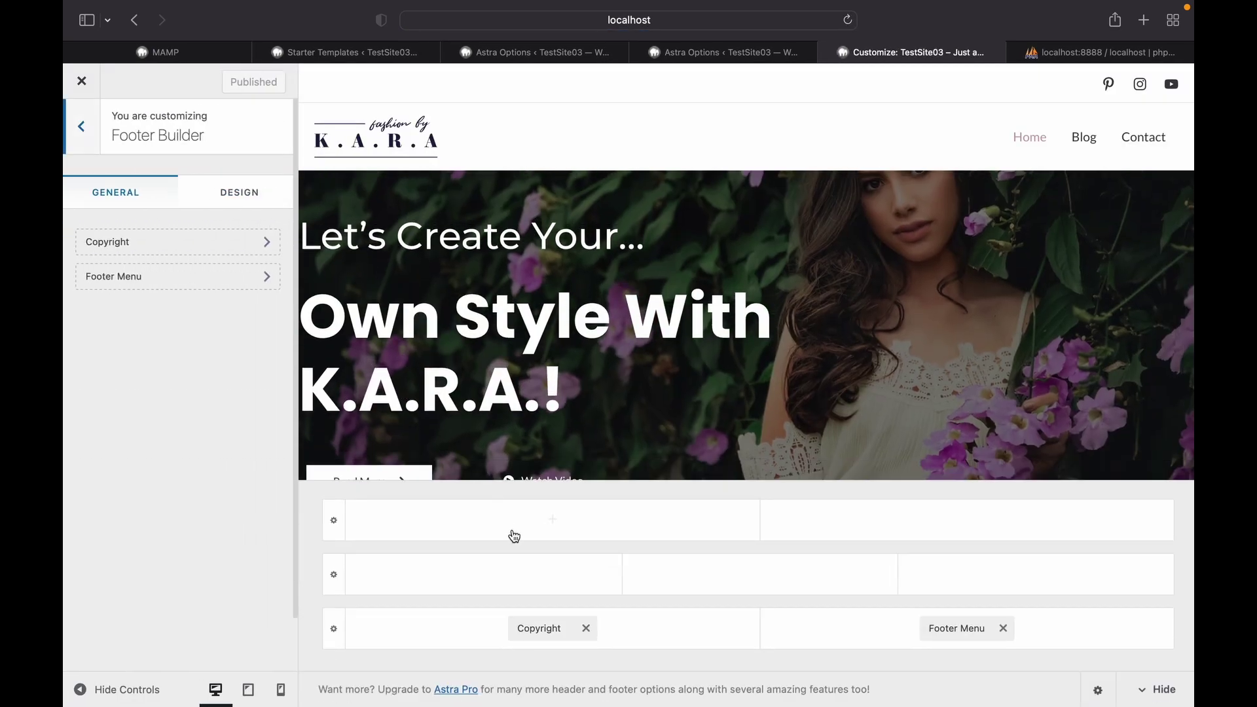
pyautogui.moveTo(483, 575)
pyautogui.scroll(-5, 603, 388)
pyautogui.scroll(-5, 606, 387)
pyautogui.scroll(-10, 607, 387)
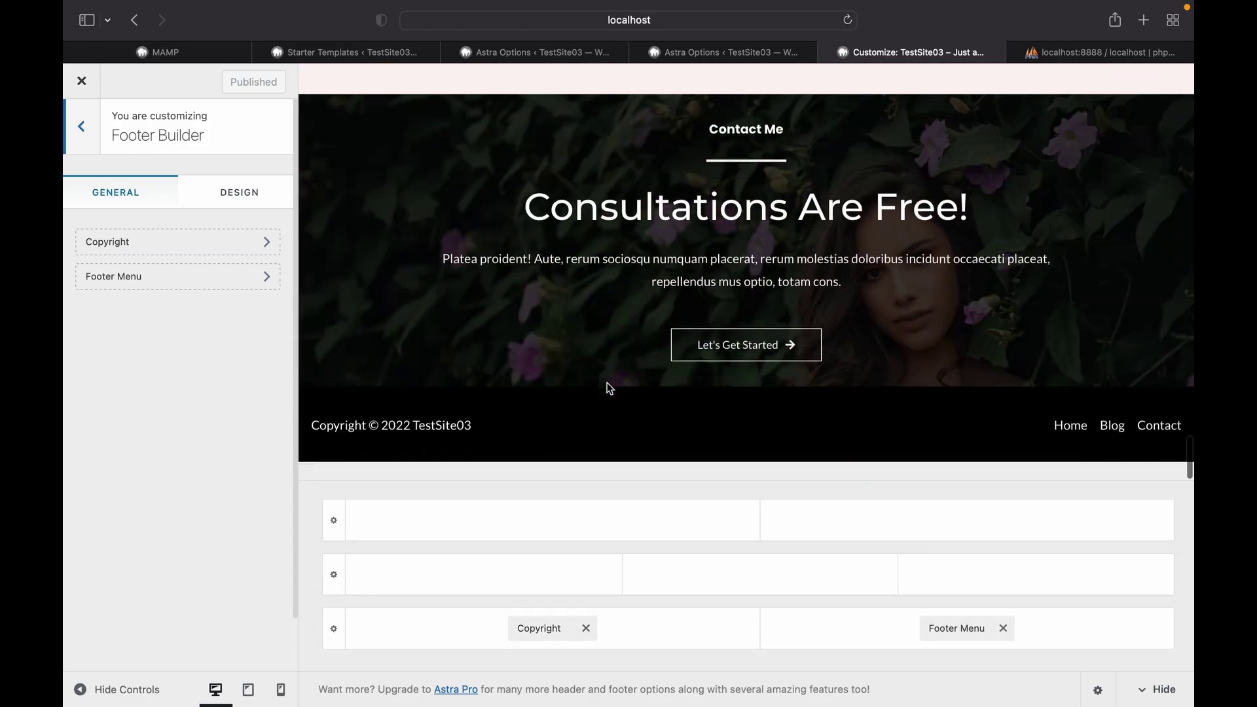
# - Open the footer element picker from the + in the middle footer row
pyautogui.click(487, 576)
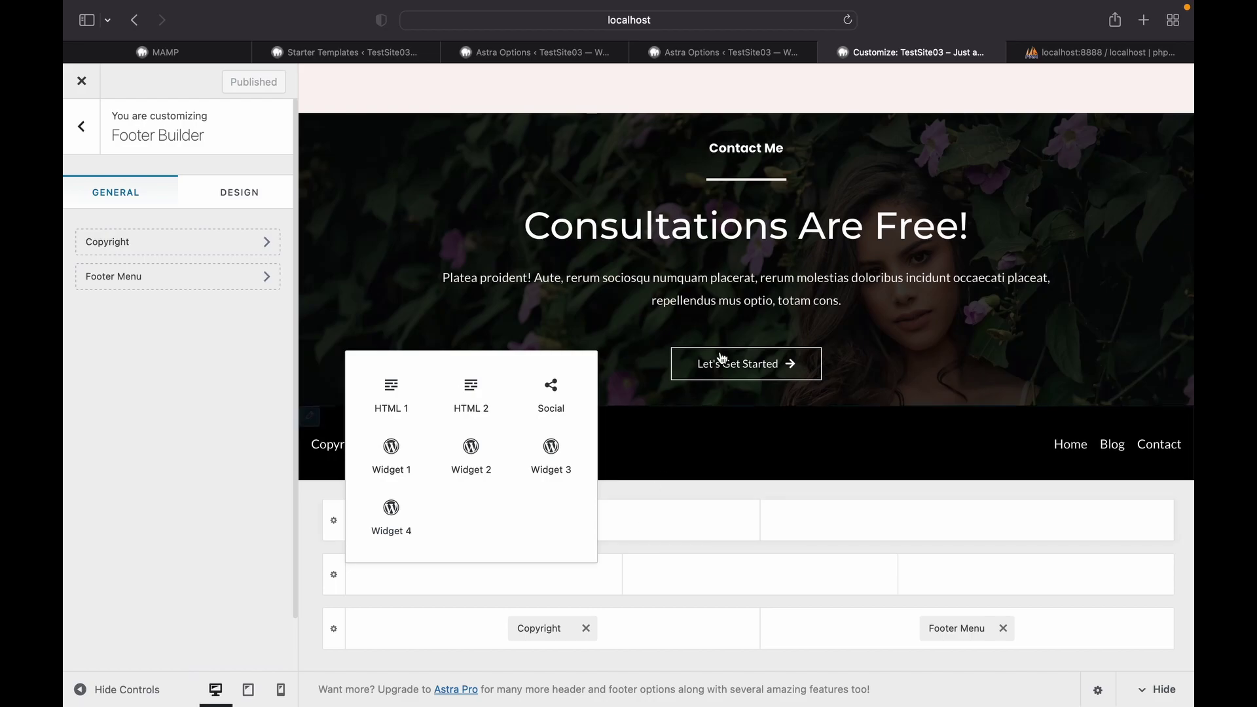
pyautogui.moveTo(718, 7)
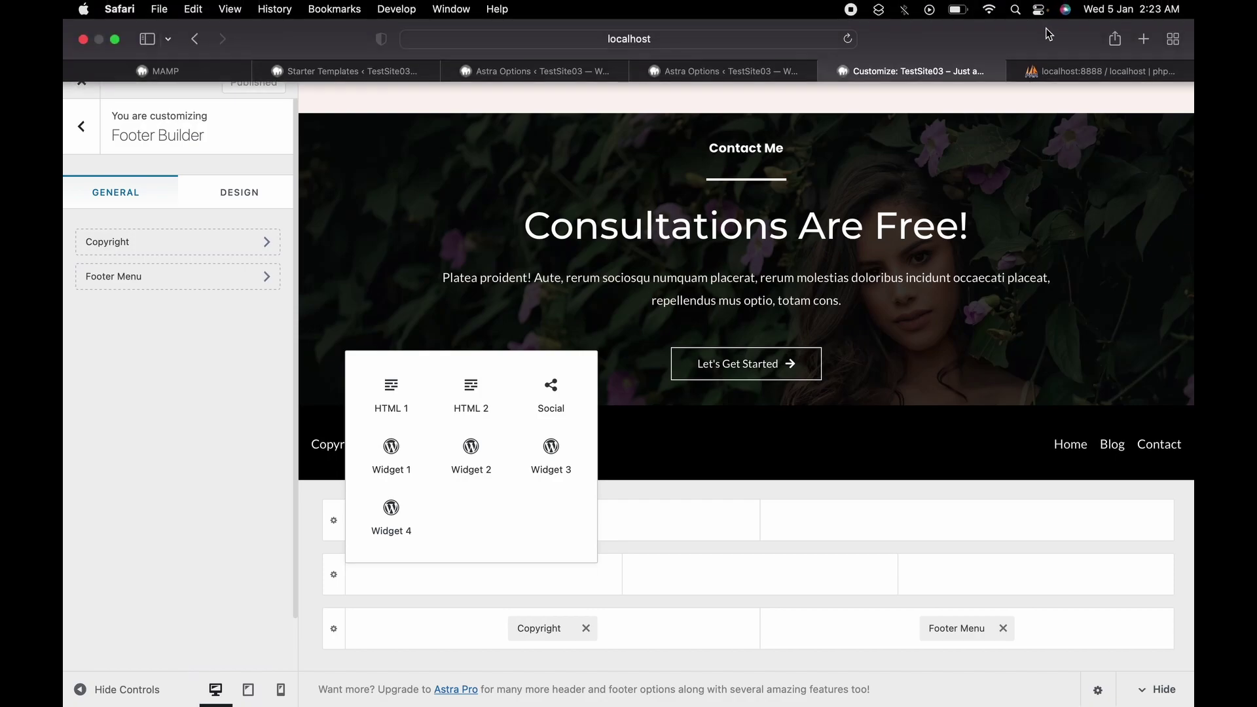
# - Search Google for 'astra pro', open the wpastra.com Pro page, and view its pricing cards
pyautogui.click(1141, 39)
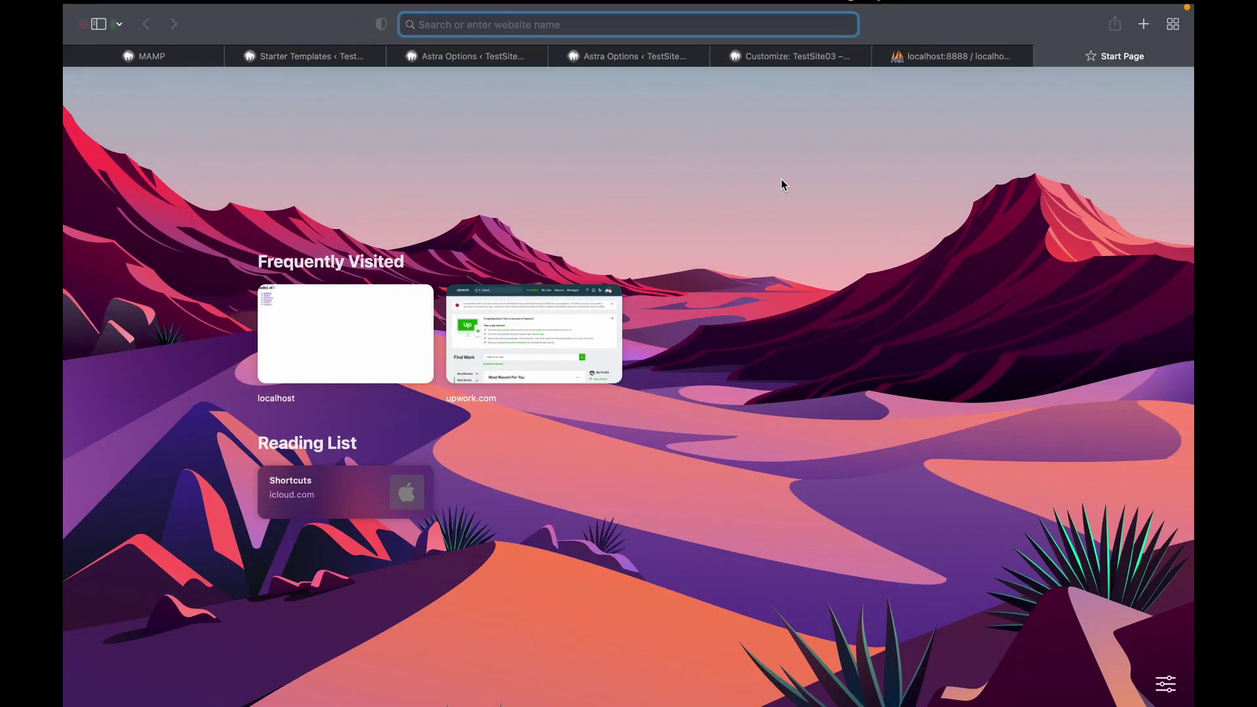
pyautogui.write('astra pro')
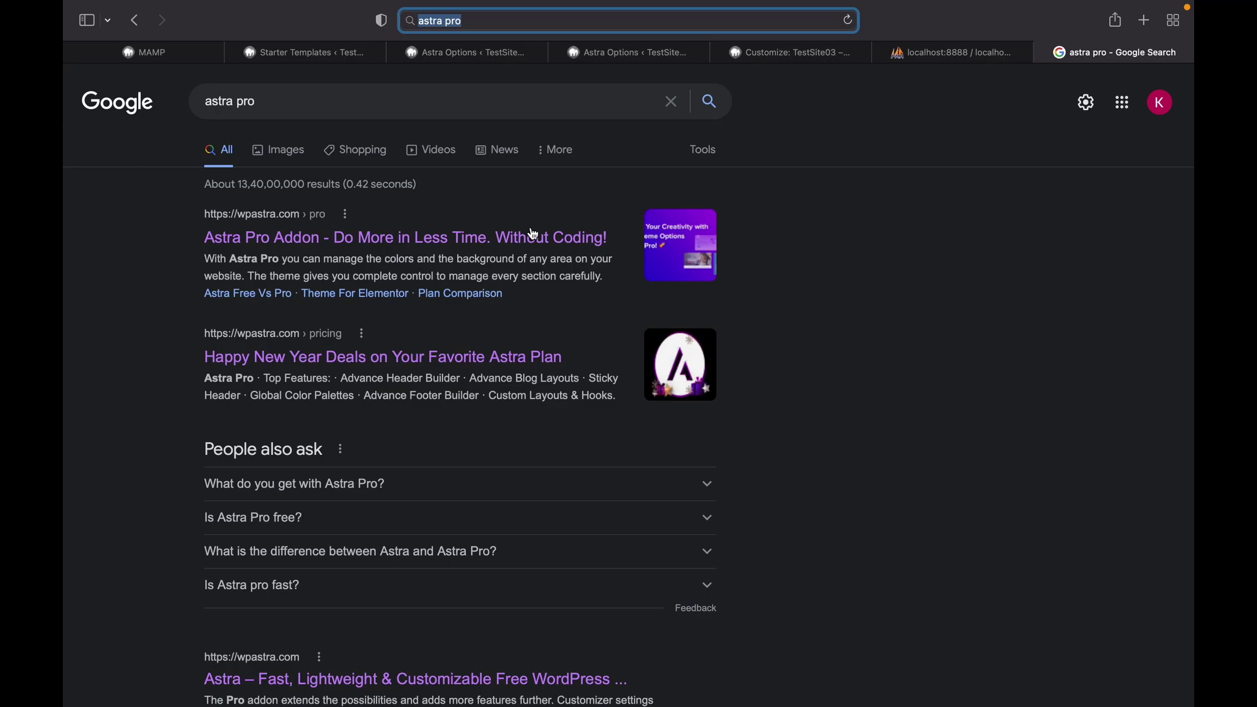
pyautogui.click(531, 237)
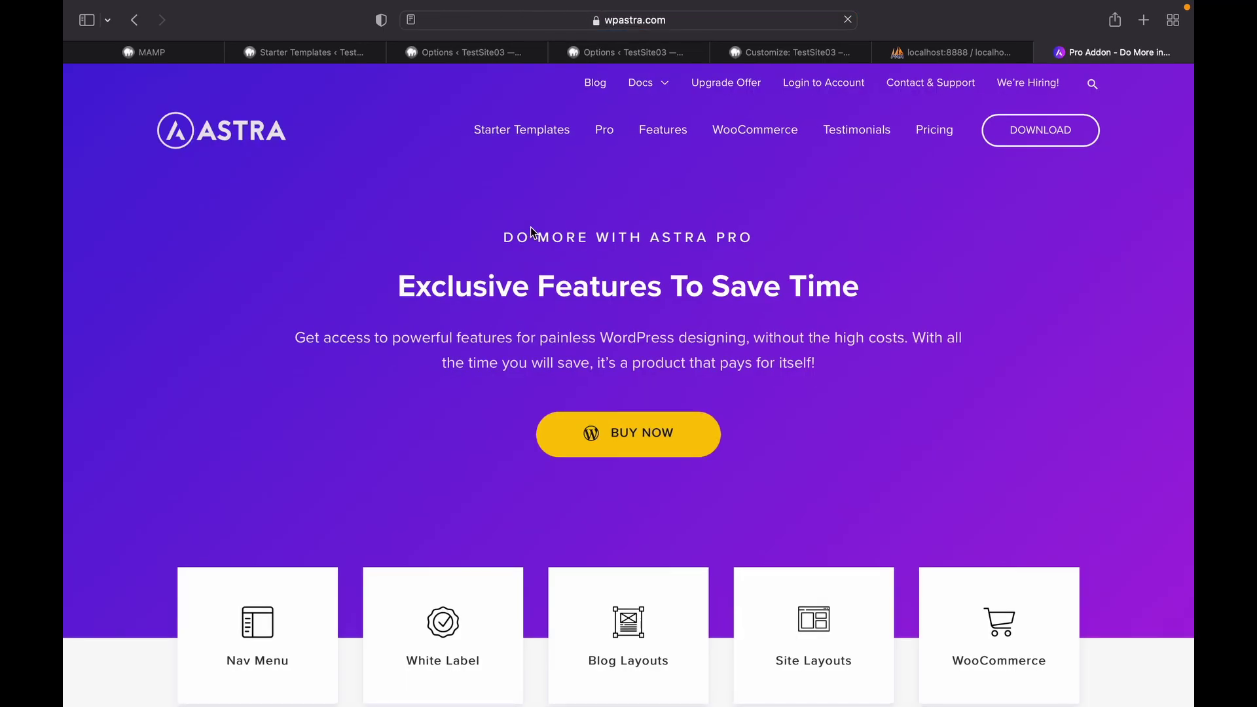
pyautogui.scroll(-5, 531, 233)
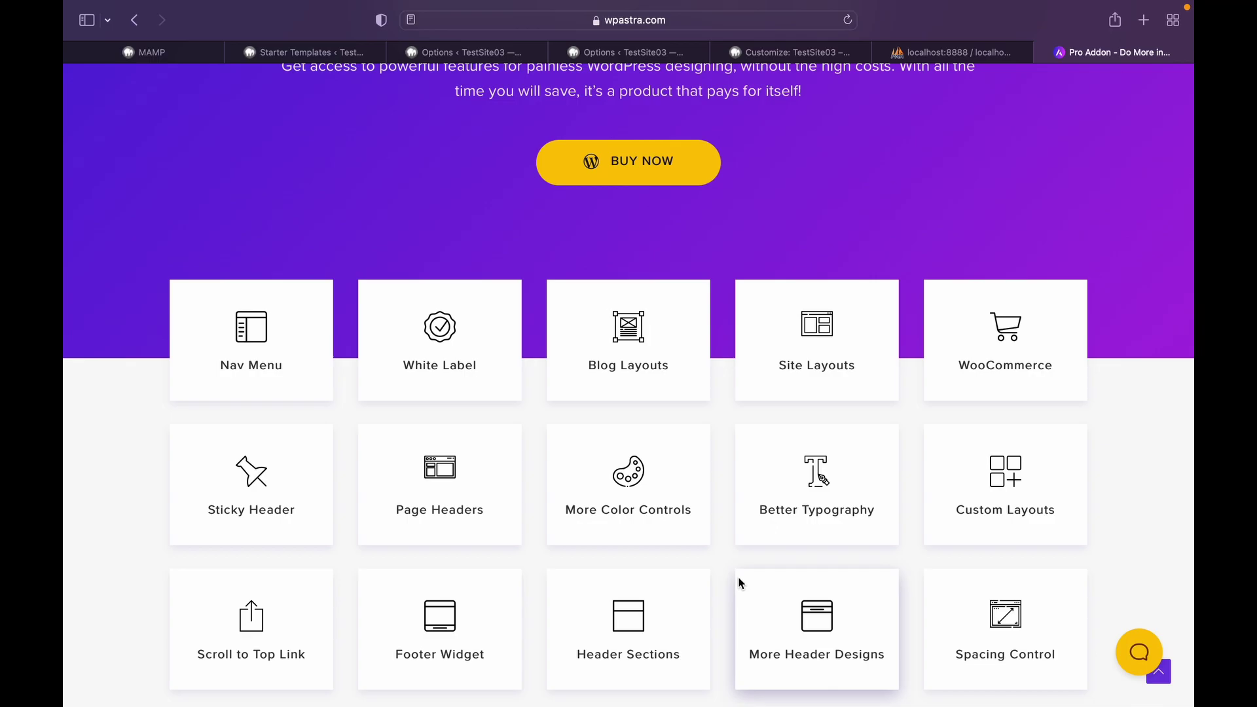
pyautogui.scroll(5, 740, 583)
pyautogui.click(617, 444)
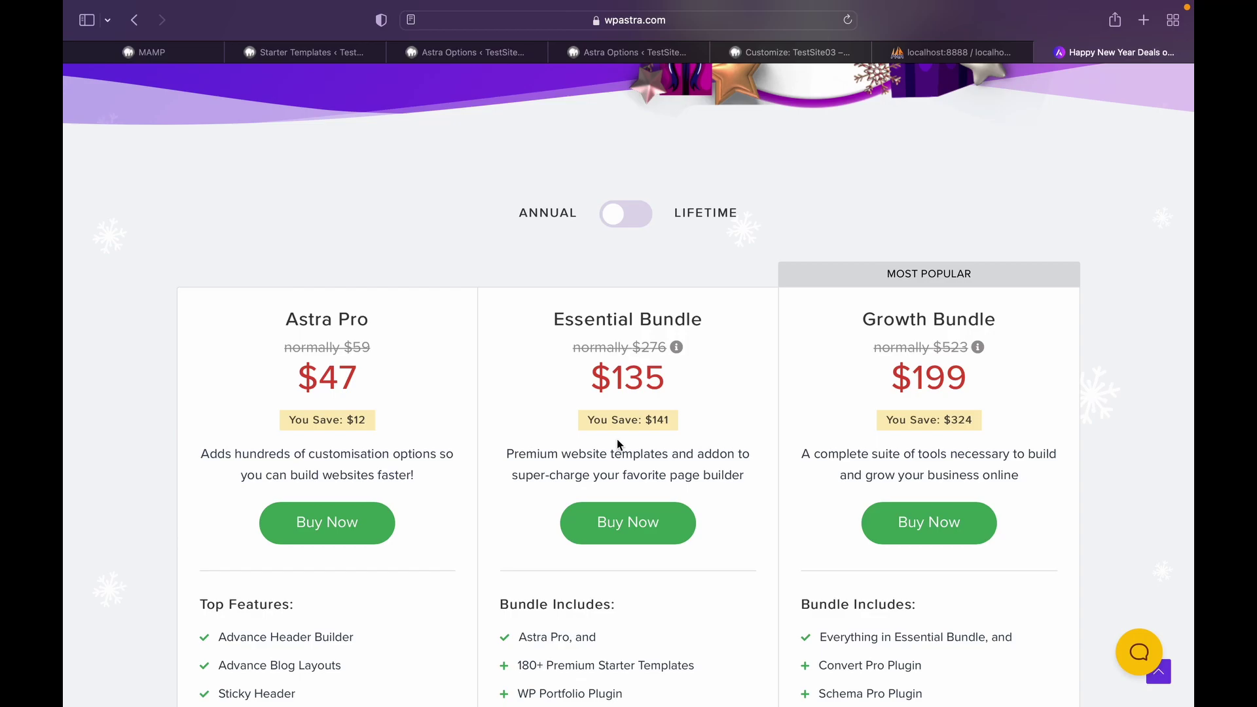
pyautogui.scroll(-2, 618, 441)
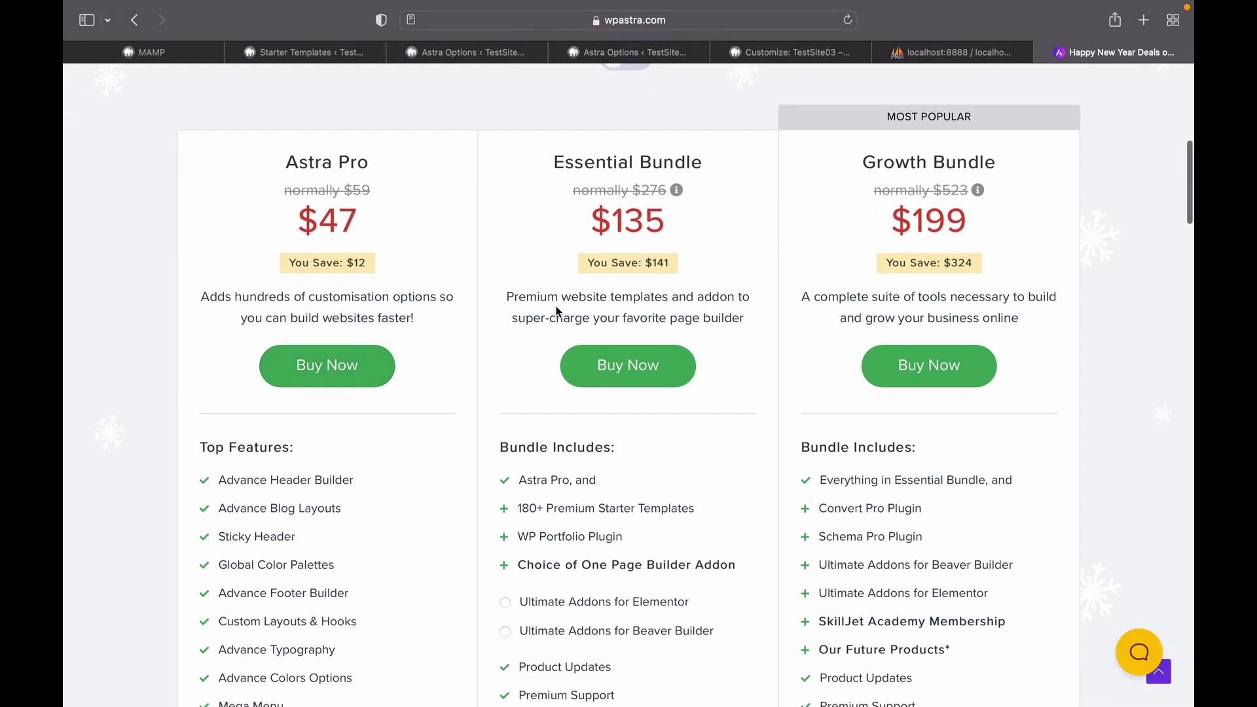
pyautogui.scroll(6, 556, 308)
pyautogui.moveTo(1081, 30)
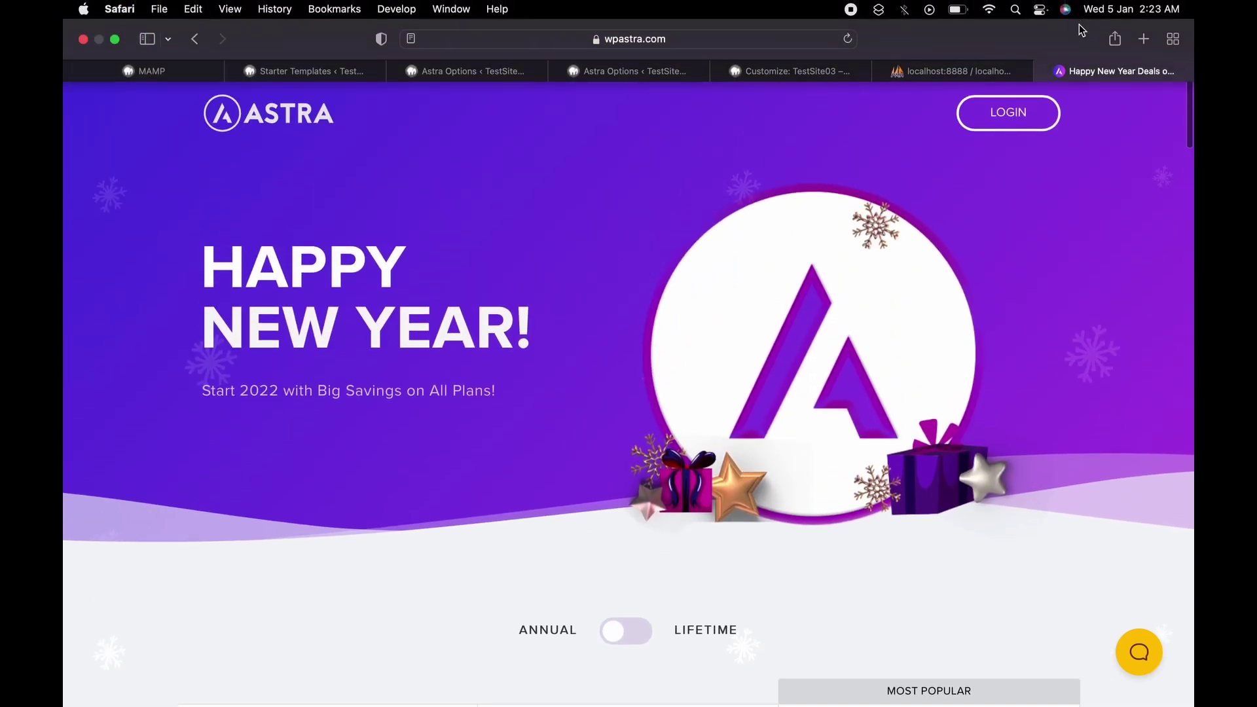
# - Upload astra-addon-v3.6.5.zip under Plugins > Add New and install it
pyautogui.click(1043, 71)
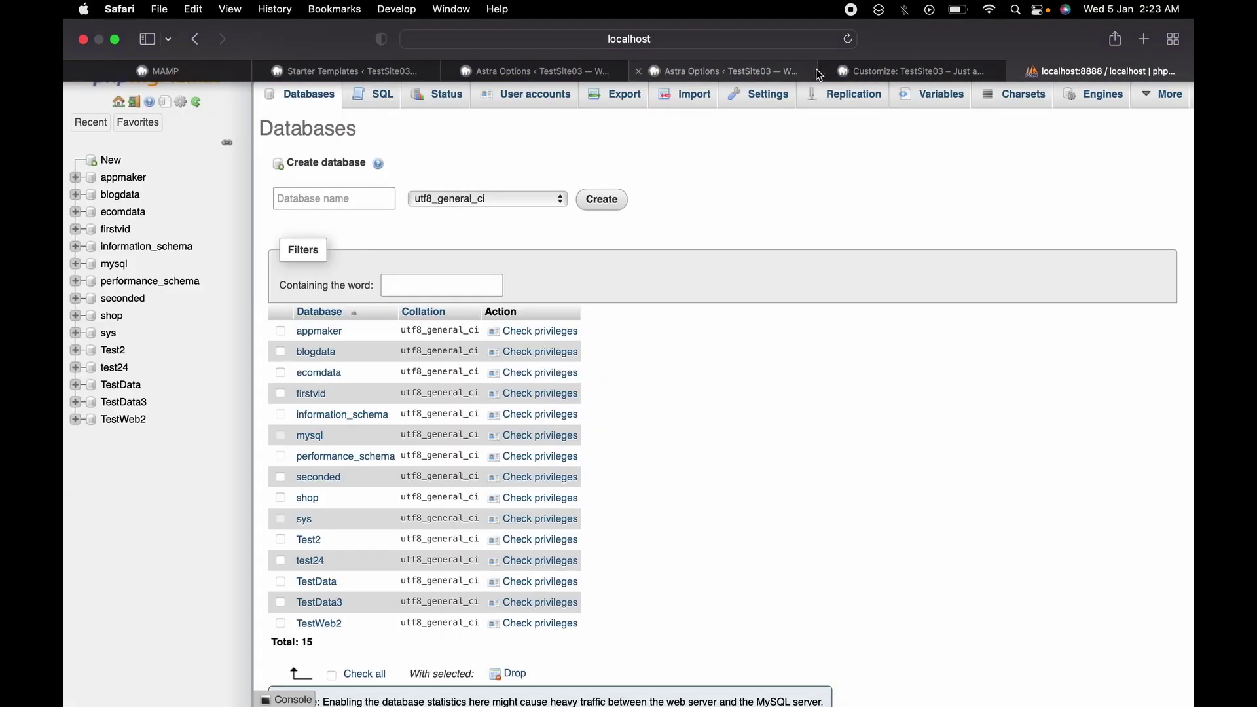
pyautogui.click(787, 76)
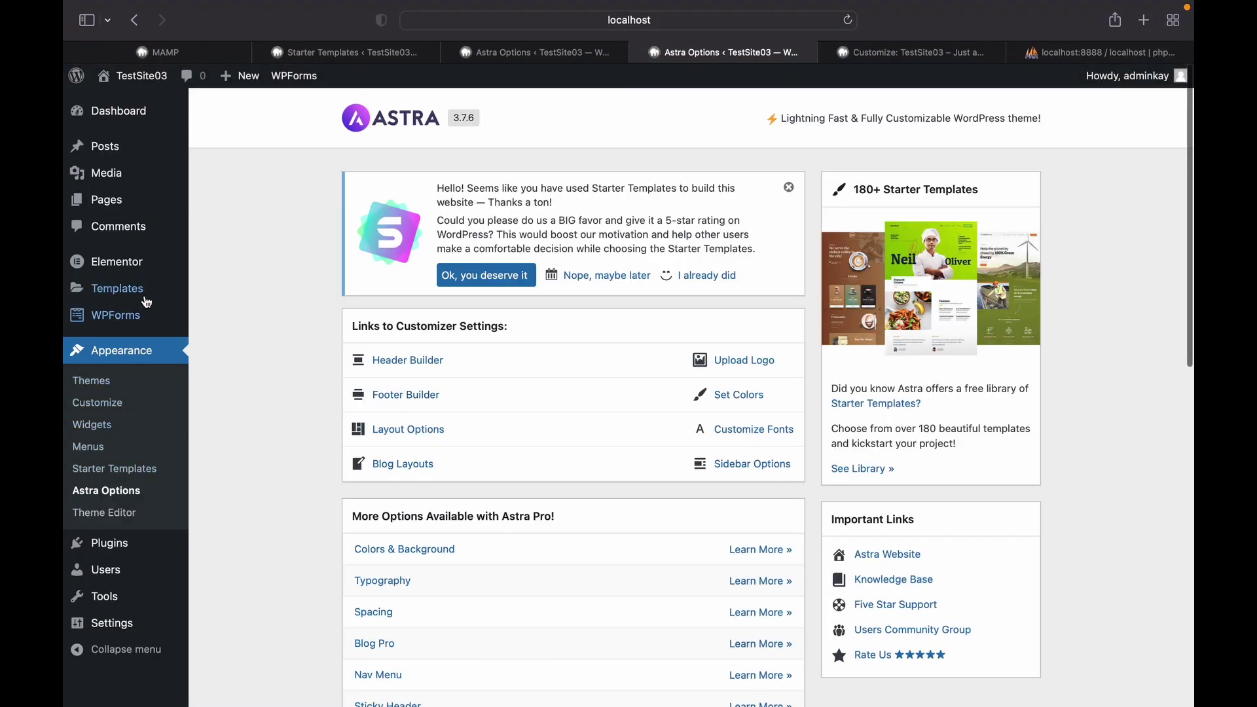
pyautogui.click(106, 543)
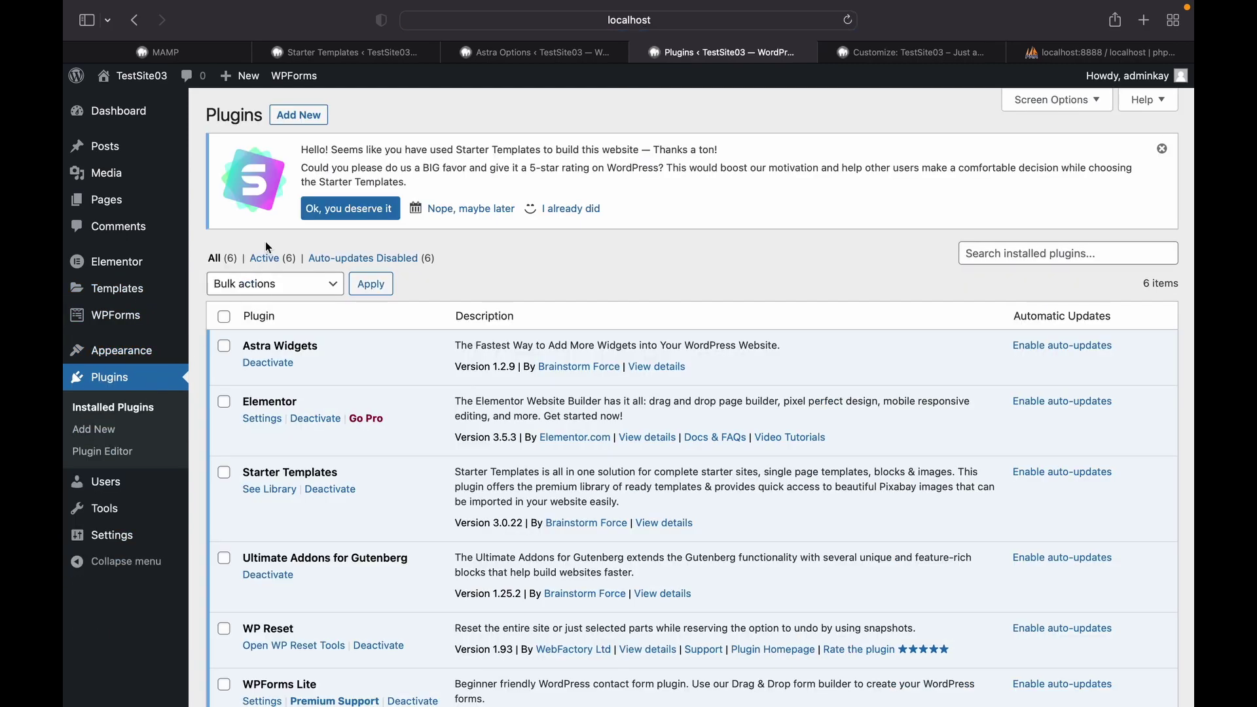
pyautogui.click(303, 121)
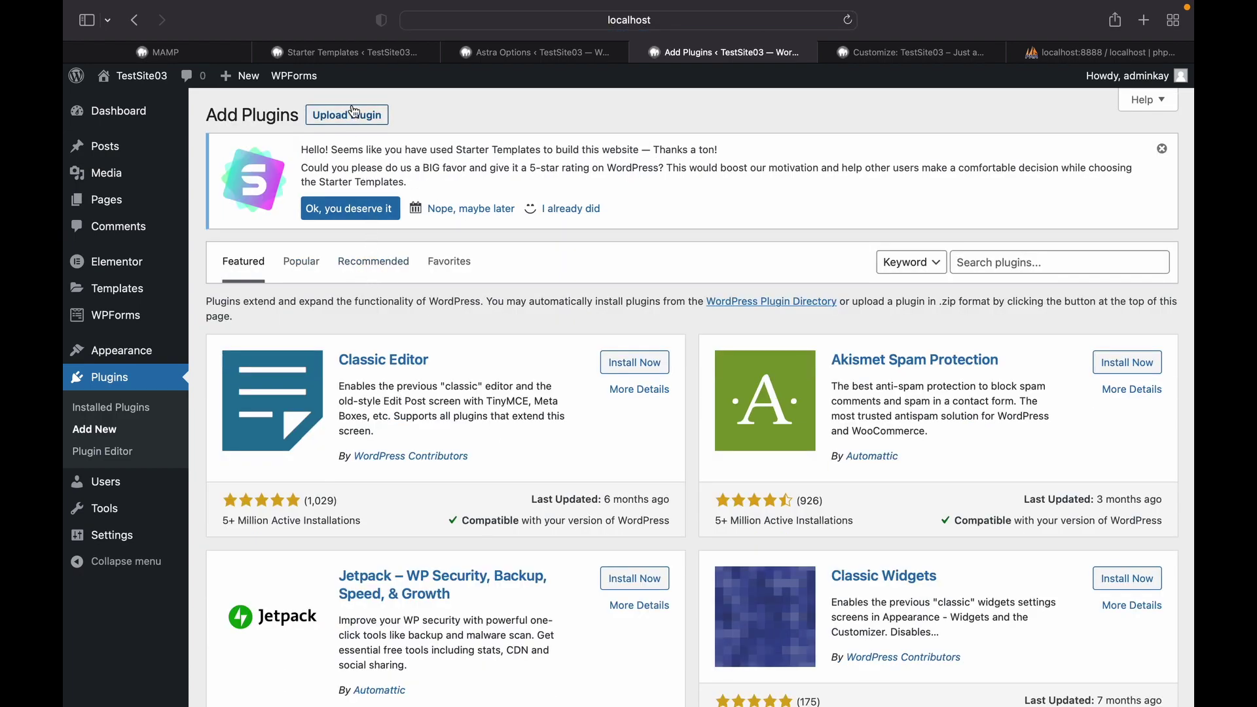
pyautogui.click(352, 111)
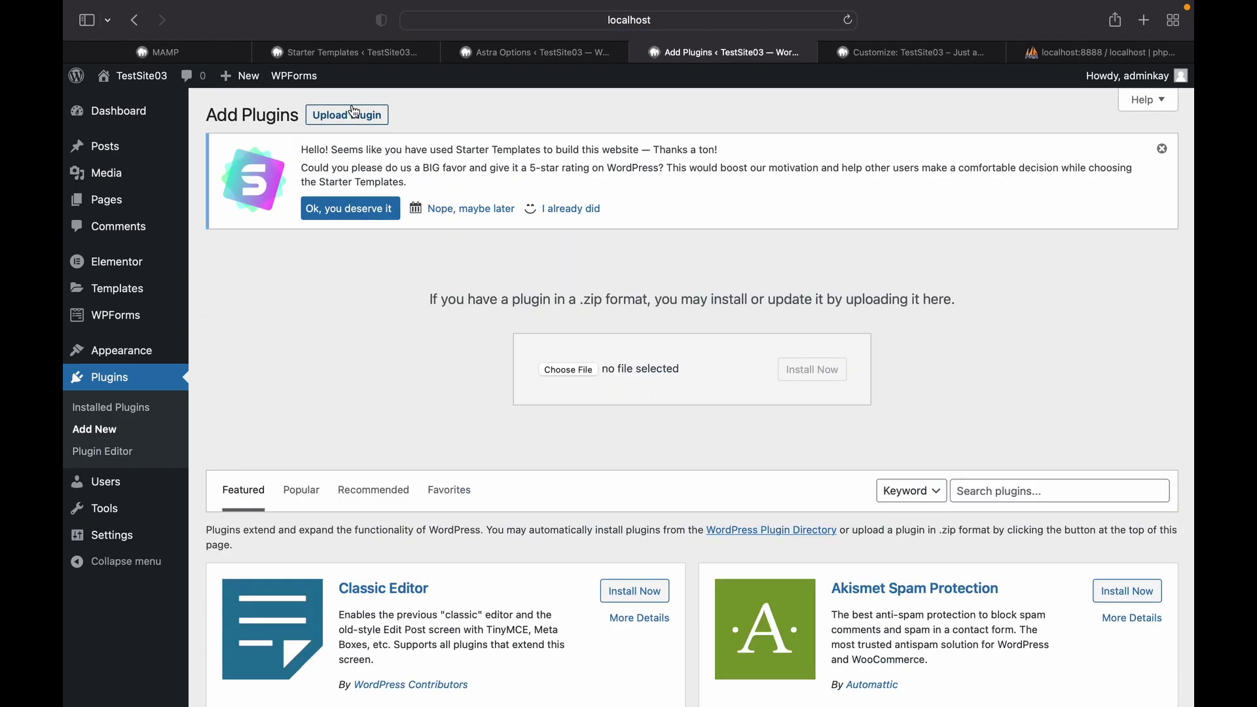
pyautogui.click(575, 368)
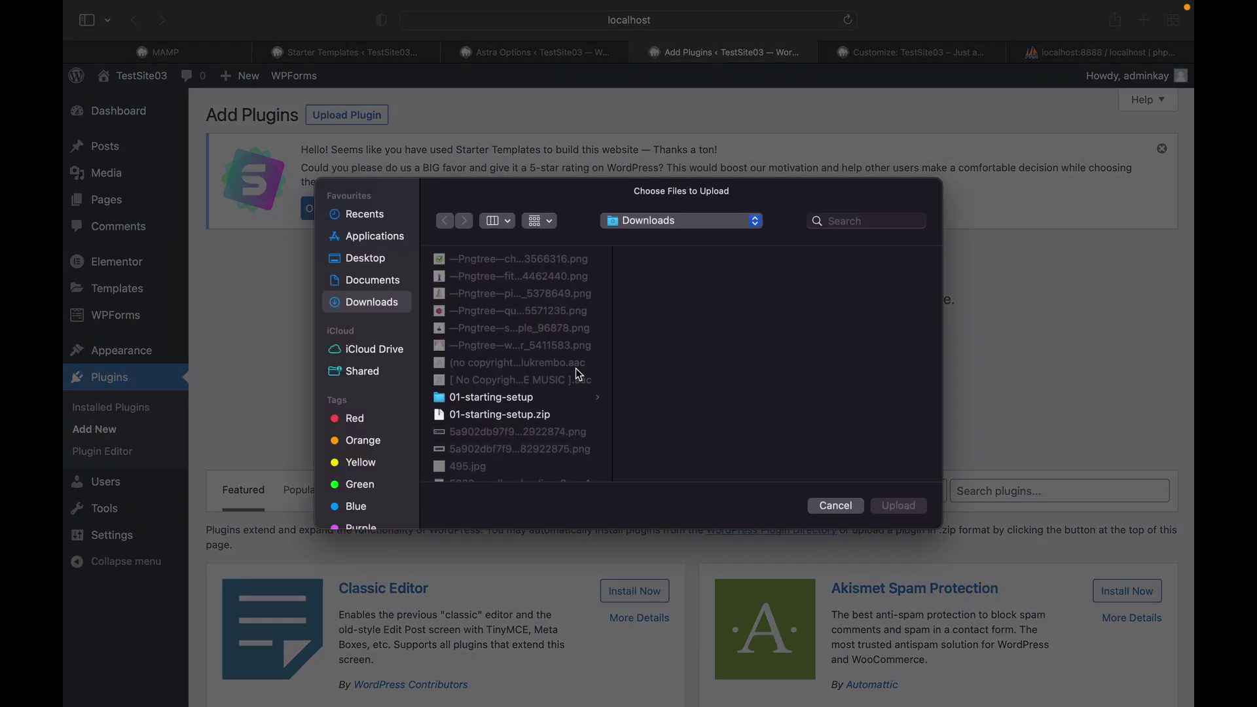
pyautogui.scroll(-3, 577, 374)
pyautogui.scroll(-3, 579, 373)
pyautogui.scroll(-3, 577, 373)
pyautogui.scroll(-5, 576, 368)
pyautogui.click(553, 356)
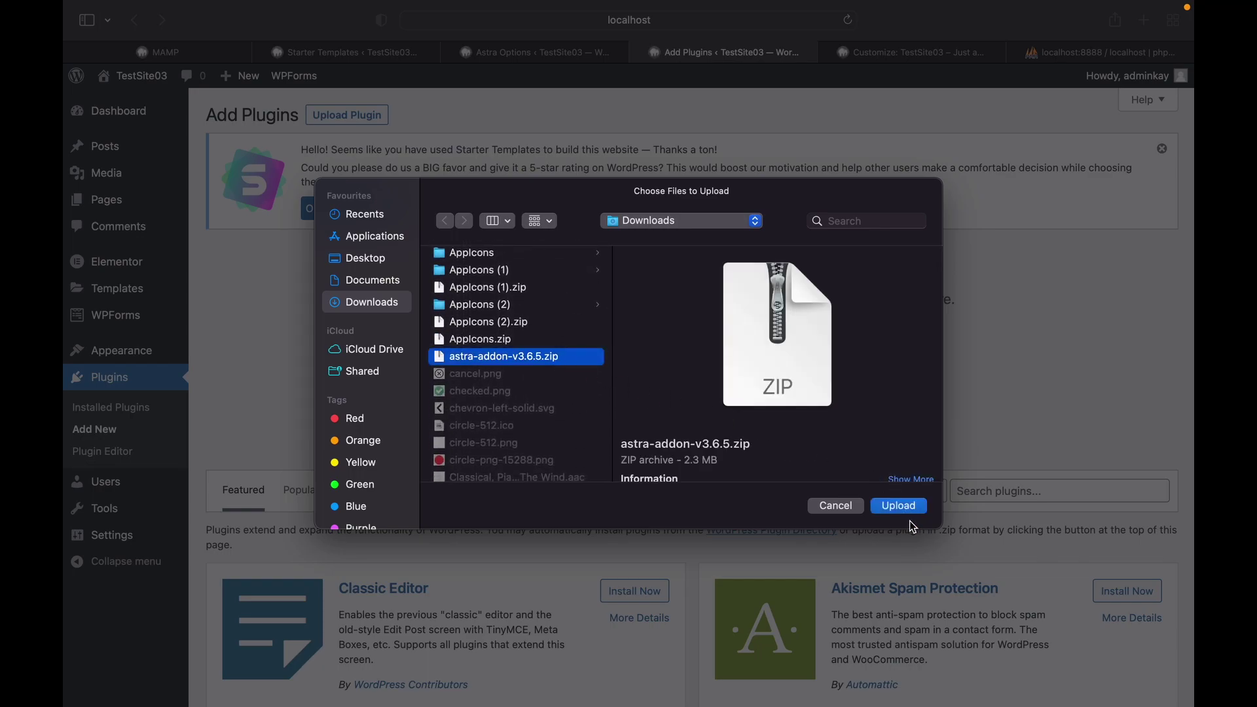
pyautogui.click(898, 506)
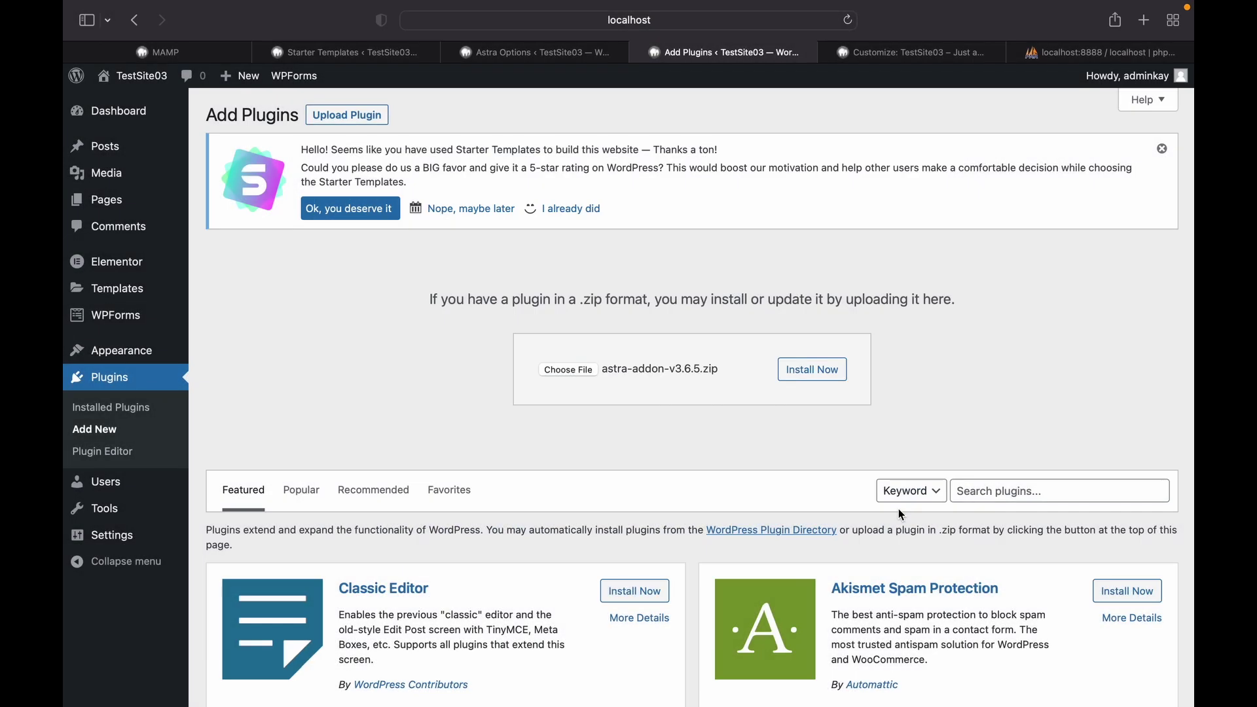
pyautogui.click(797, 370)
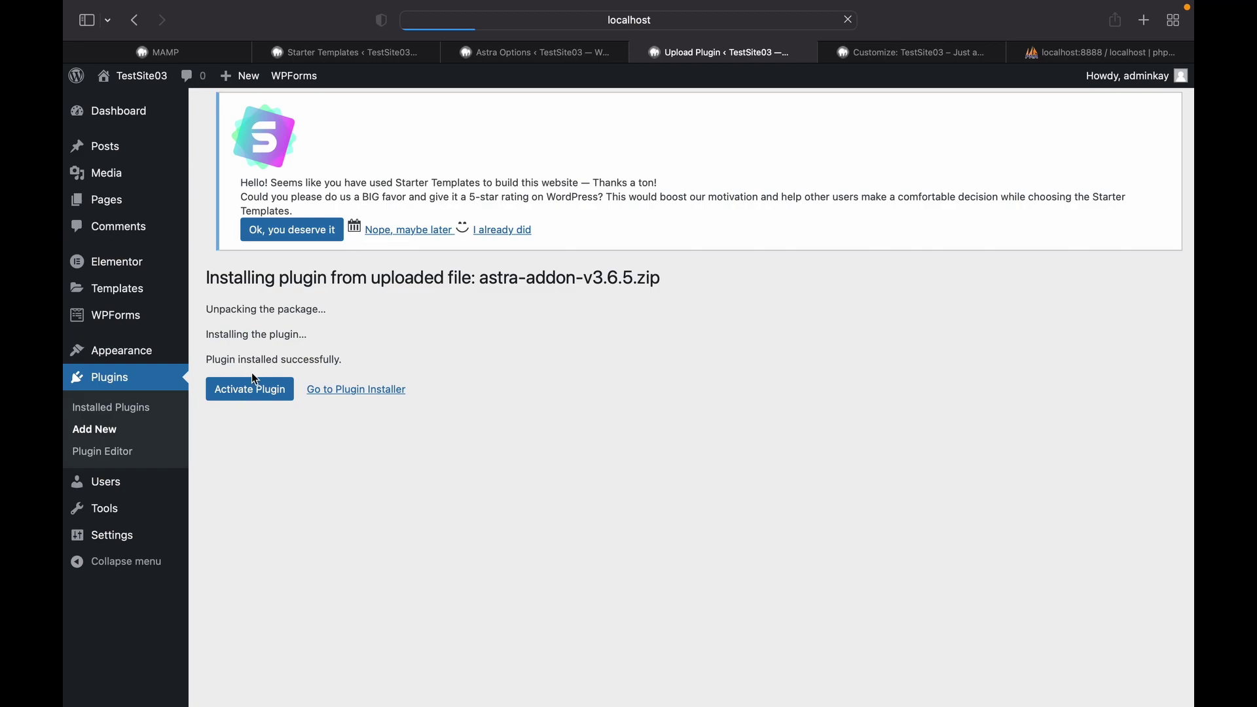
# - Activate the newly installed Astra Pro plugin
pyautogui.click(252, 387)
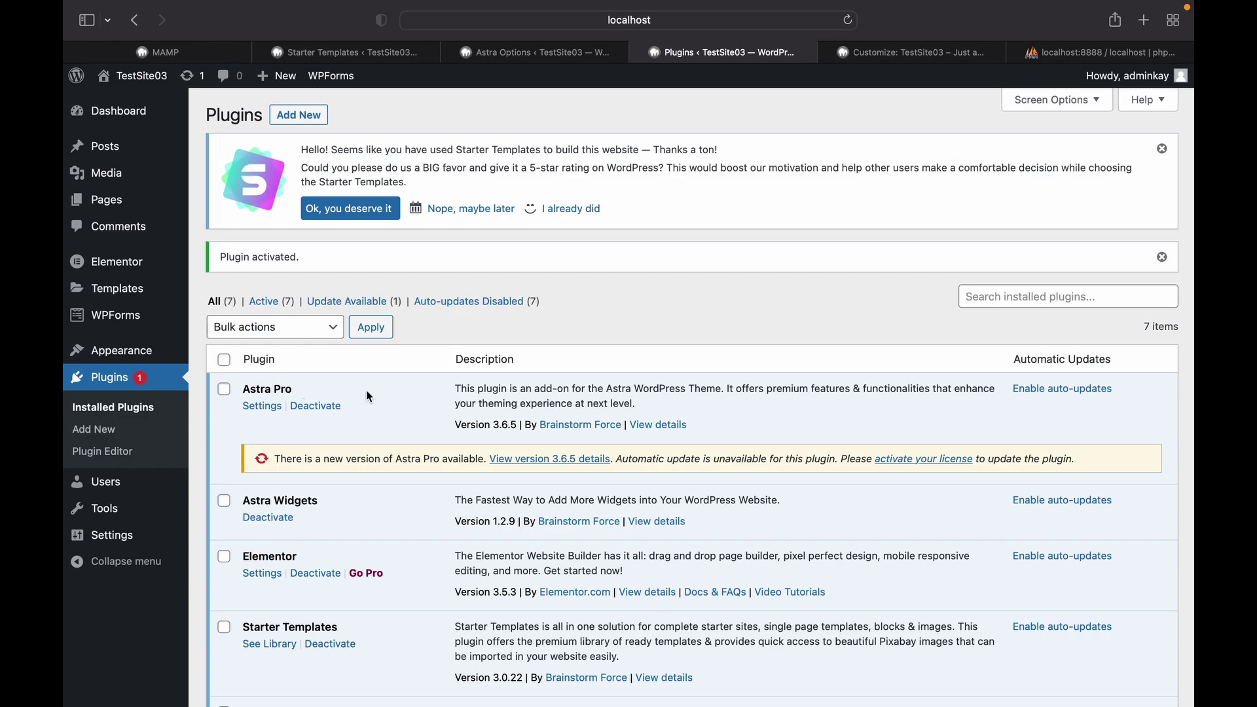
pyautogui.click(826, 51)
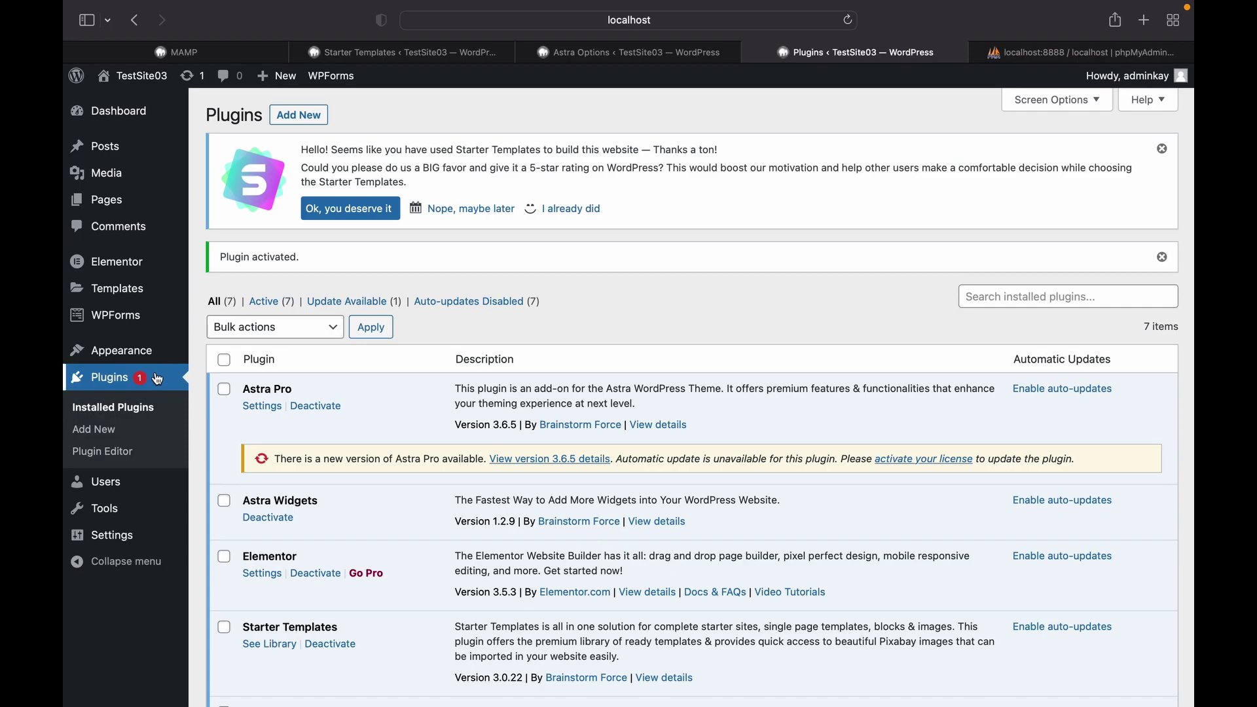
# - Activate all Astra Pro modules in Appearance > Astra Options and reopen the Customizer
pyautogui.click(147, 351)
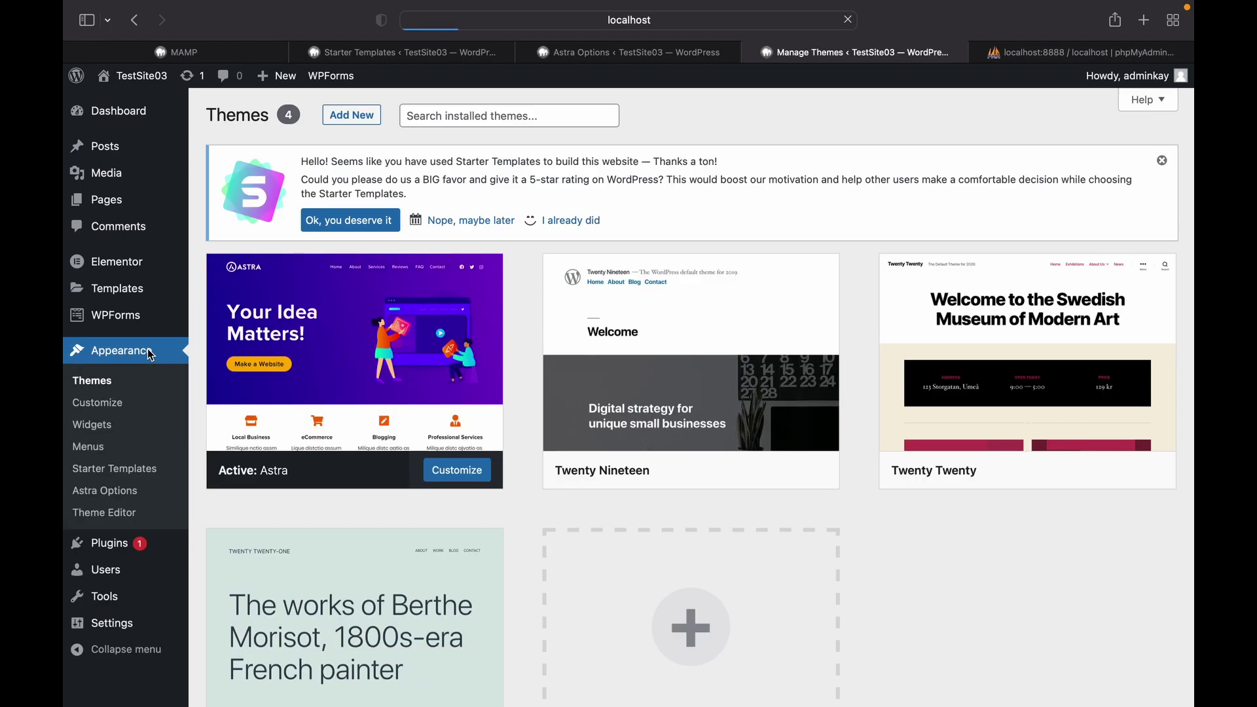
pyautogui.click(99, 496)
pyautogui.scroll(-3, 468, 370)
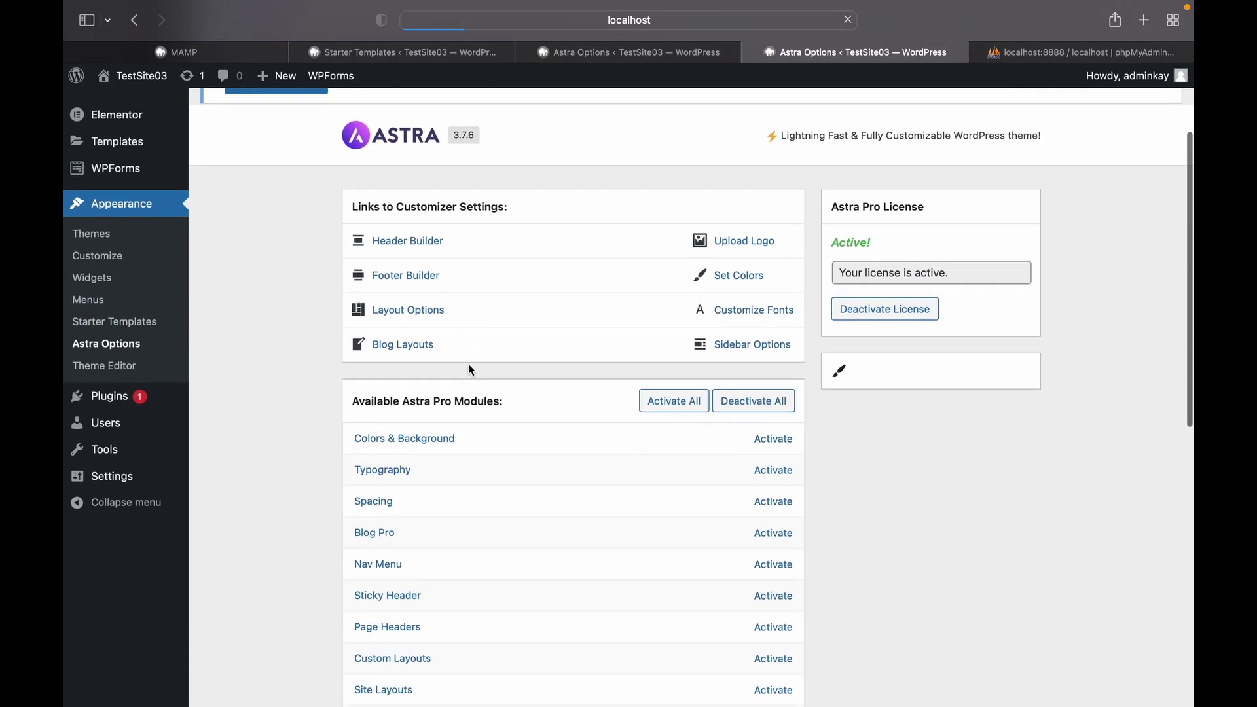
pyautogui.scroll(-2, 469, 369)
pyautogui.scroll(-1, 667, 326)
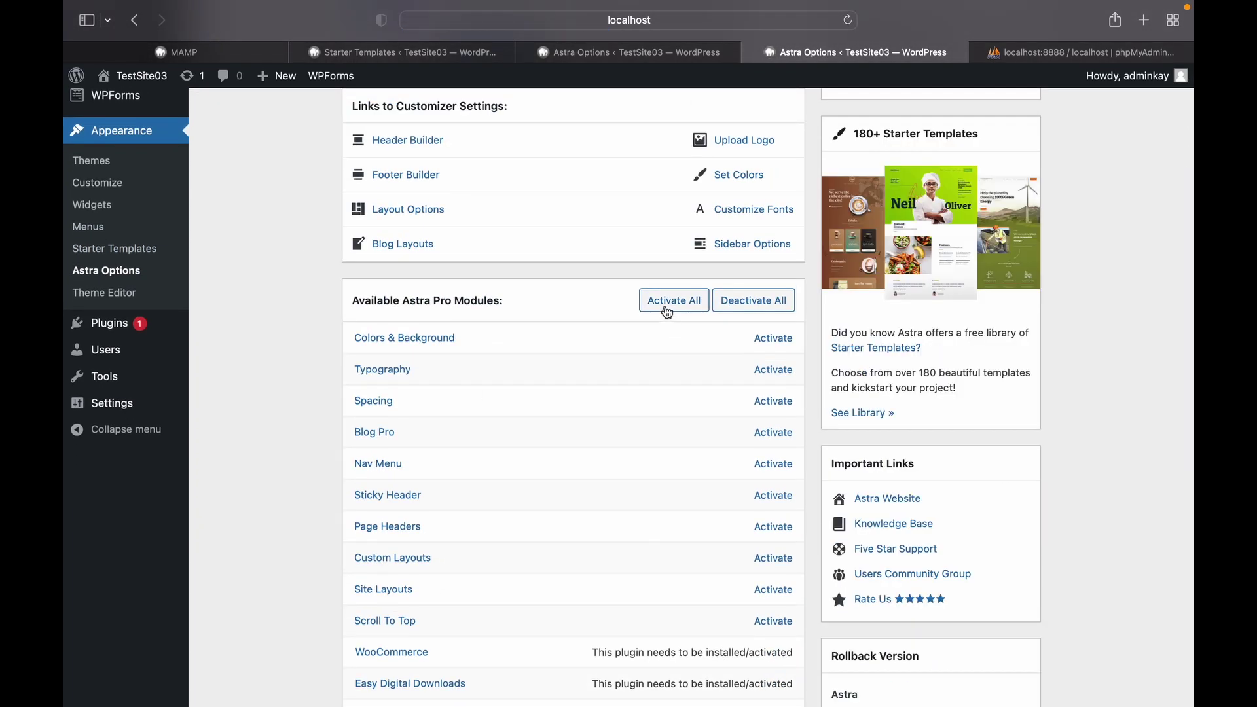
pyautogui.click(681, 296)
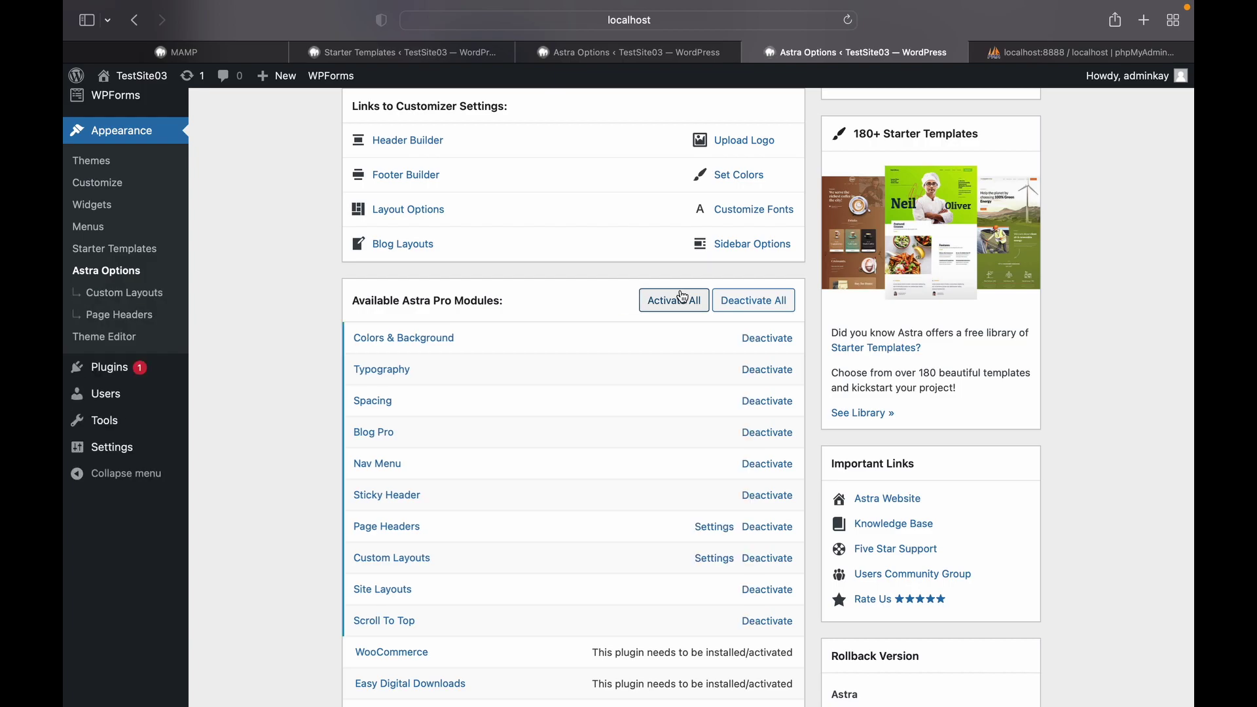
pyautogui.click(403, 244)
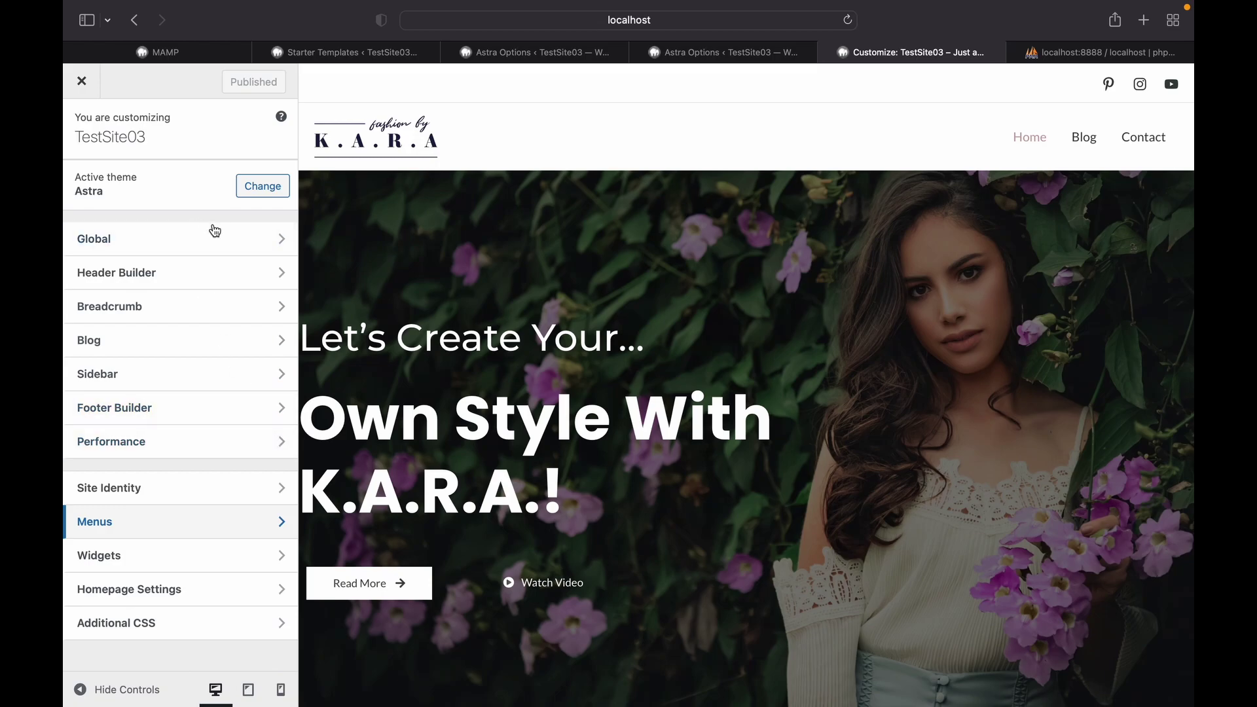
# - Add a Social icons element to the middle footer row in the Footer Builder
pyautogui.click(281, 269)
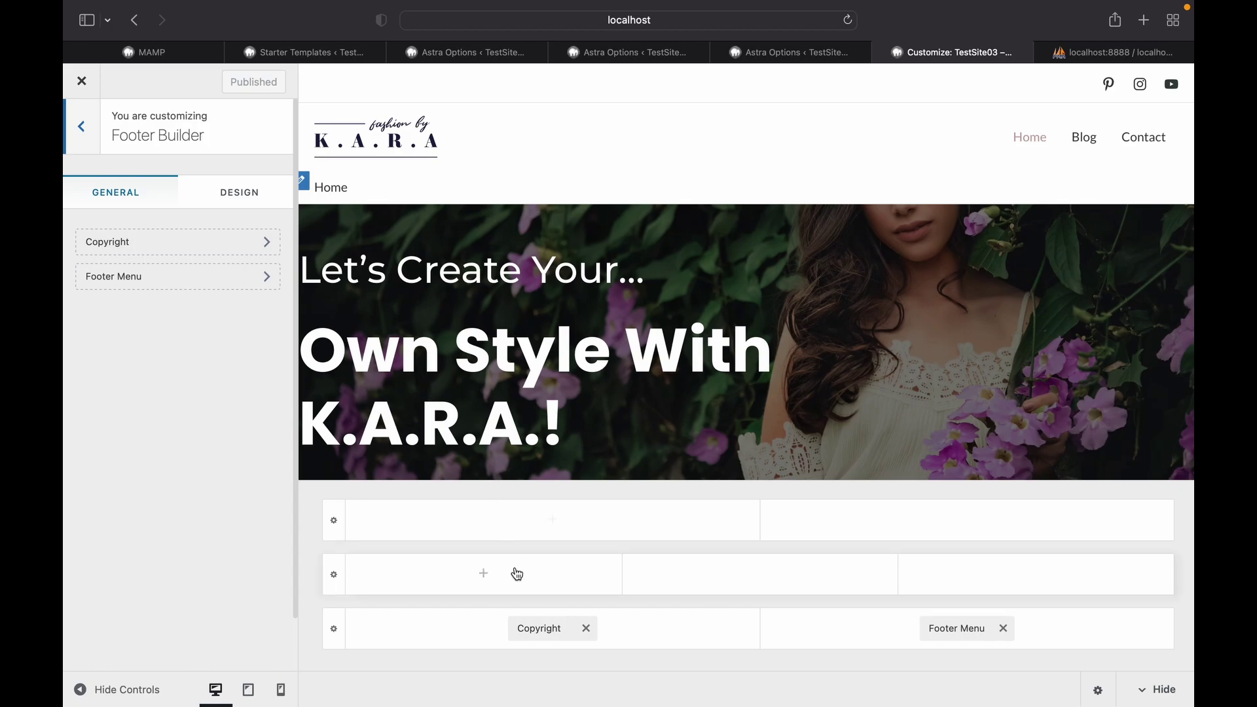
pyautogui.moveTo(482, 574)
pyautogui.click(516, 583)
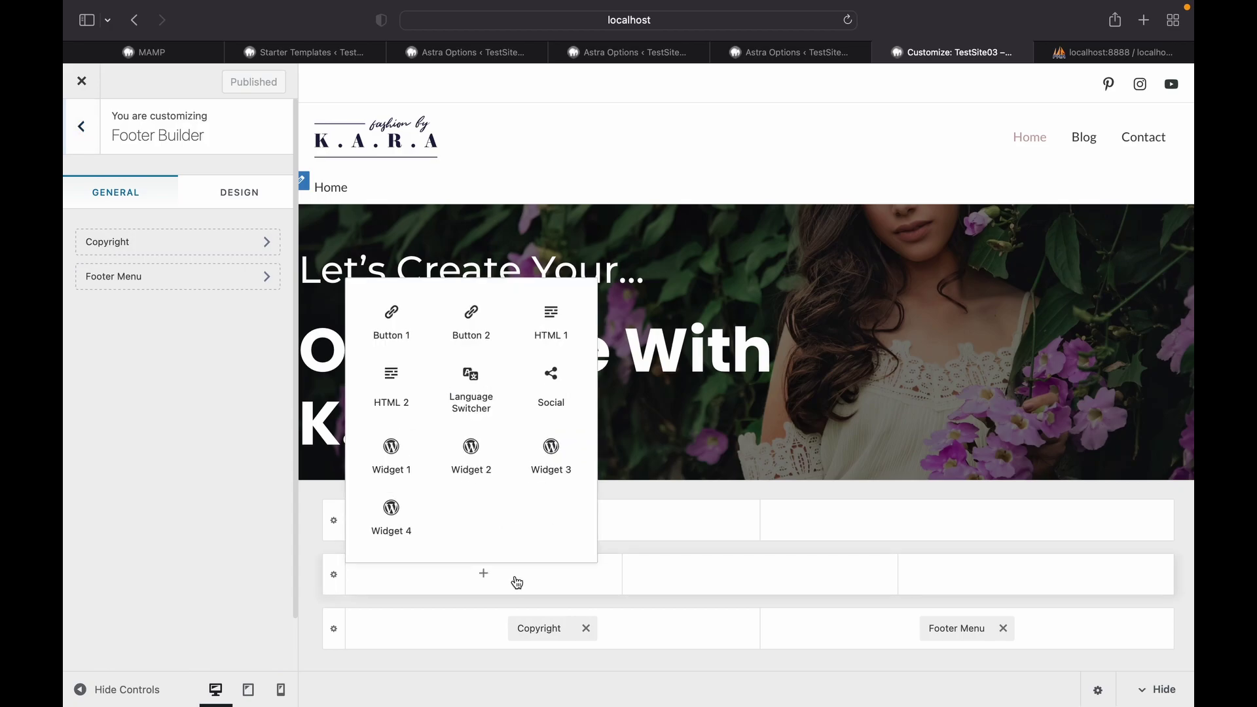
pyautogui.click(553, 389)
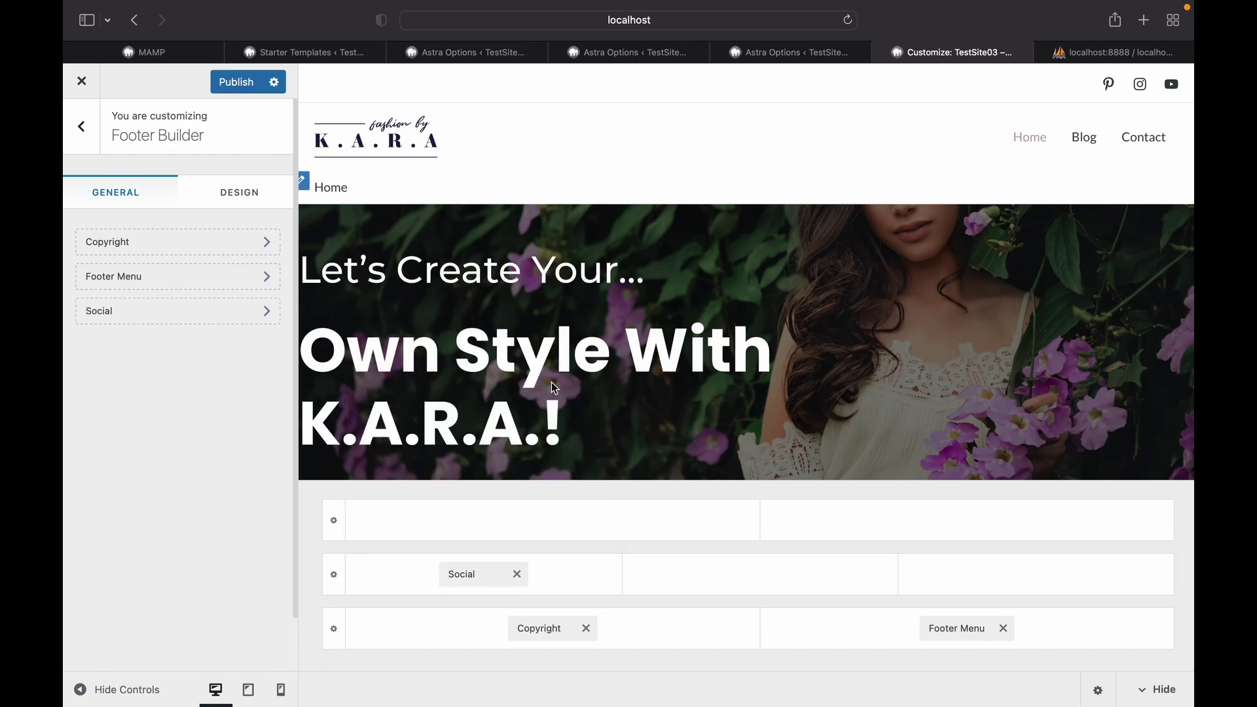
pyautogui.scroll(-5, 504, 383)
pyautogui.scroll(-10, 508, 363)
pyautogui.scroll(-10, 508, 363)
pyautogui.scroll(-5, 507, 361)
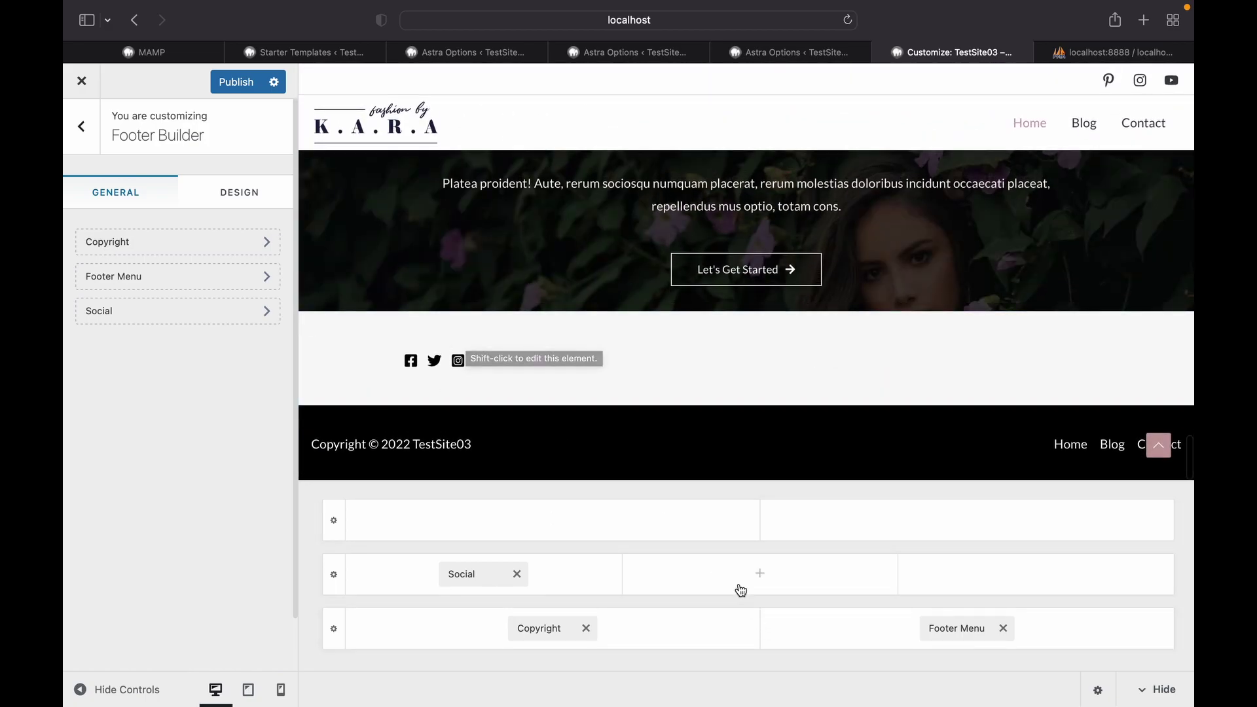
# - Put Widget 1 in the empty middle footer column and open its settings
pyautogui.click(762, 575)
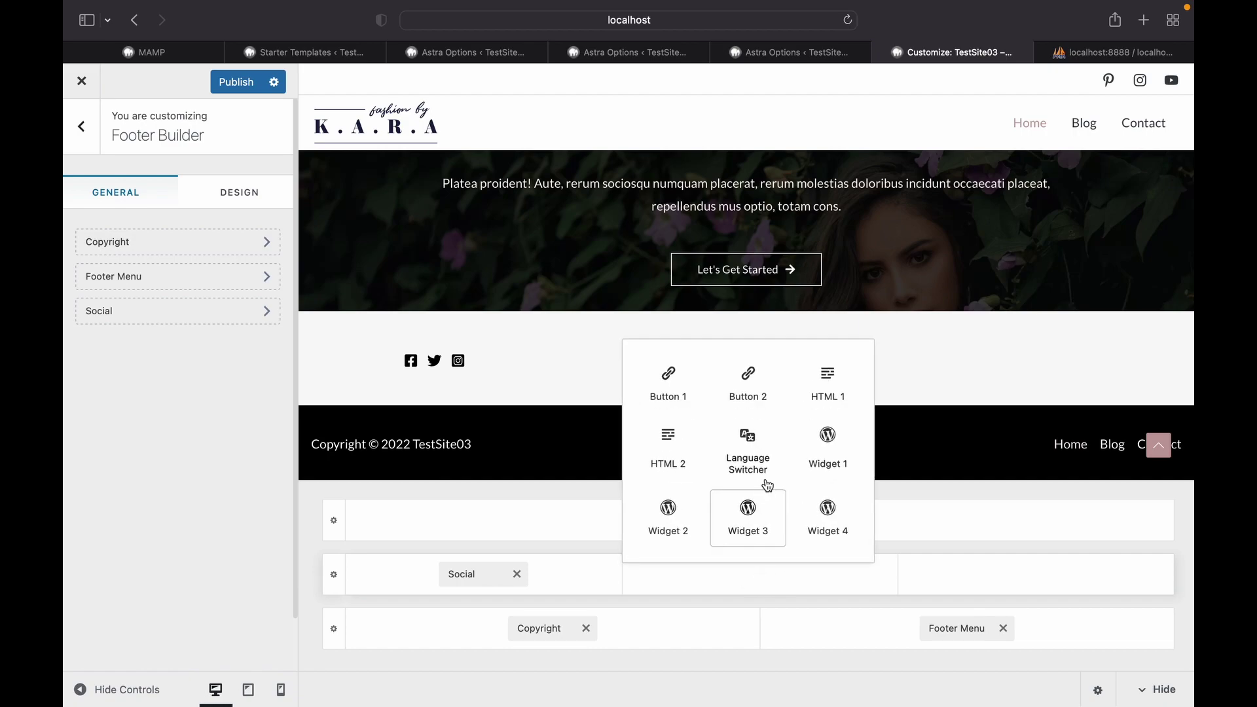
pyautogui.click(829, 452)
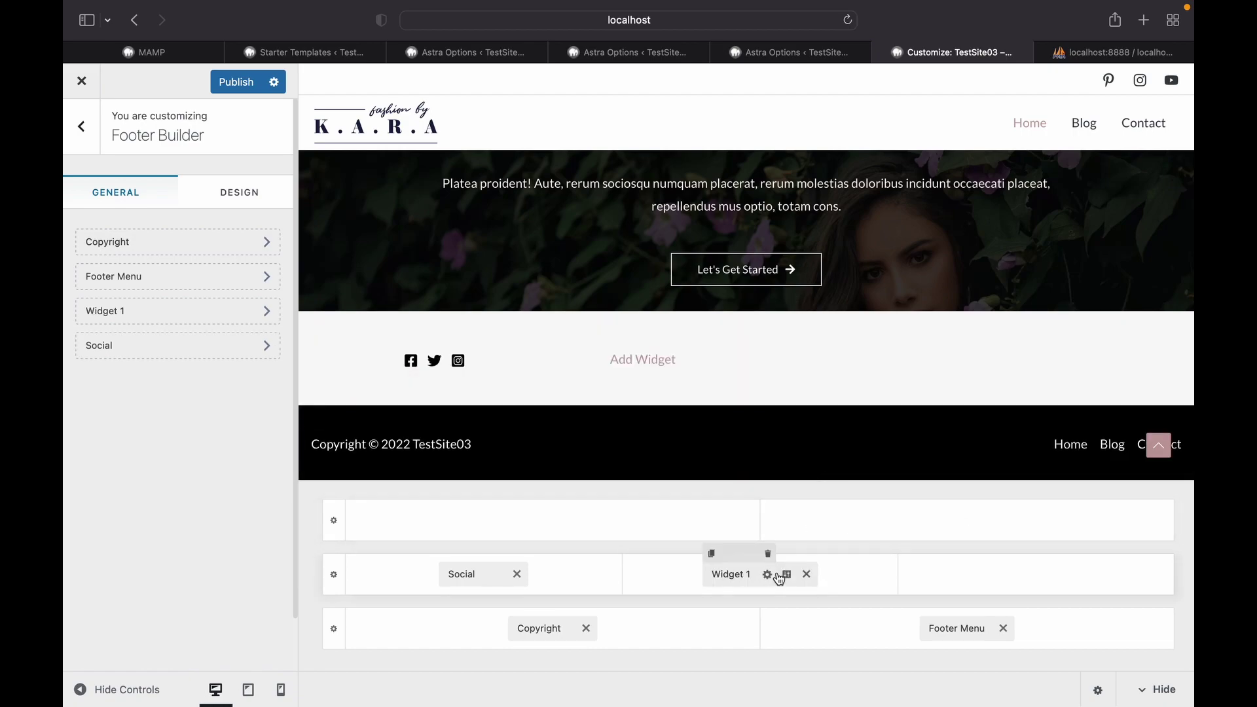
pyautogui.click(732, 572)
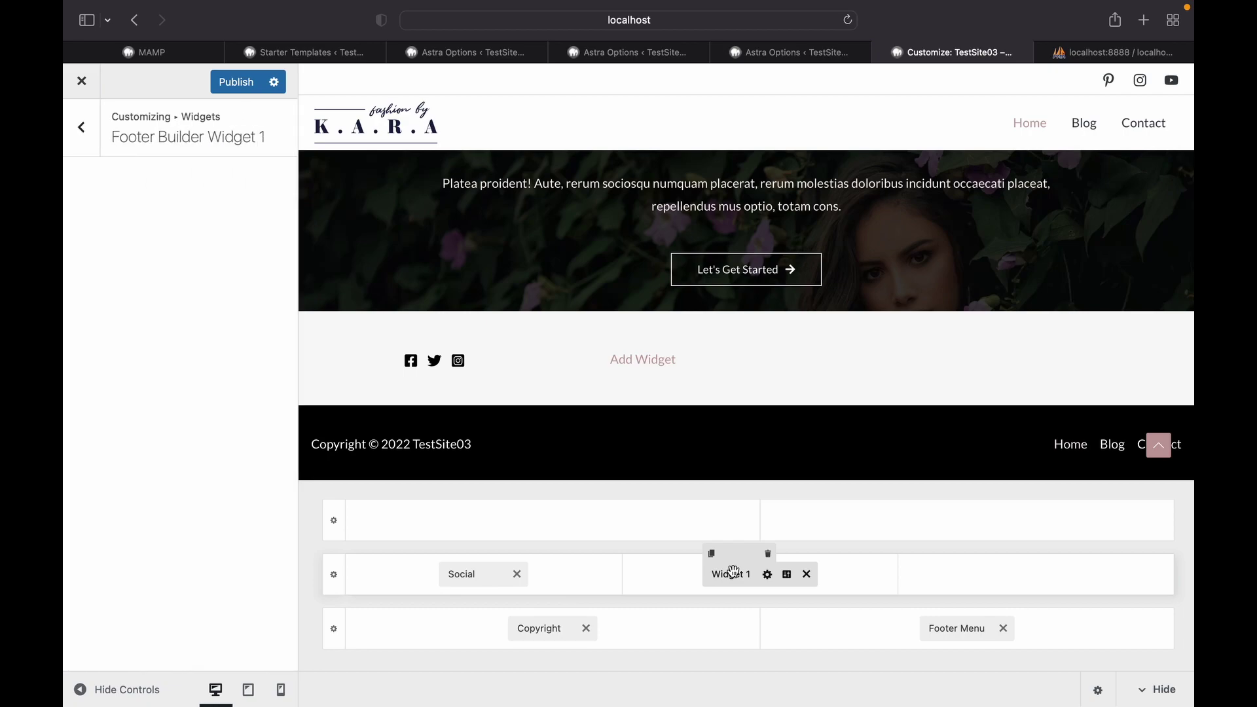
# - Give the widget a List block with Accessories, Make up and Dresses, and publish
pyautogui.click(179, 281)
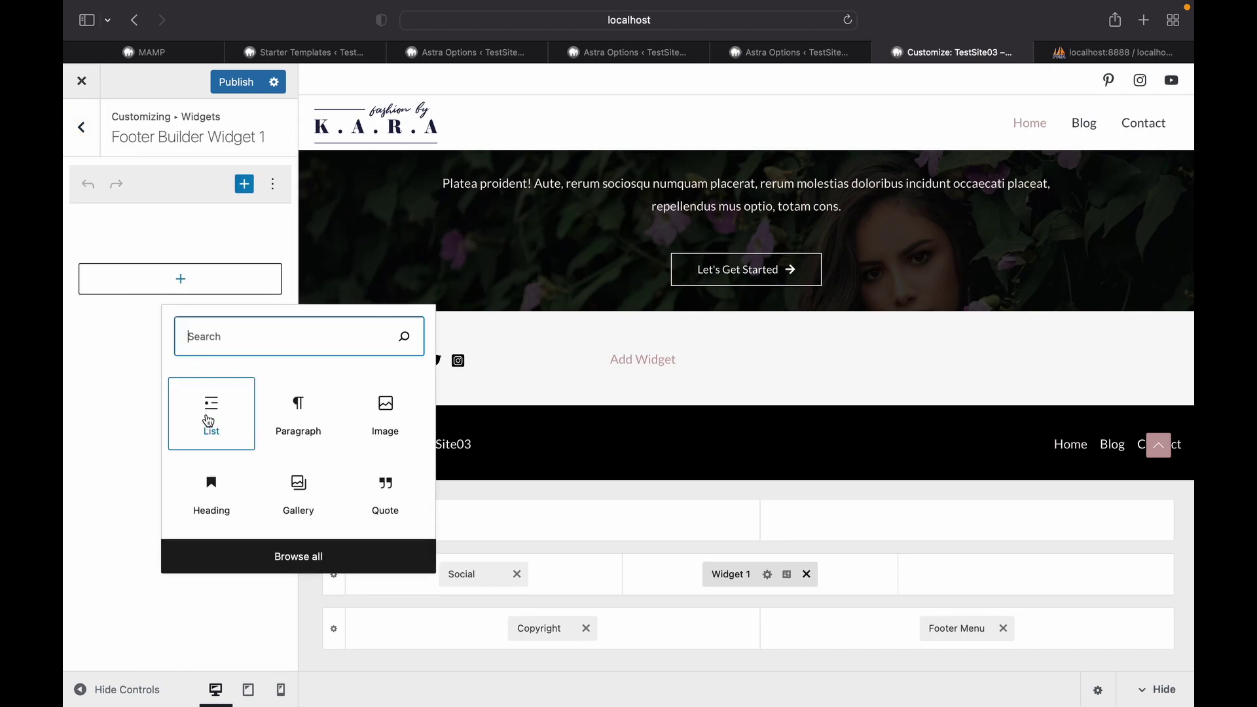
pyautogui.click(210, 413)
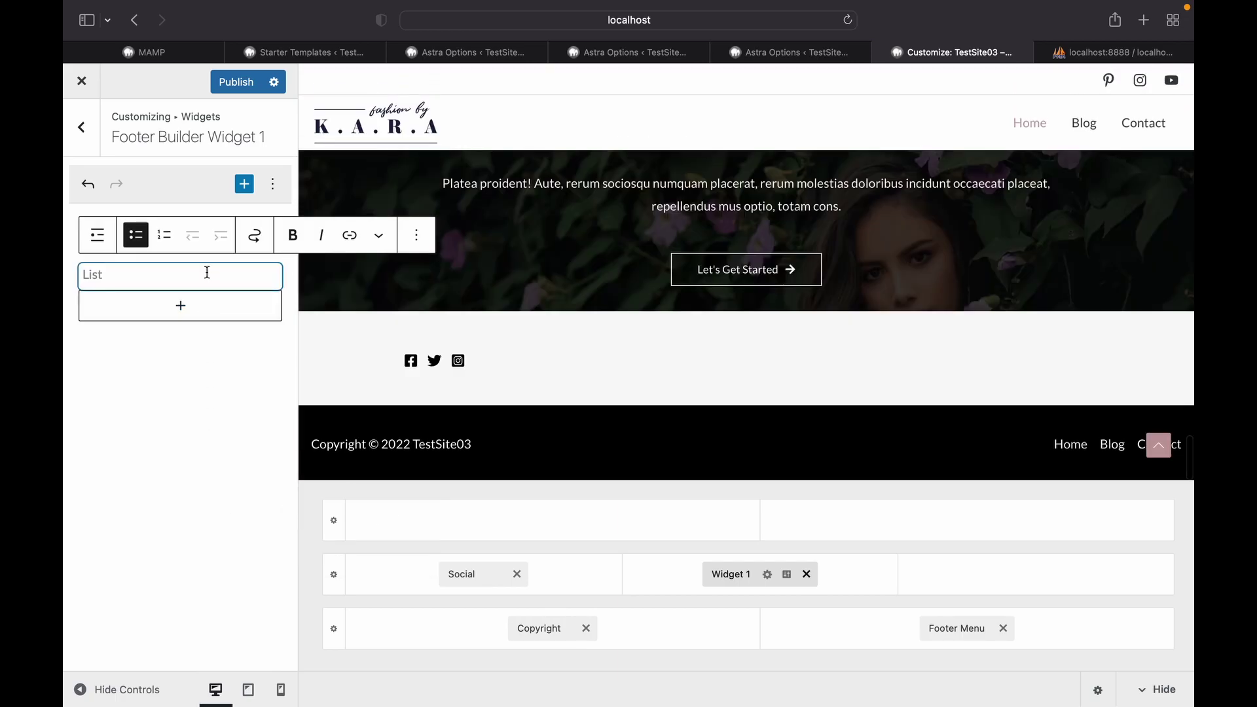
pyautogui.write('Accesr')
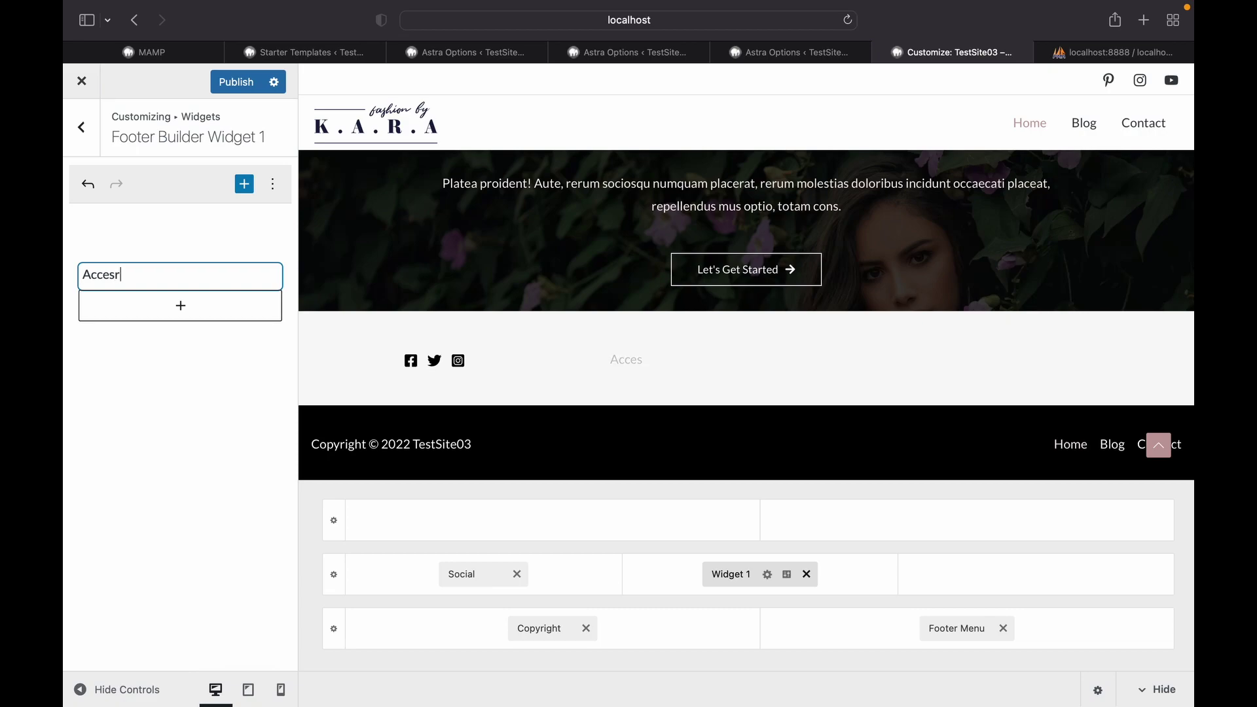
pyautogui.write('ories')
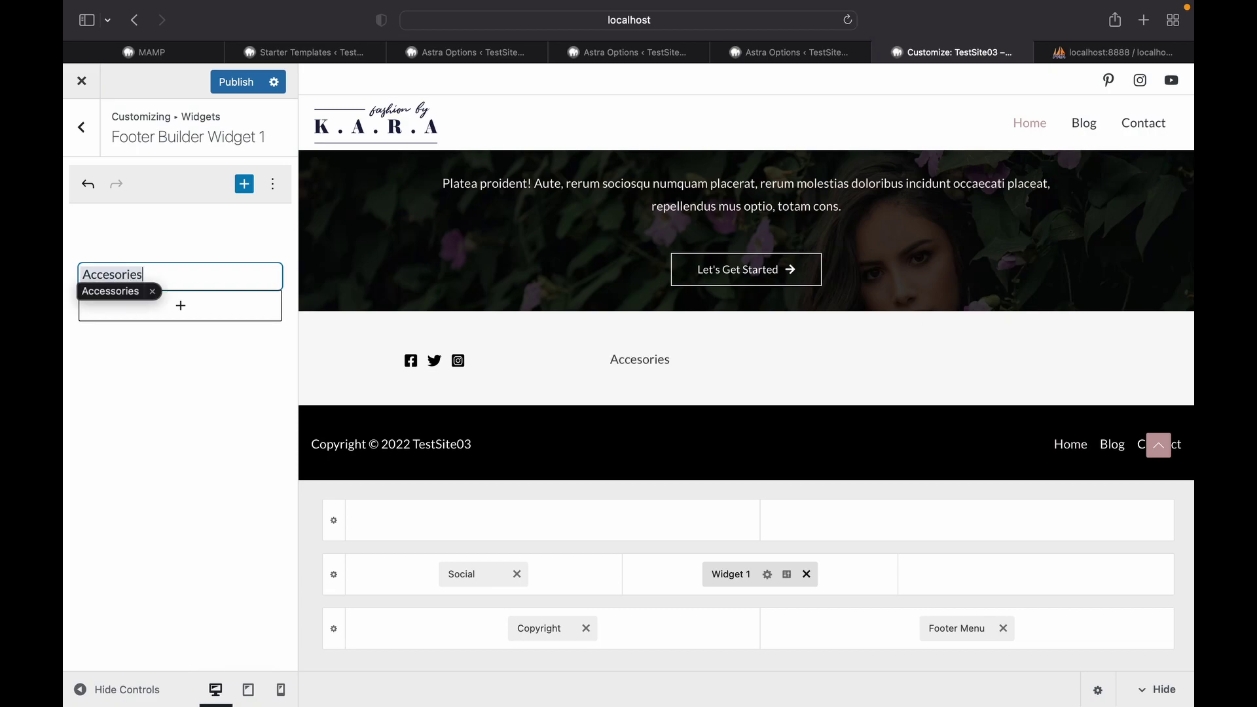
pyautogui.press('Return')
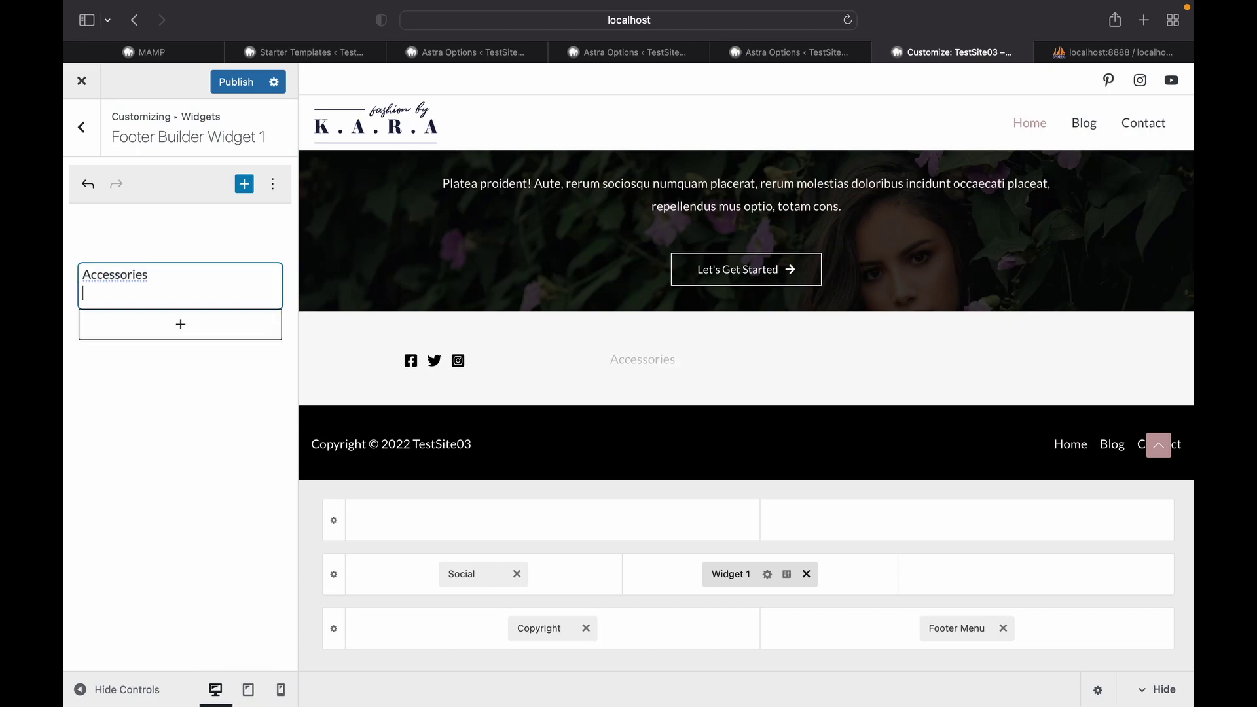
pyautogui.write('Make u')
pyautogui.write('p')
pyautogui.press('Return')
pyautogui.write('Dresses')
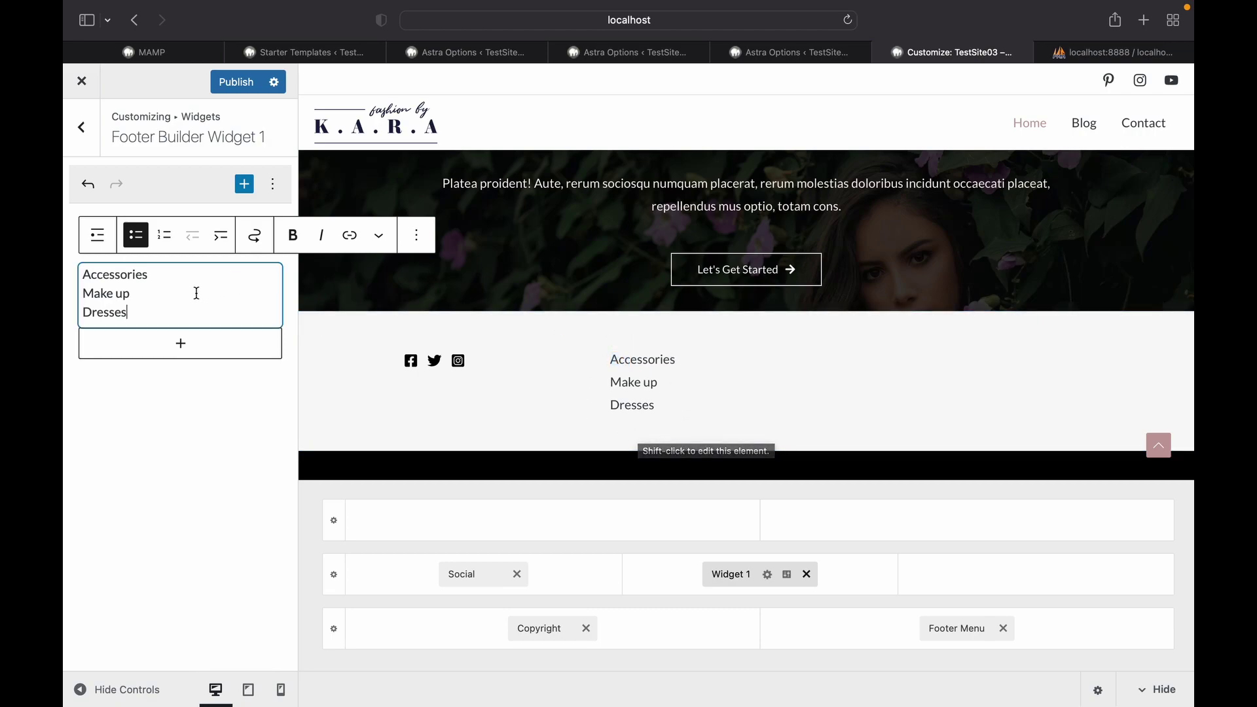
pyautogui.click(345, 238)
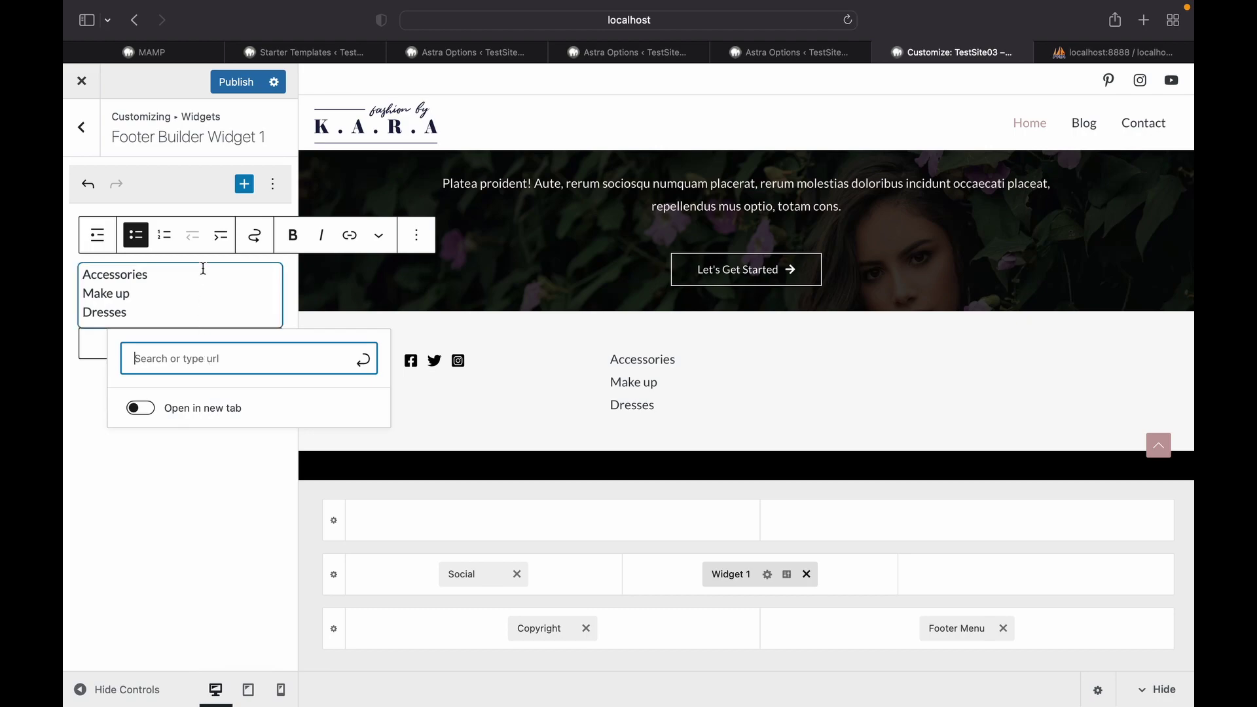
pyautogui.click(241, 81)
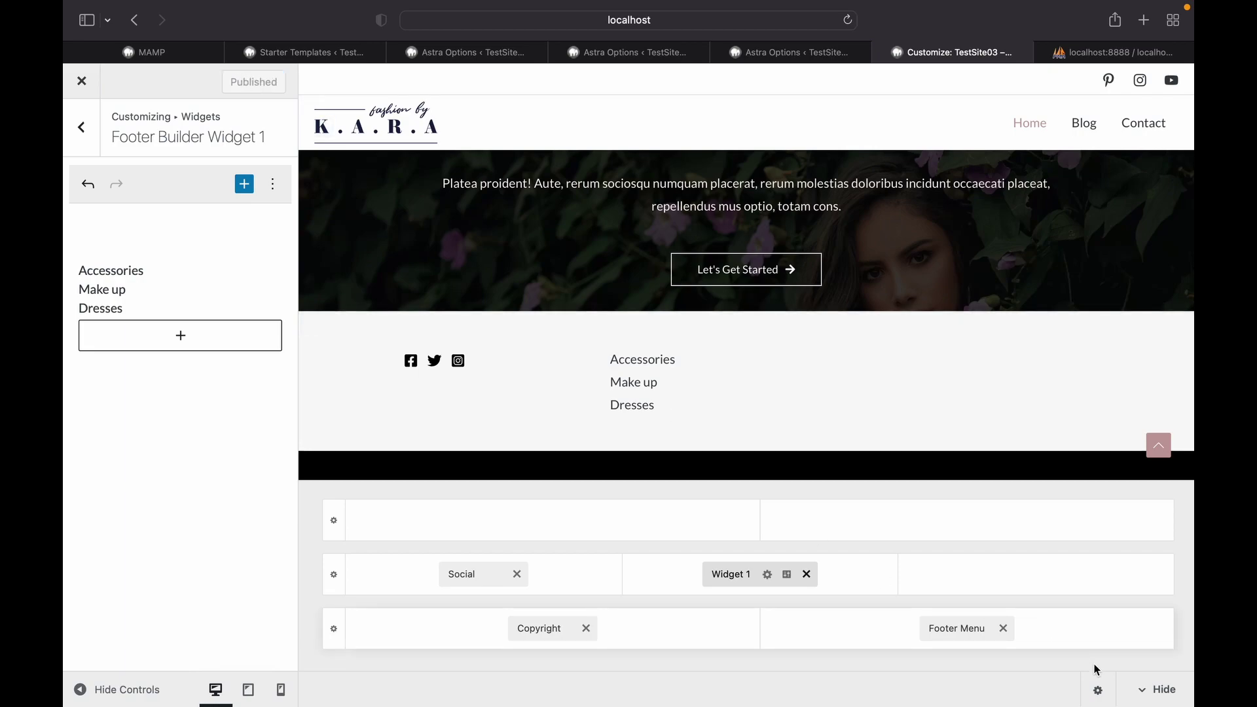
pyautogui.click(958, 567)
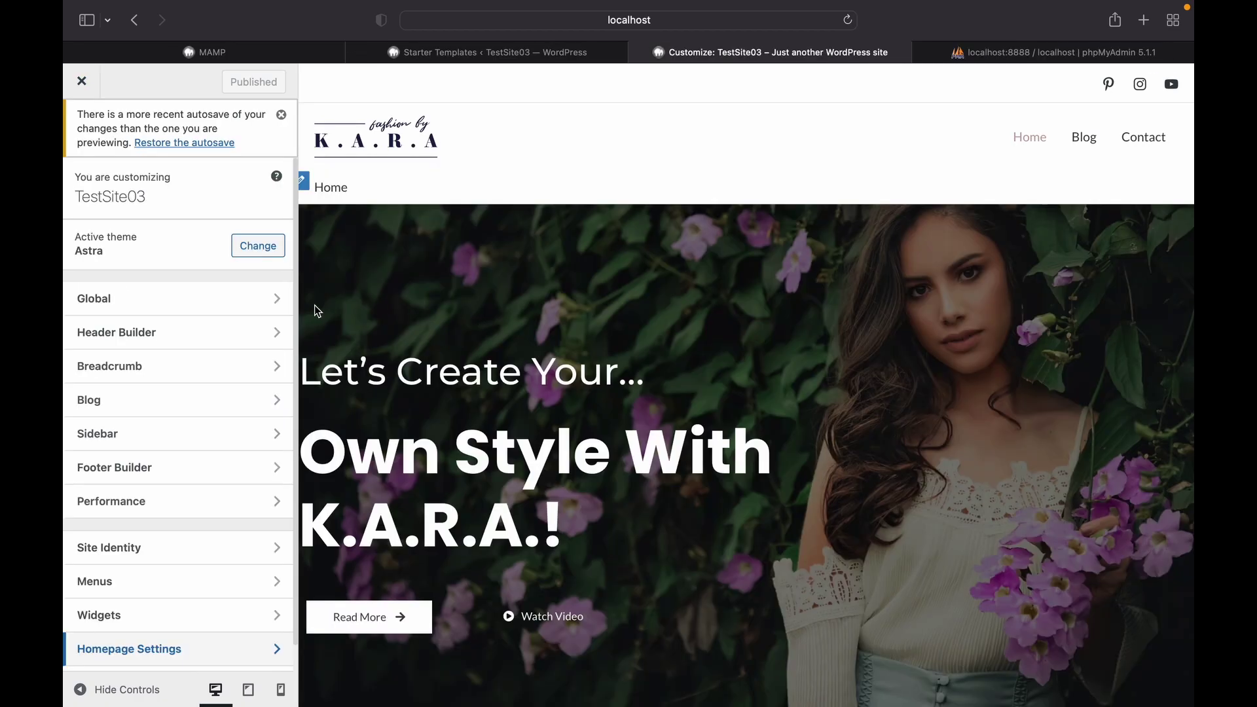
# - Turn on Stick Above and Stick Primary Header in the Sticky Header settings
pyautogui.click(279, 333)
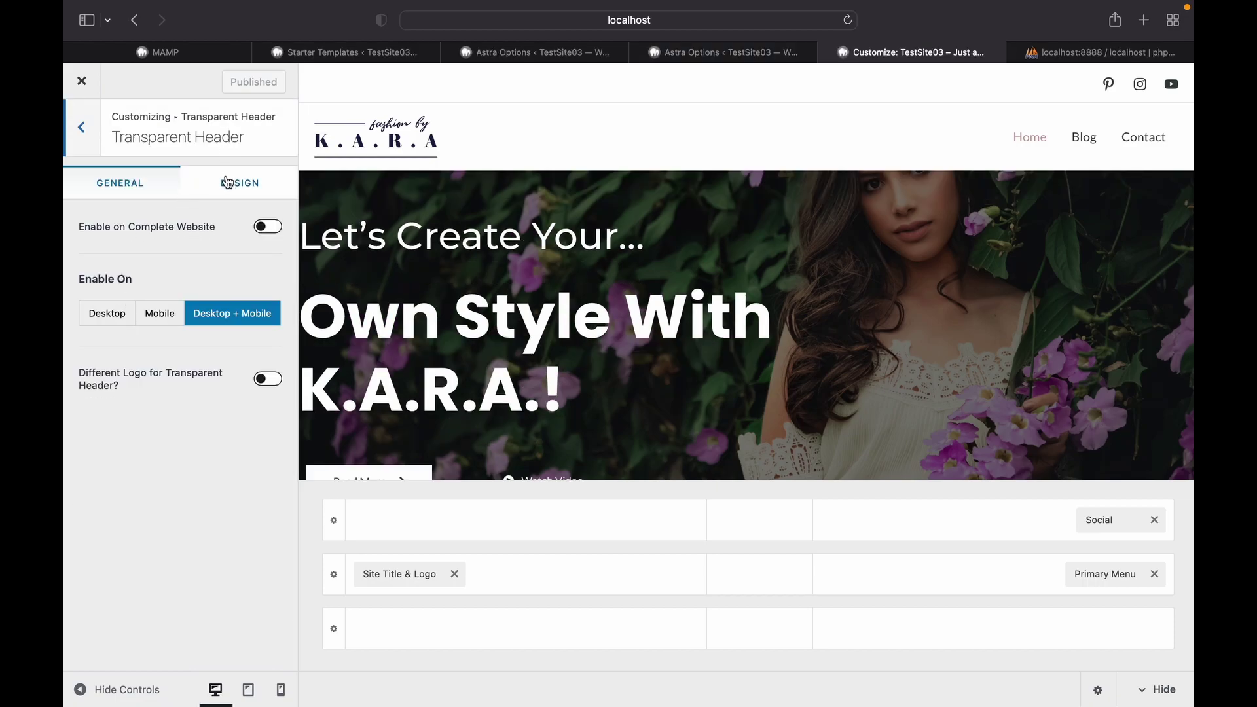
pyautogui.press('Escape')
pyautogui.click(166, 441)
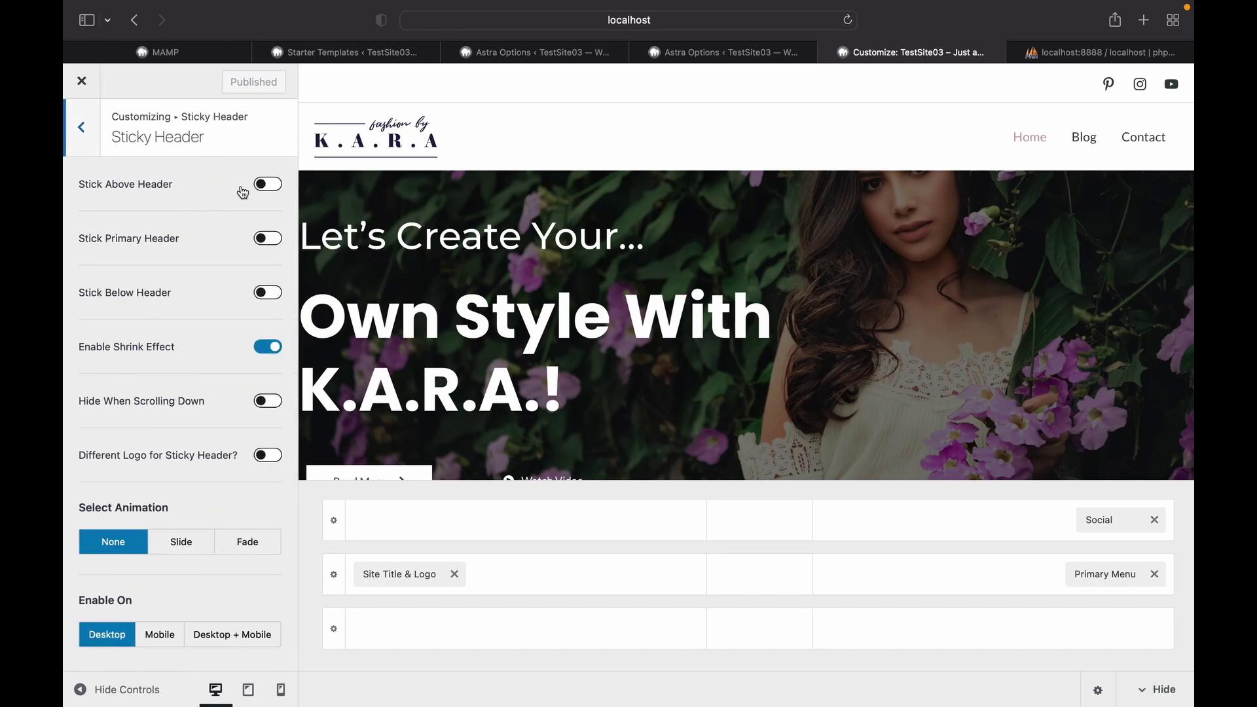
pyautogui.click(266, 186)
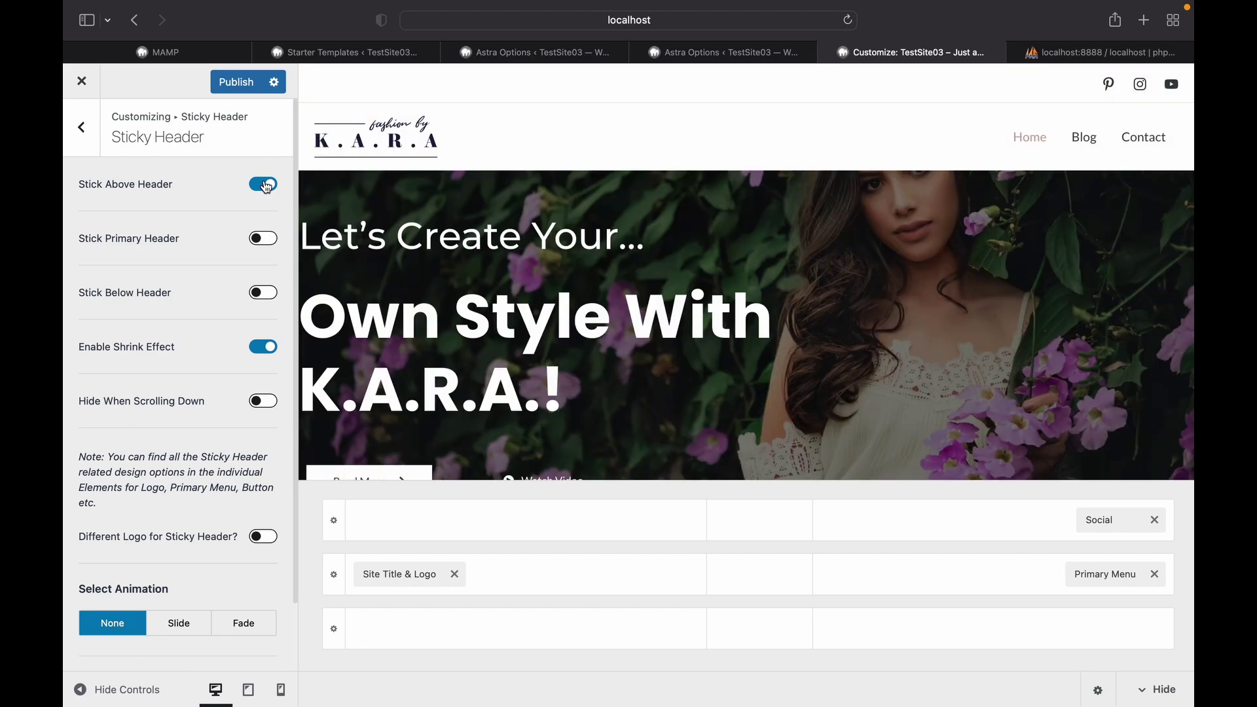
pyautogui.click(266, 238)
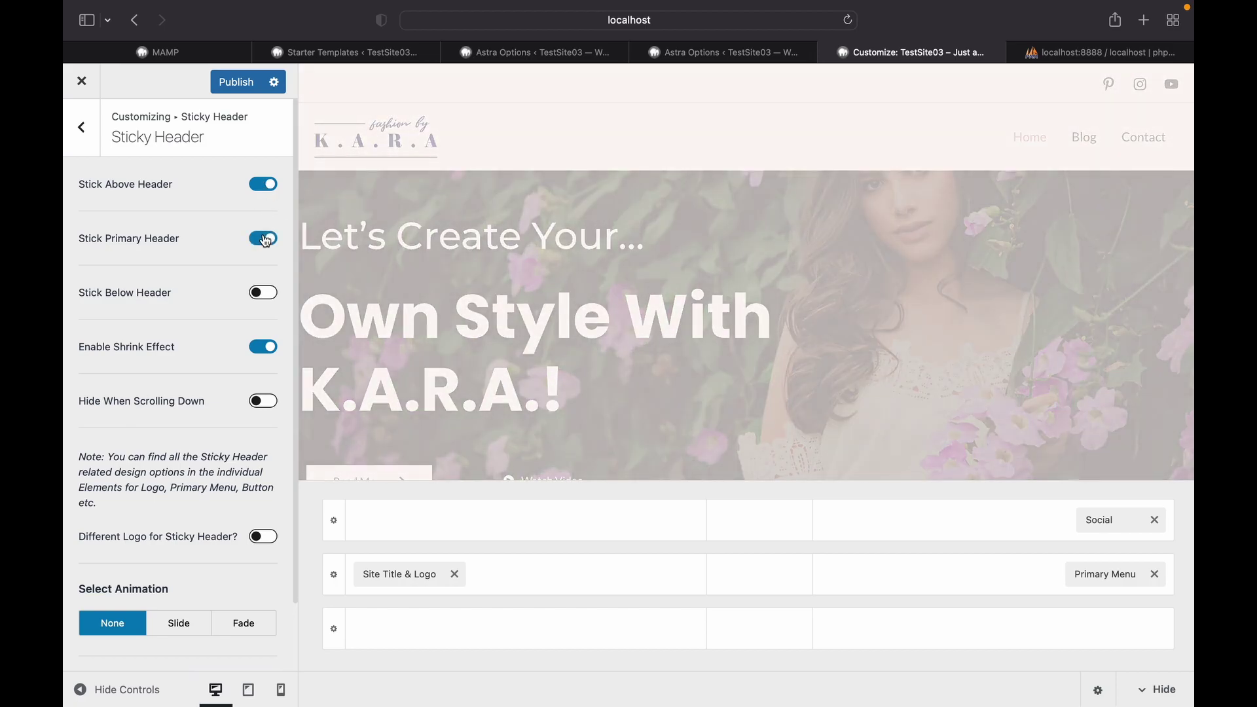
pyautogui.scroll(-2, 569, 255)
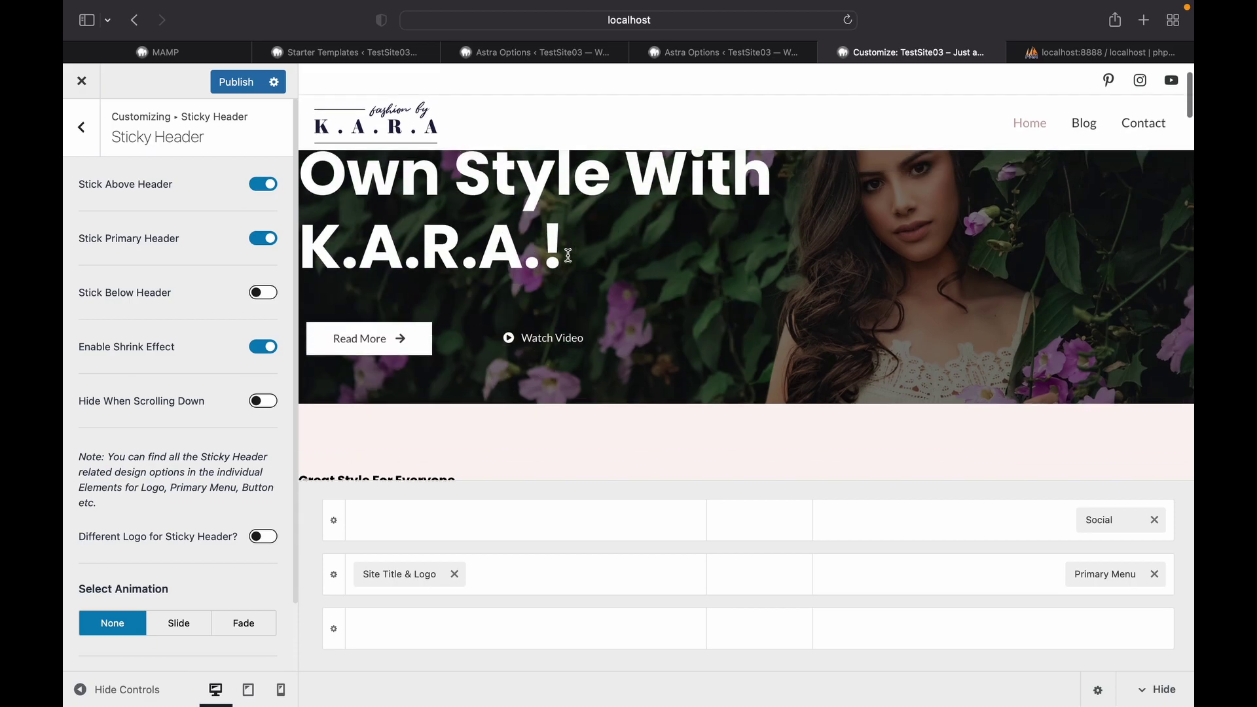
pyautogui.scroll(-2, 568, 255)
pyautogui.scroll(-2, 567, 255)
pyautogui.scroll(-2, 568, 255)
pyautogui.scroll(-1, 569, 255)
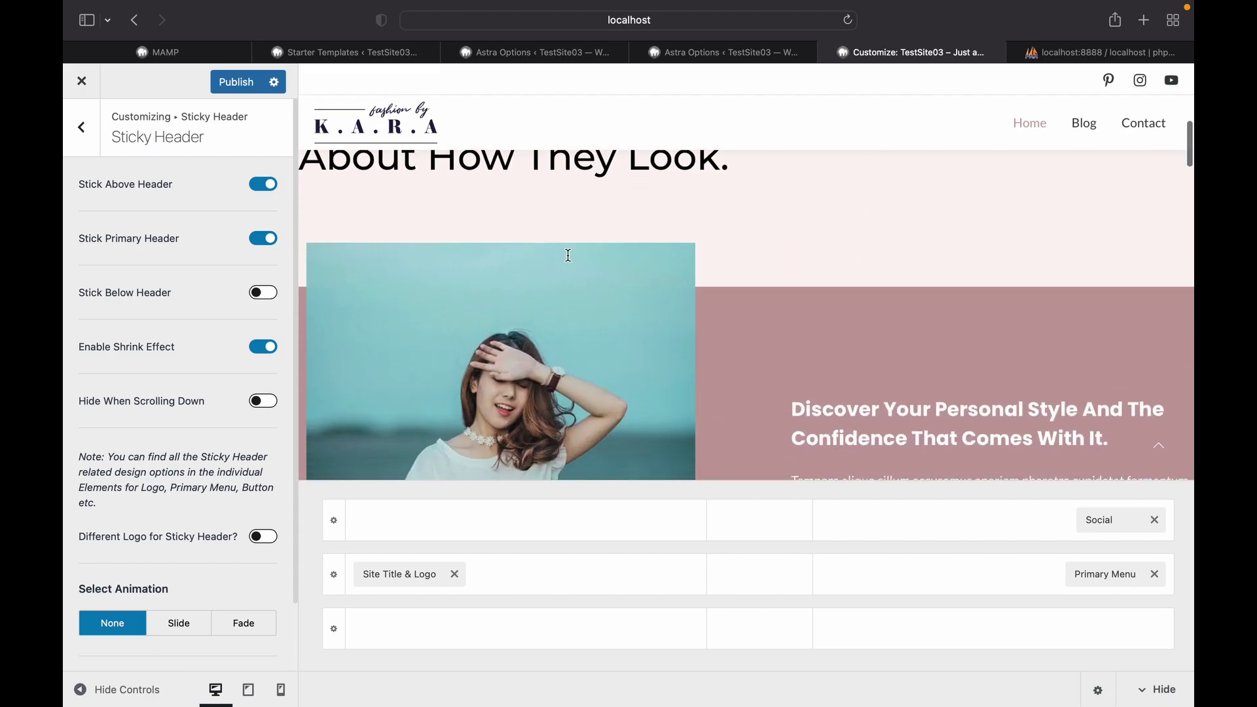
pyautogui.scroll(-1, 569, 255)
pyautogui.scroll(-1, 568, 255)
pyautogui.scroll(-2, 568, 255)
pyautogui.scroll(-1, 568, 254)
pyautogui.scroll(-3, 568, 254)
pyautogui.scroll(-1, 567, 261)
pyautogui.scroll(-2, 567, 260)
pyautogui.scroll(-2, 567, 260)
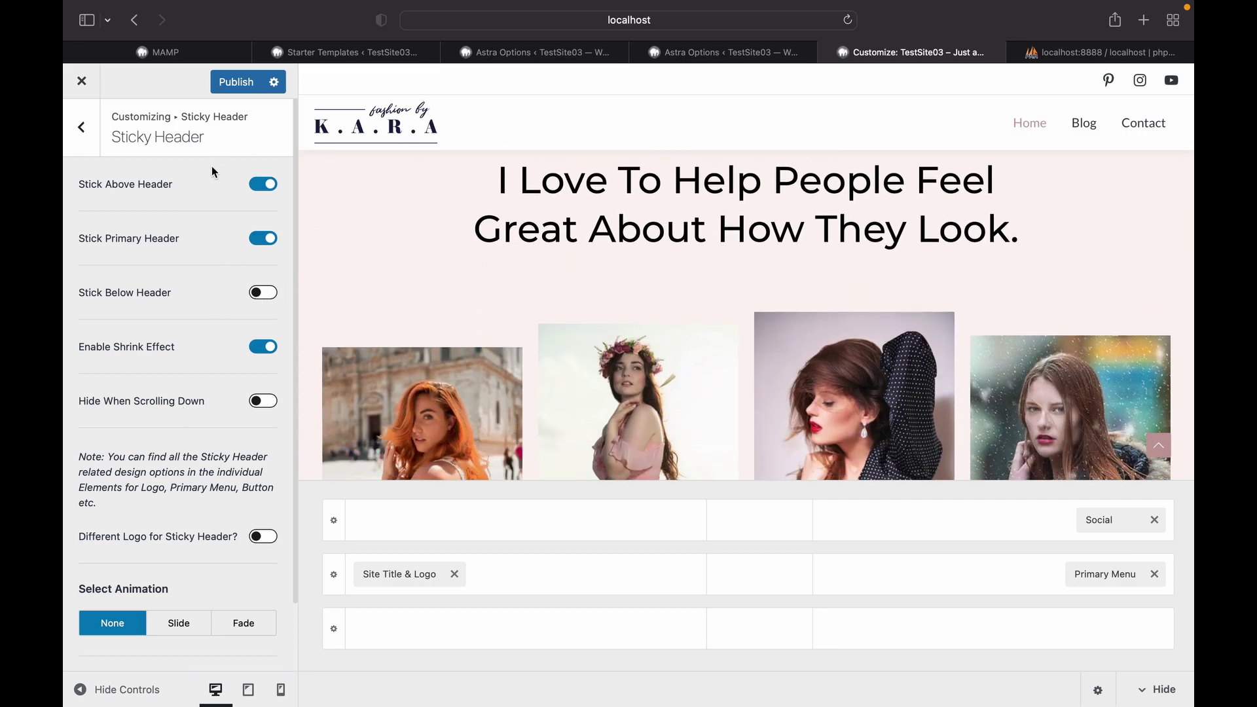
pyautogui.scroll(-2, 208, 312)
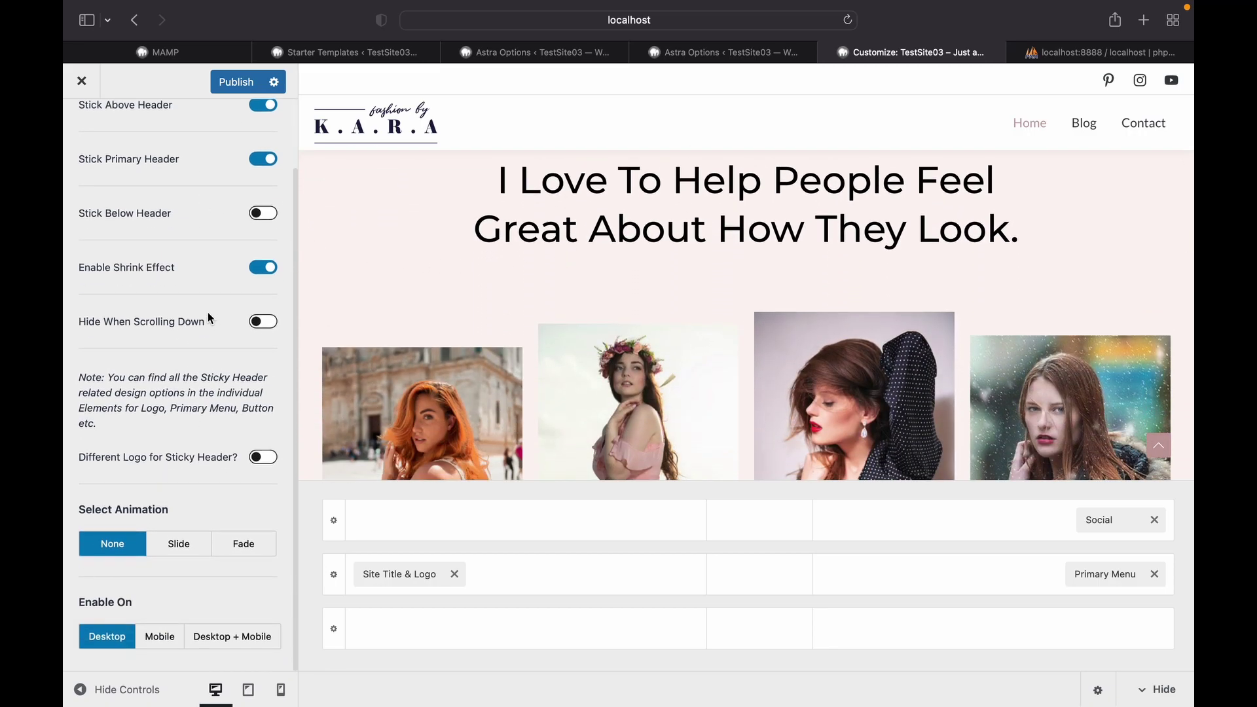
# - Set the sticky animation to Slide, enable it on Desktop + Mobile, and publish
pyautogui.click(169, 551)
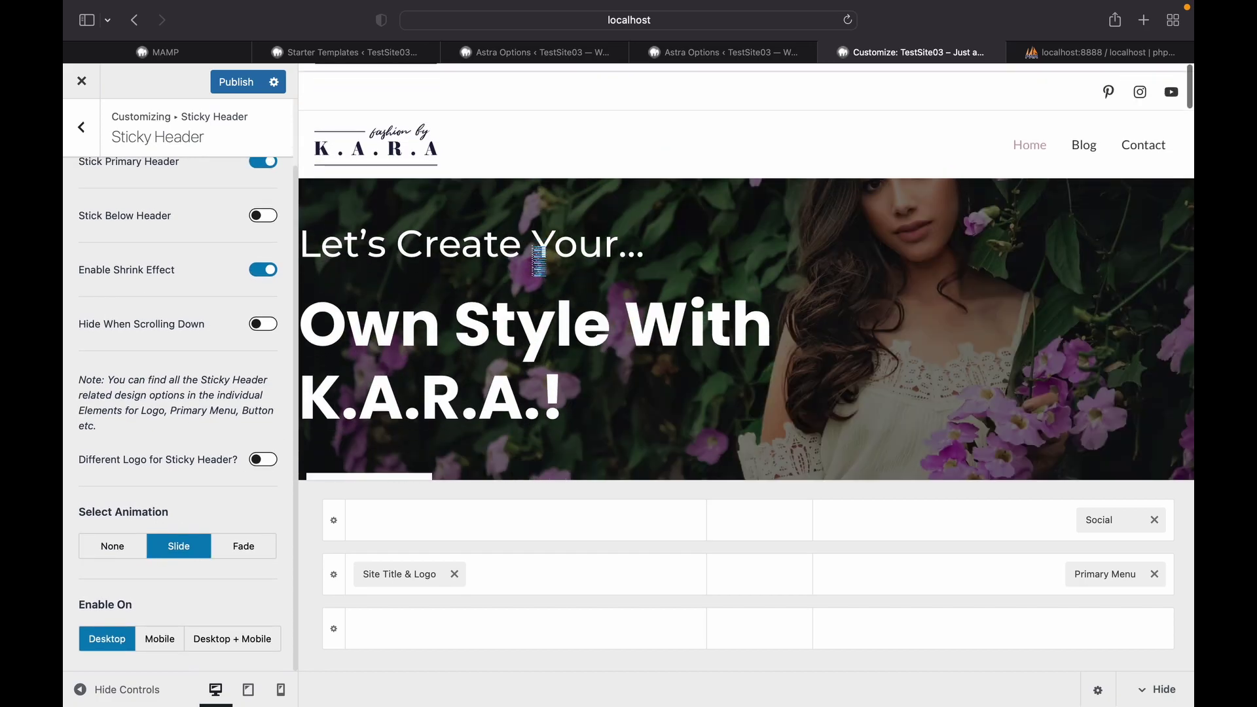
pyautogui.scroll(-1, 539, 260)
pyautogui.scroll(-2, 539, 261)
pyautogui.scroll(-3, 538, 260)
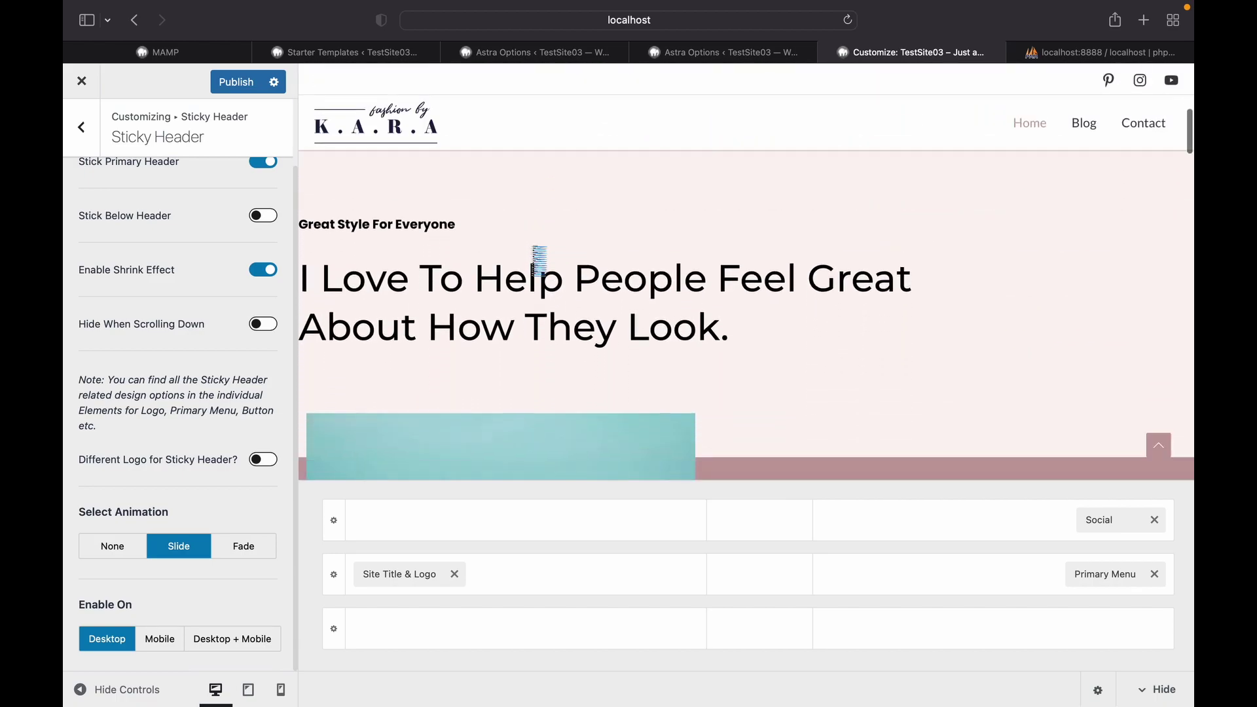
pyautogui.scroll(-1, 538, 260)
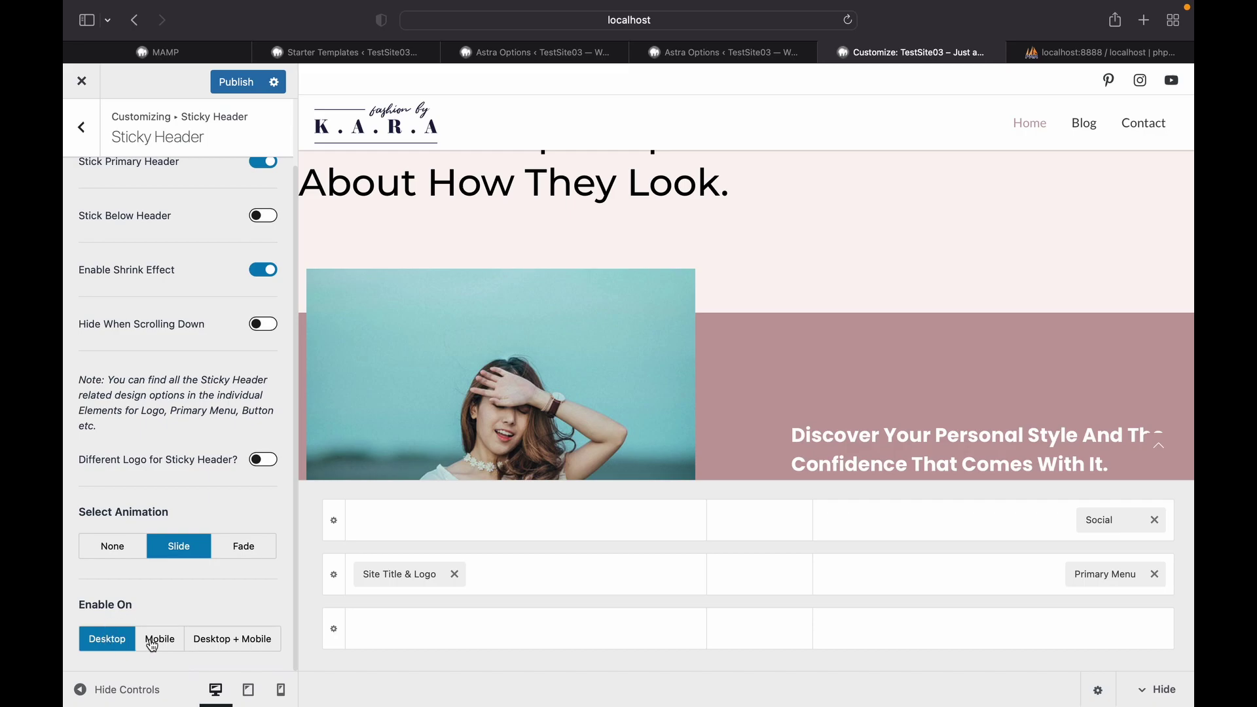
pyautogui.click(216, 643)
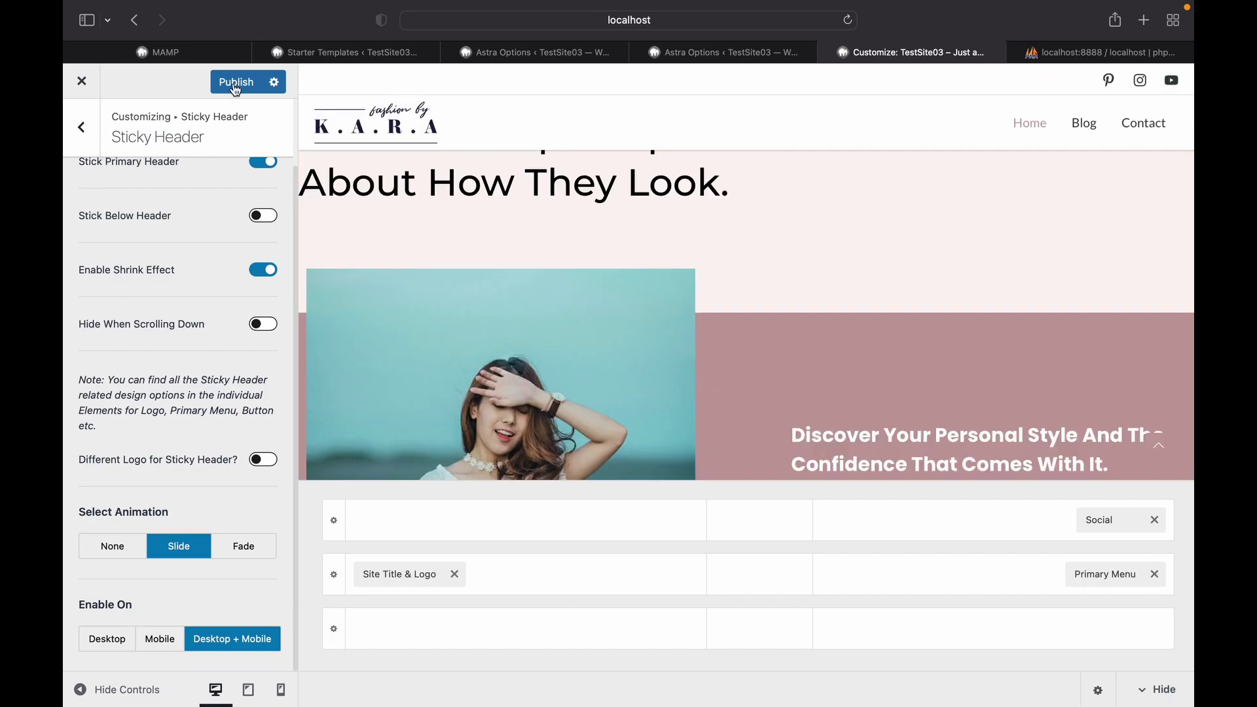
pyautogui.click(249, 77)
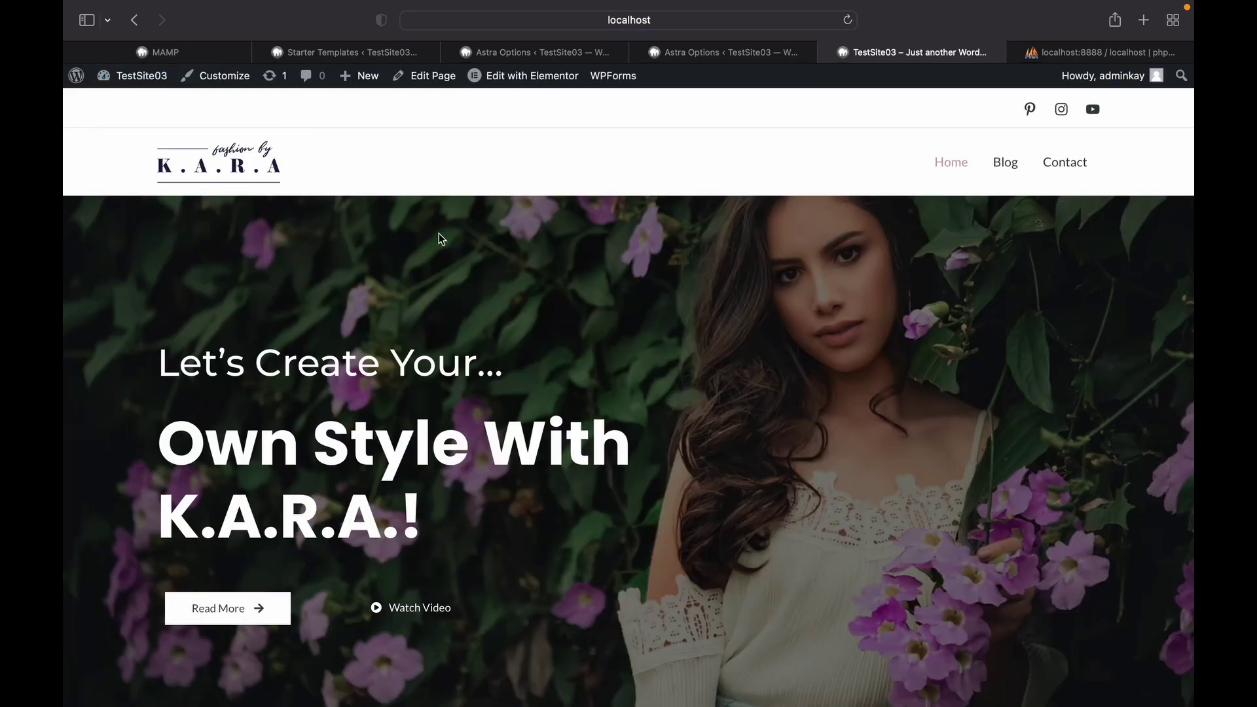
pyautogui.scroll(-1, 439, 232)
pyautogui.scroll(-3, 439, 232)
pyautogui.scroll(-1, 440, 233)
pyautogui.scroll(-1, 439, 232)
pyautogui.scroll(-1, 439, 232)
pyautogui.scroll(-2, 439, 232)
pyautogui.scroll(-2, 440, 233)
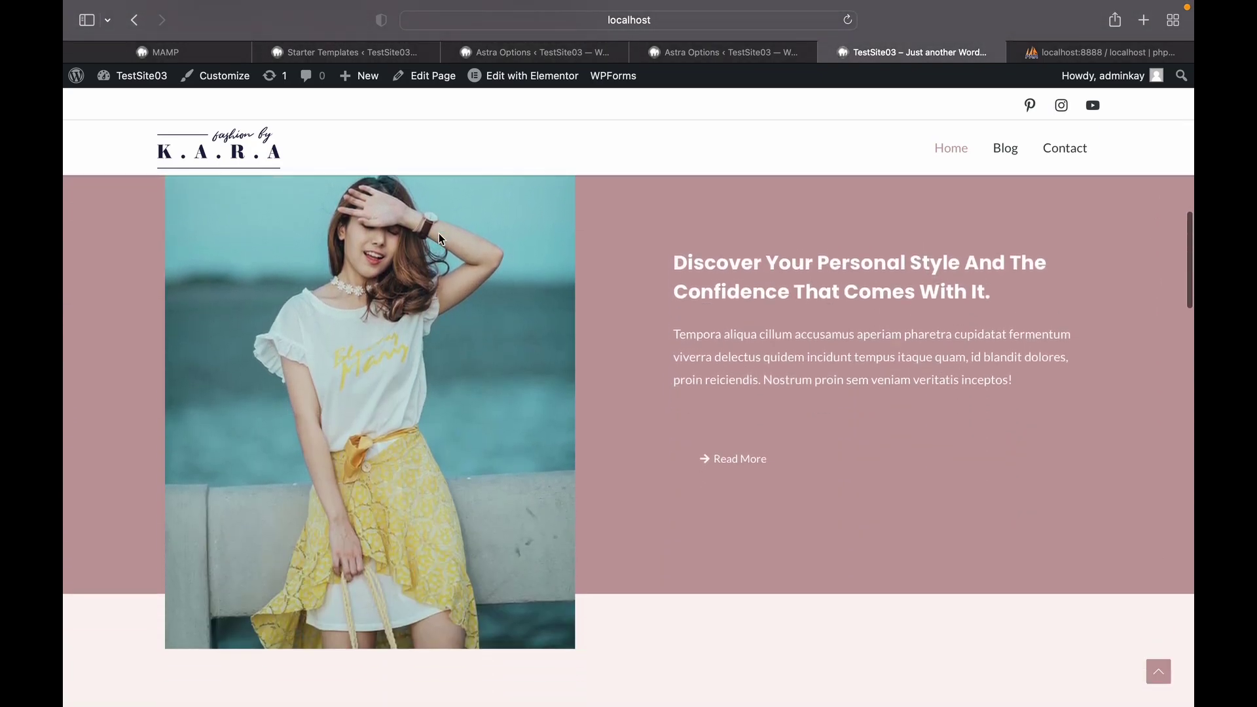
pyautogui.scroll(-2, 439, 232)
pyautogui.scroll(-2, 439, 232)
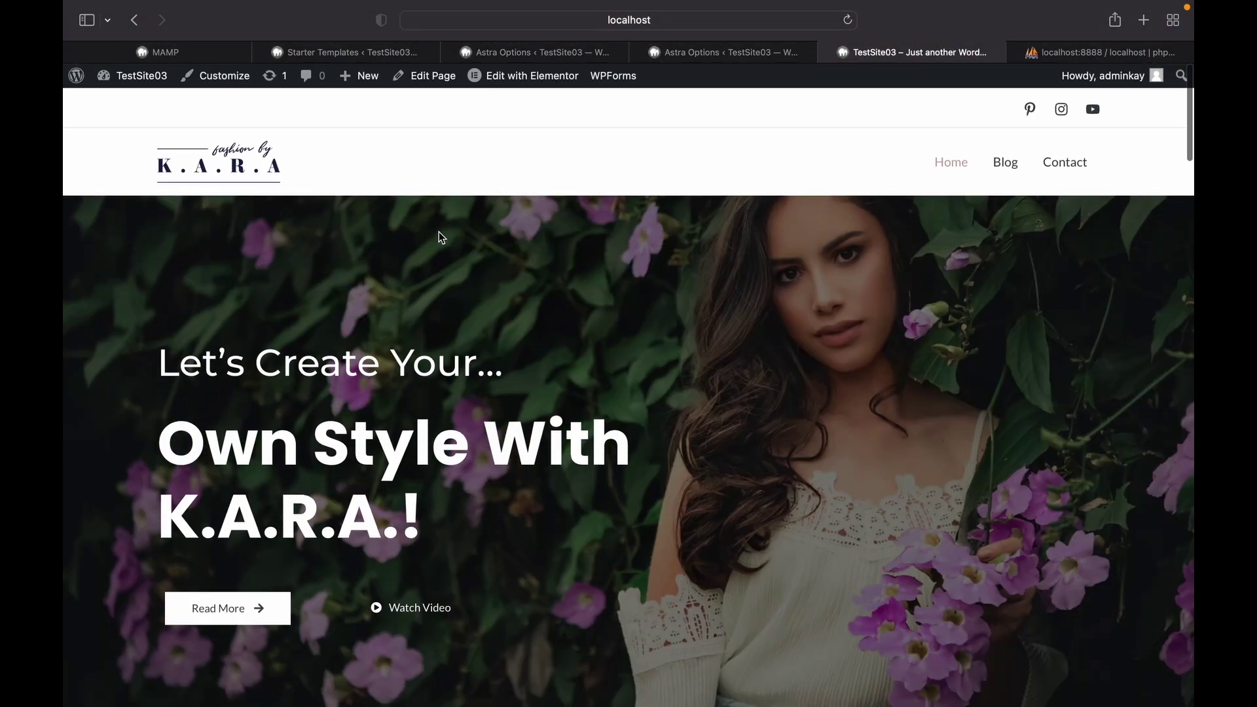
# - Return to the TestSite03 live homepage and launch Customize from the admin bar
pyautogui.click(708, 56)
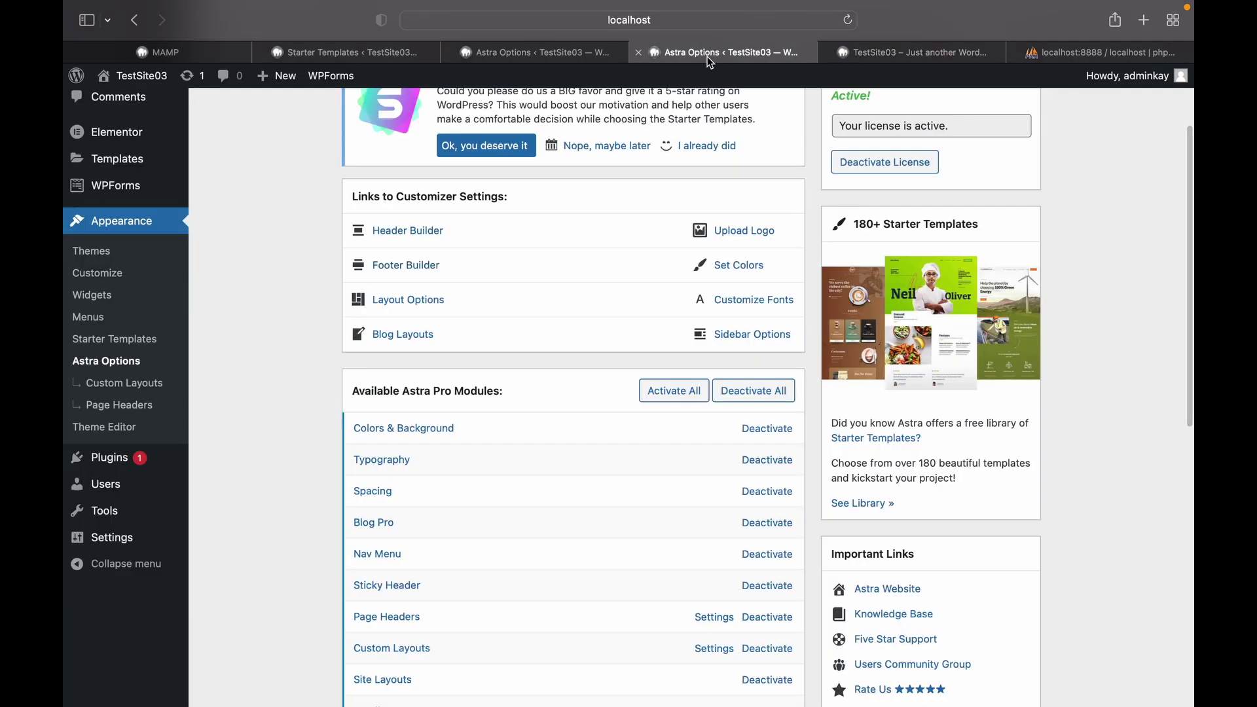
pyautogui.click(850, 54)
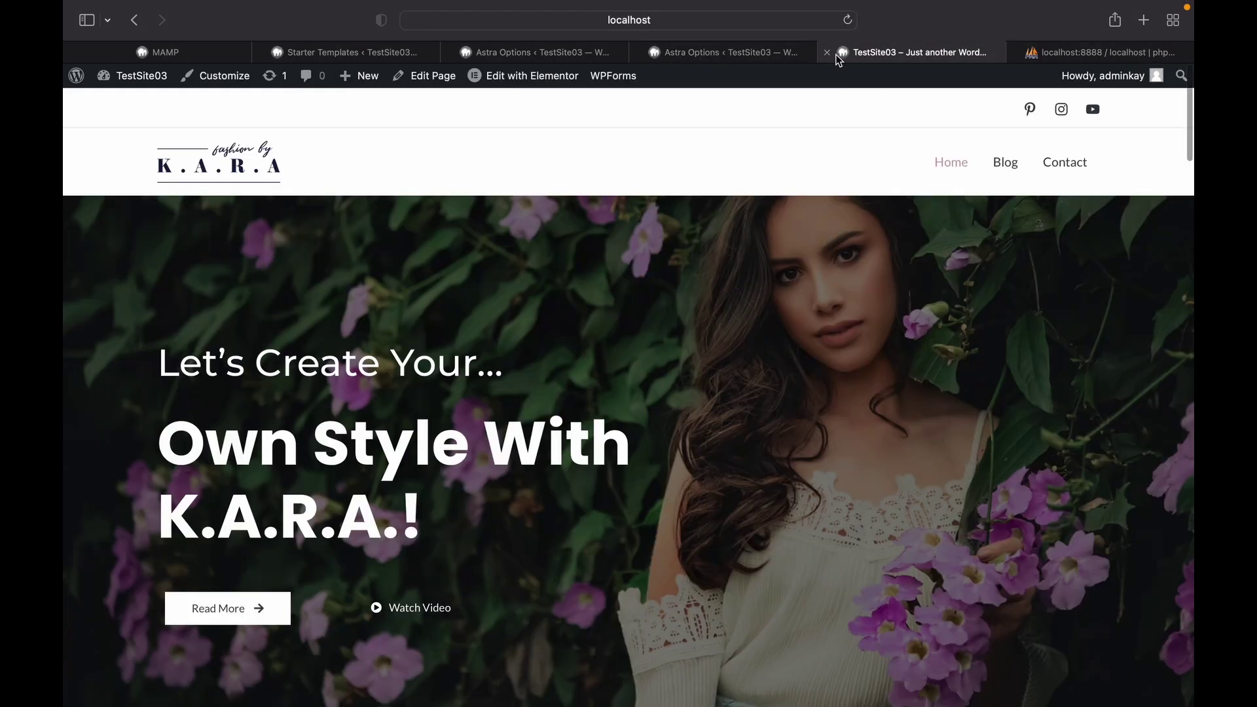
pyautogui.click(204, 84)
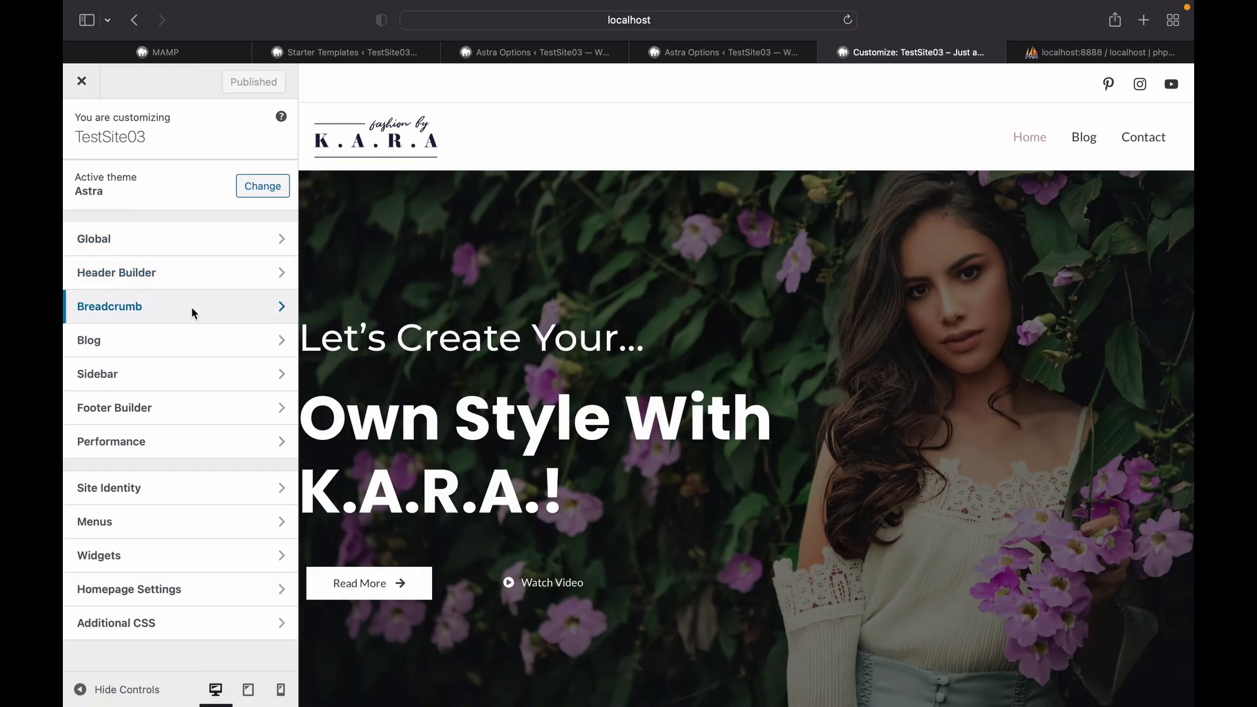
# - Set the breadcrumb Header Position to After
pyautogui.click(193, 313)
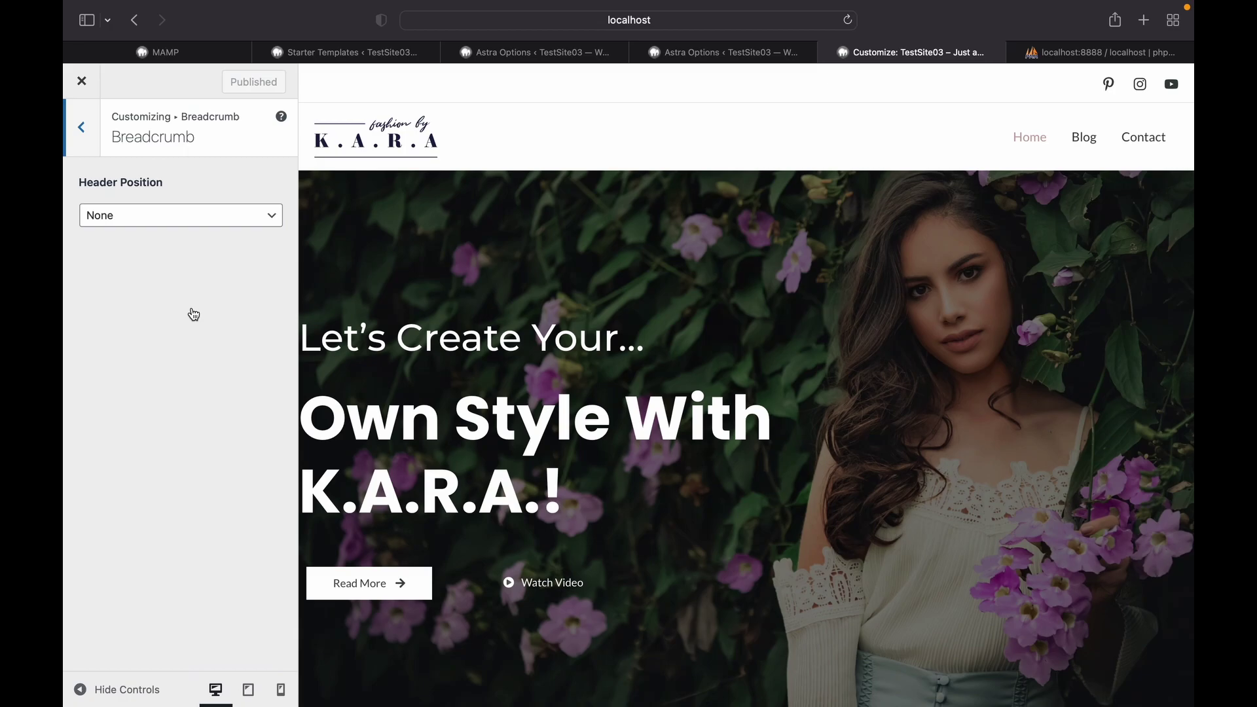
pyautogui.click(257, 216)
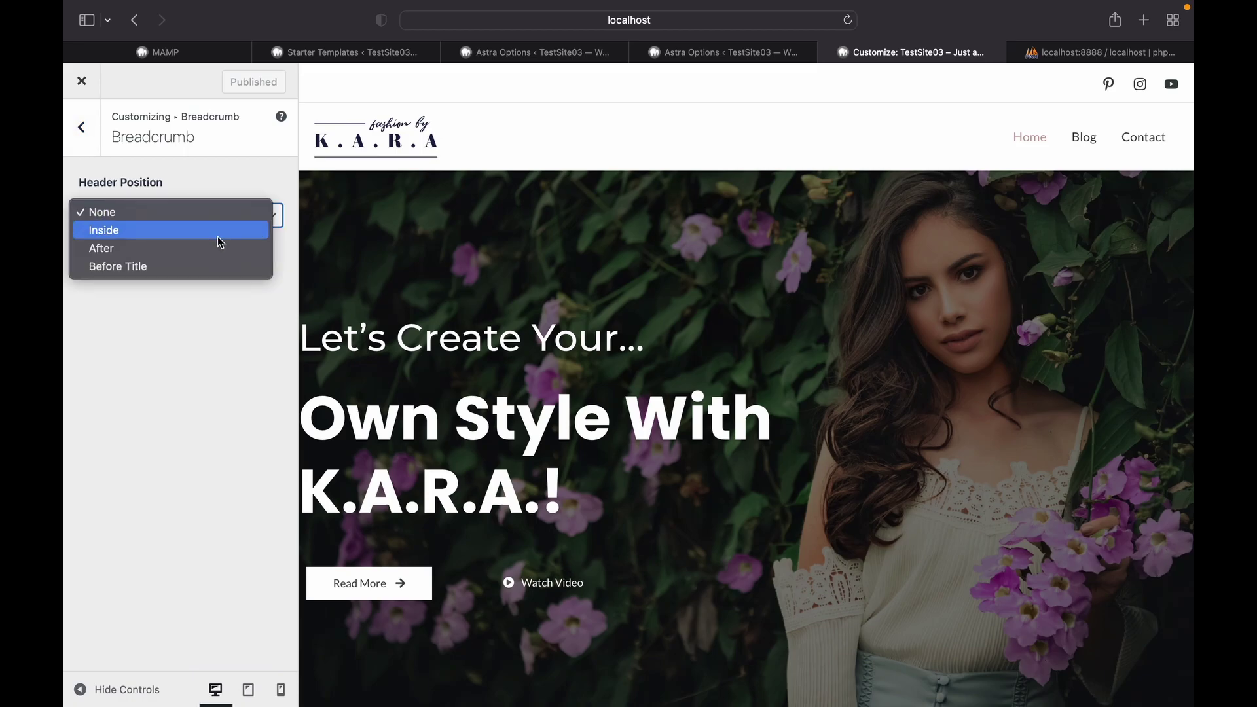
pyautogui.click(204, 254)
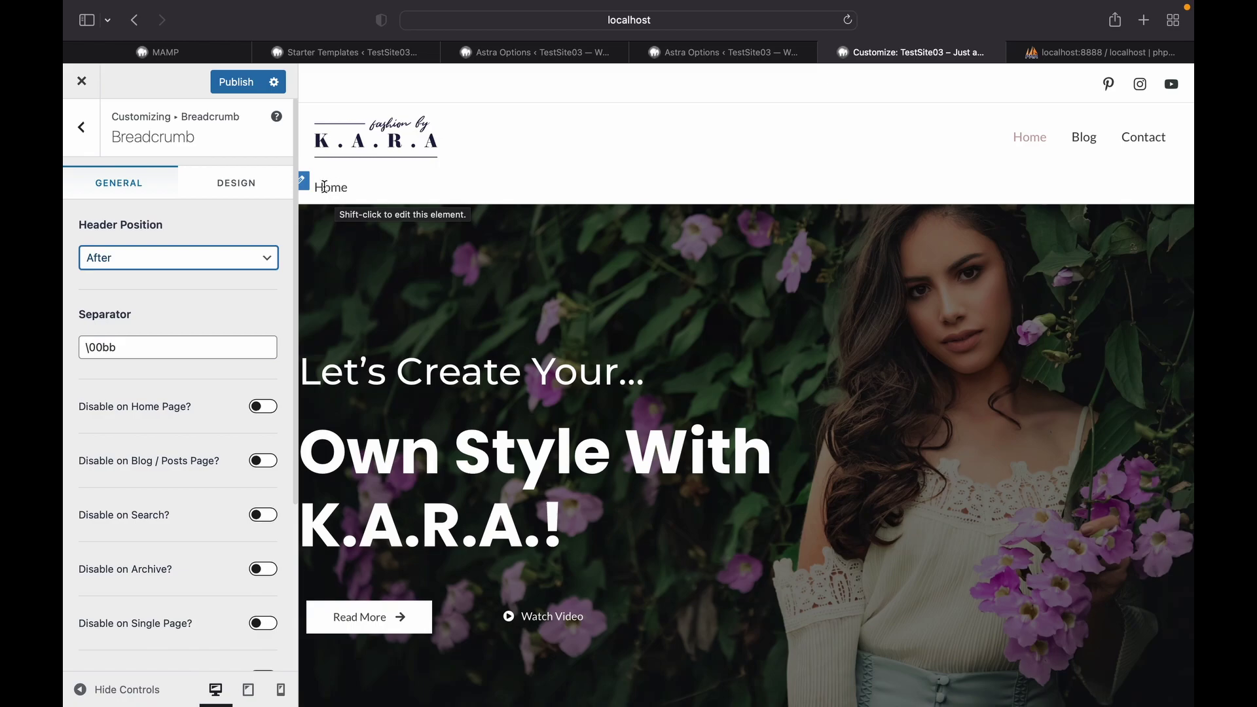
# - Preview the Home » Blog and Home » Contact trails, then publish the breadcrumb settings
pyautogui.click(1084, 137)
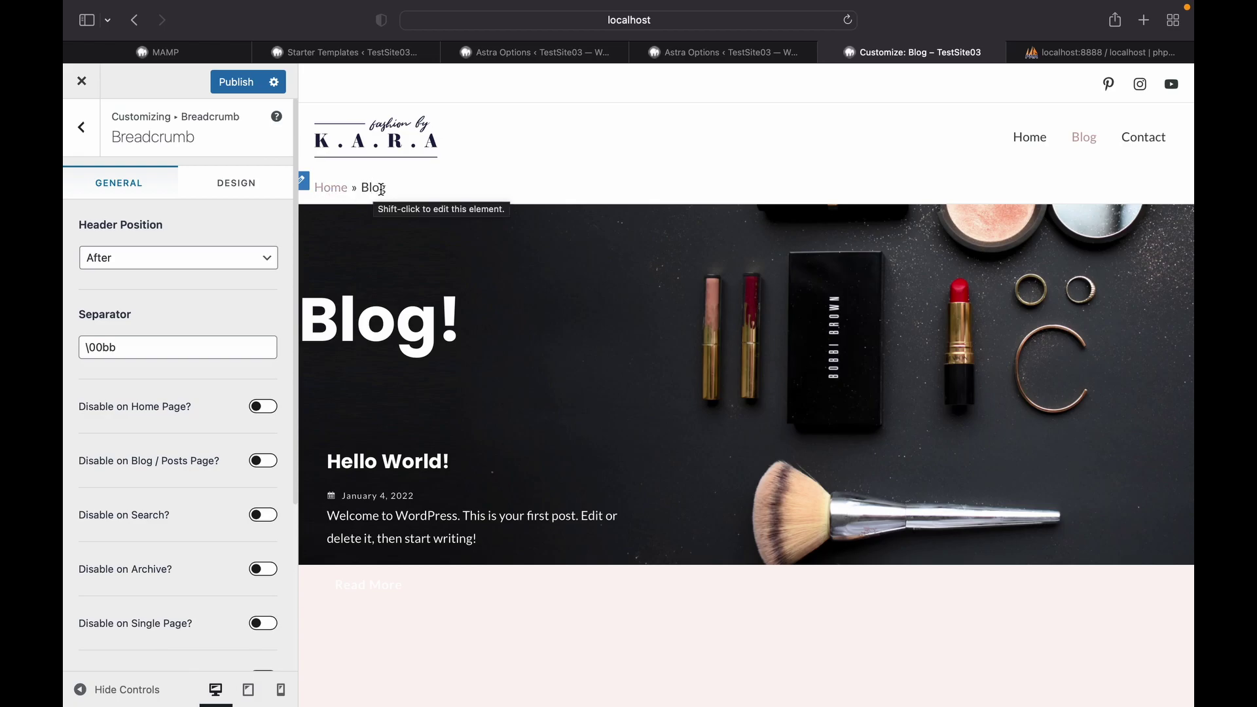
pyautogui.click(1157, 139)
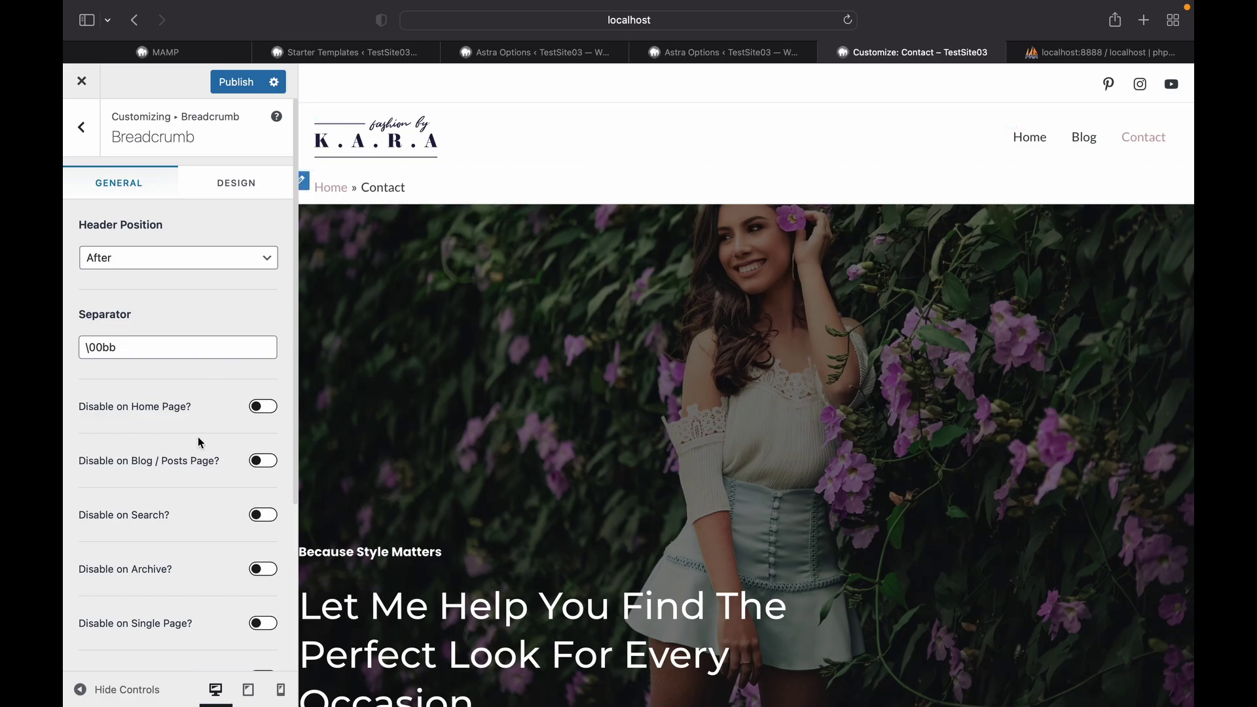
pyautogui.scroll(-1, 197, 442)
pyautogui.scroll(-1, 198, 442)
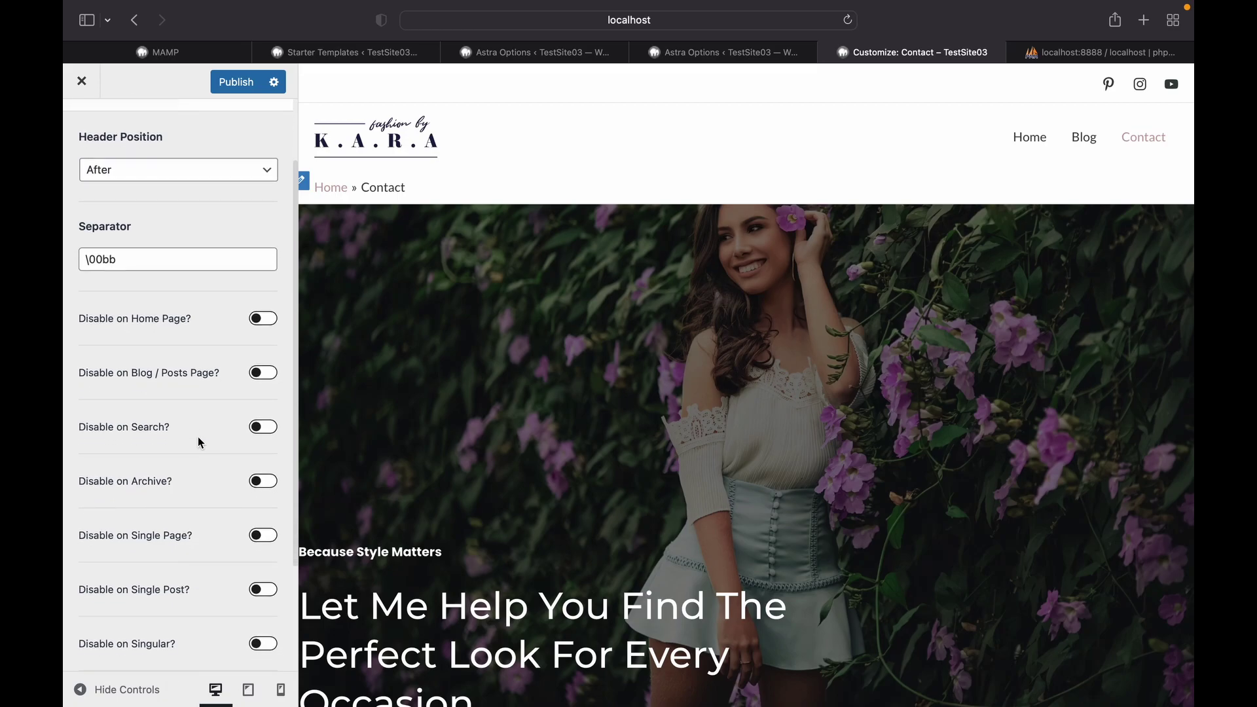
pyautogui.scroll(2, 198, 437)
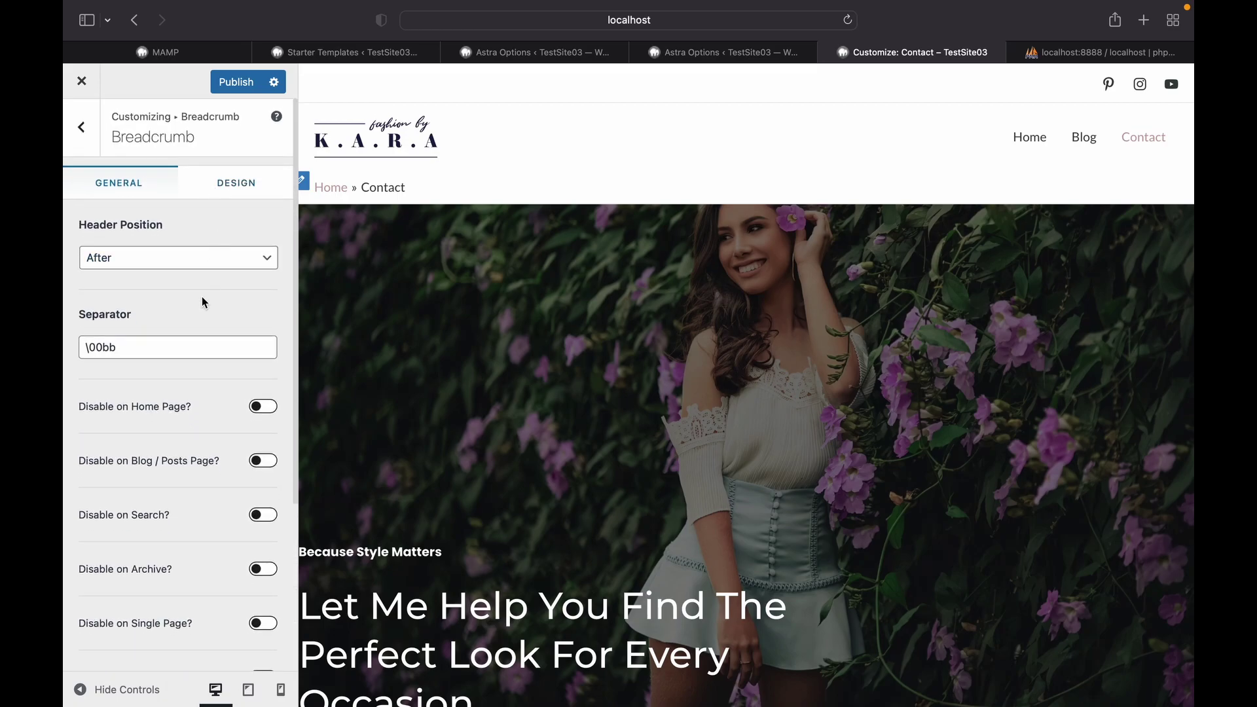
pyautogui.scroll(-1, 191, 341)
pyautogui.scroll(1, 188, 343)
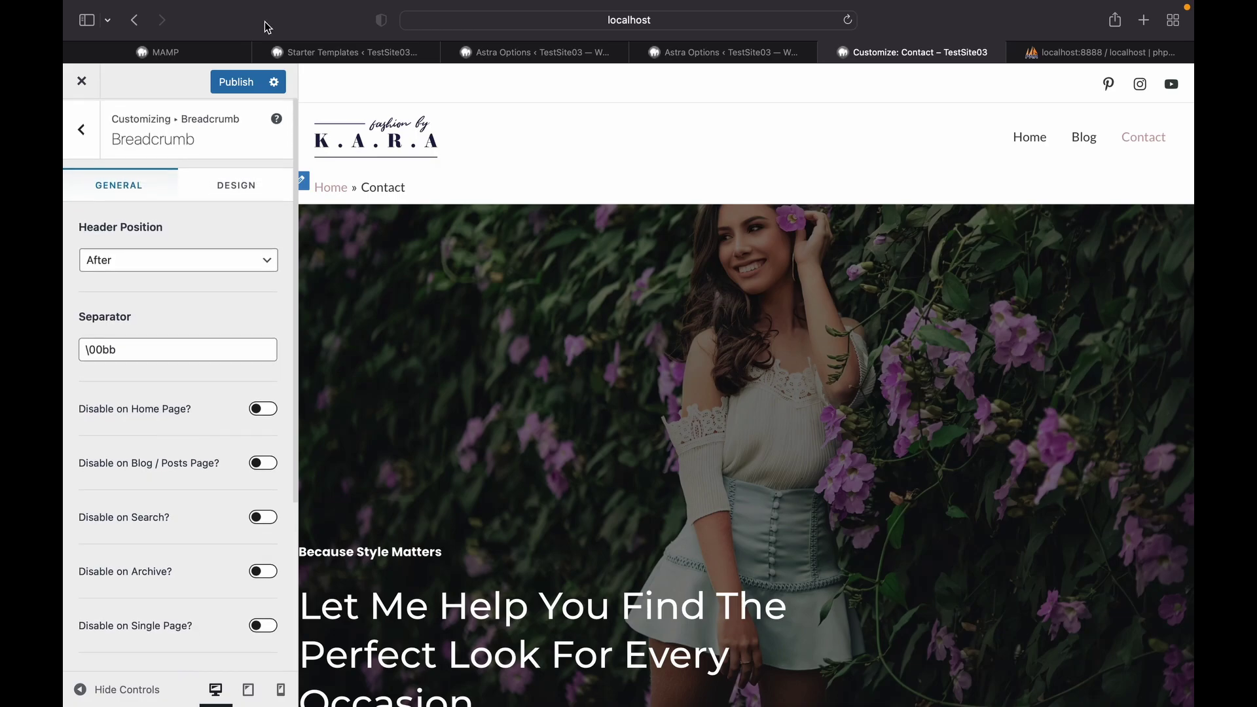
pyautogui.click(237, 83)
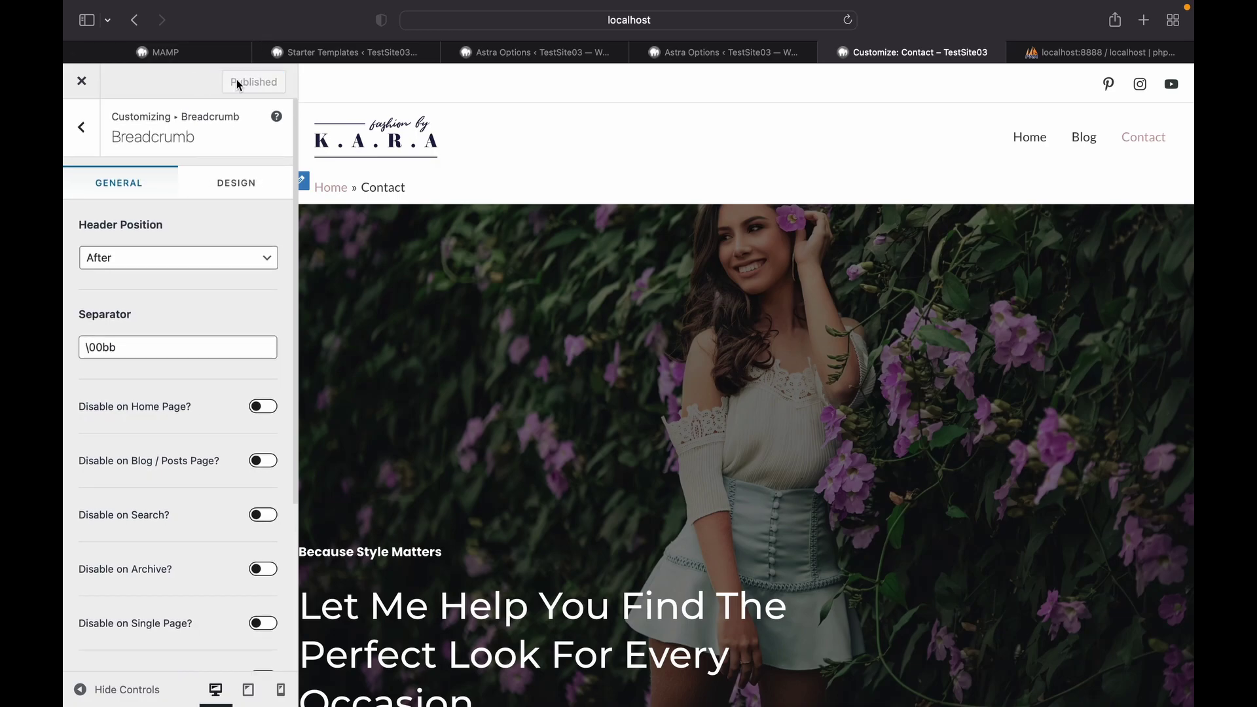
pyautogui.click(86, 127)
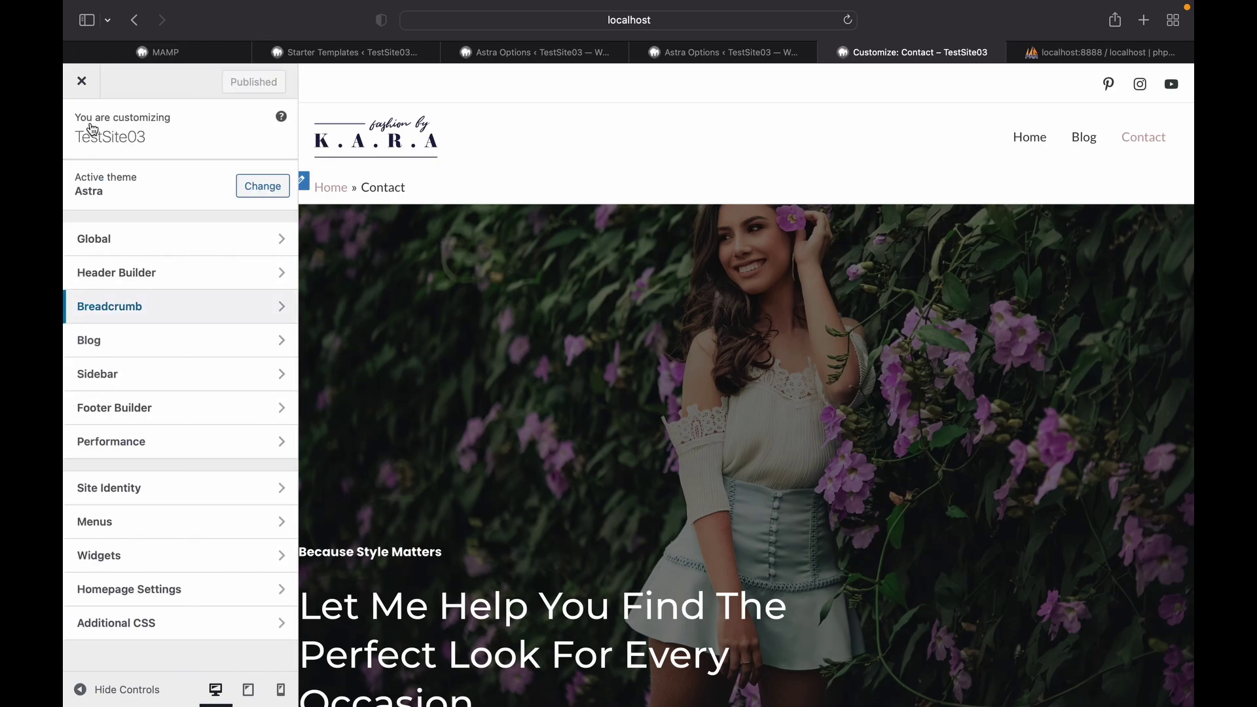
# - Review the Performance and Global > Typography settings
pyautogui.click(151, 433)
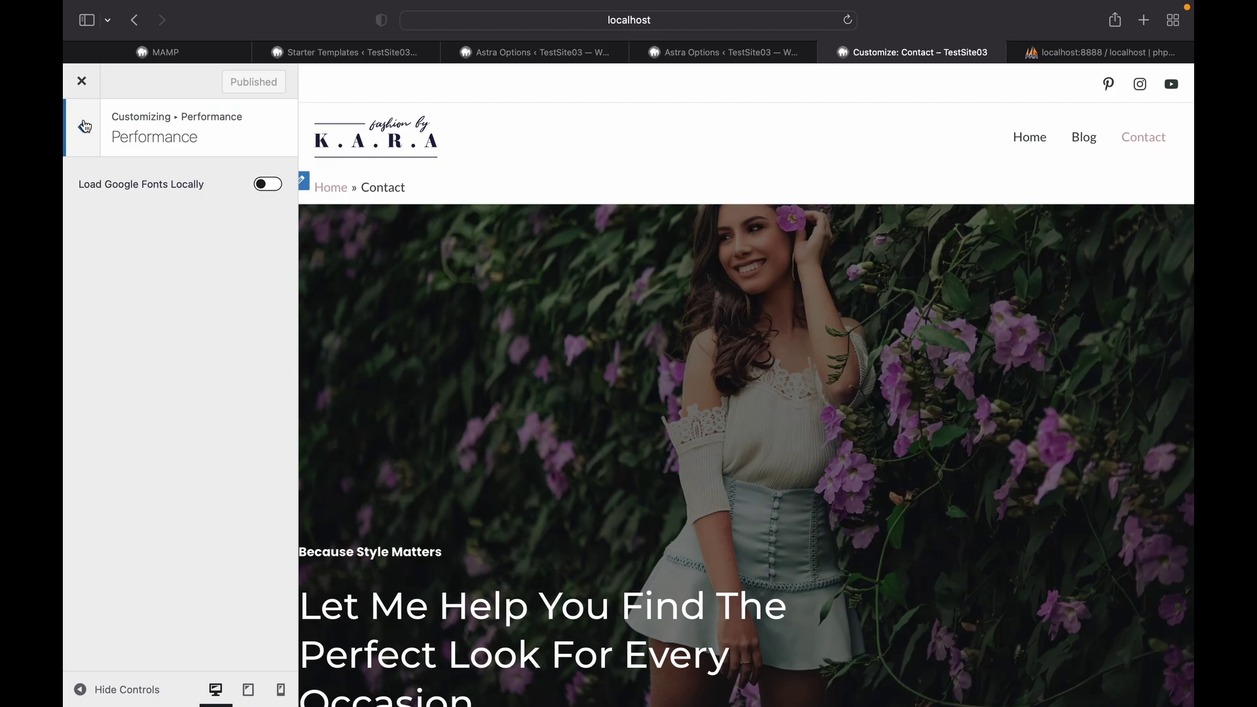
pyautogui.click(84, 126)
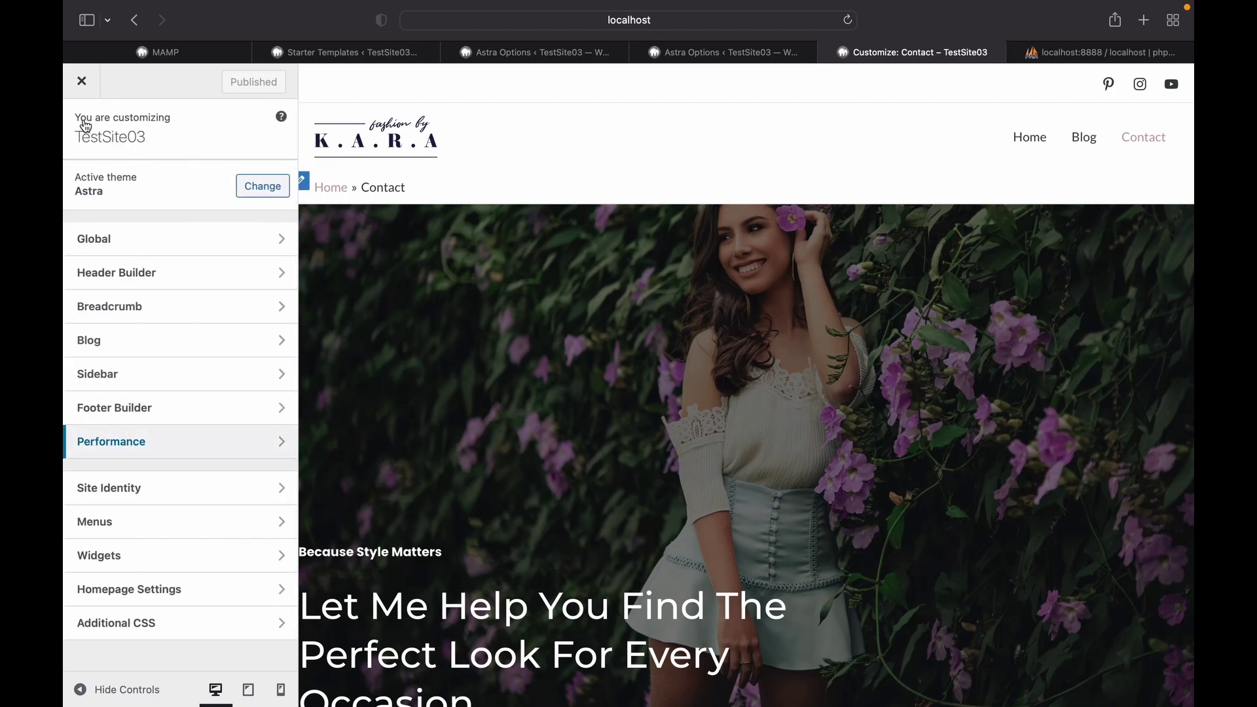
pyautogui.click(233, 236)
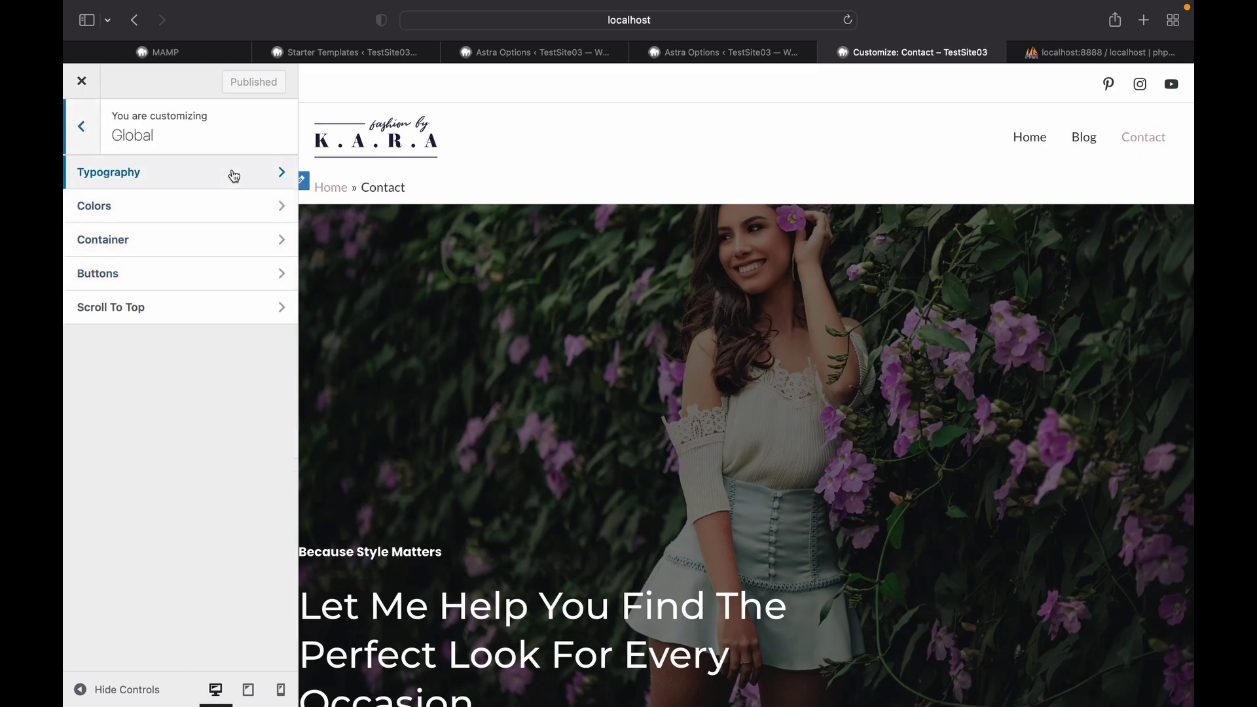
pyautogui.click(280, 172)
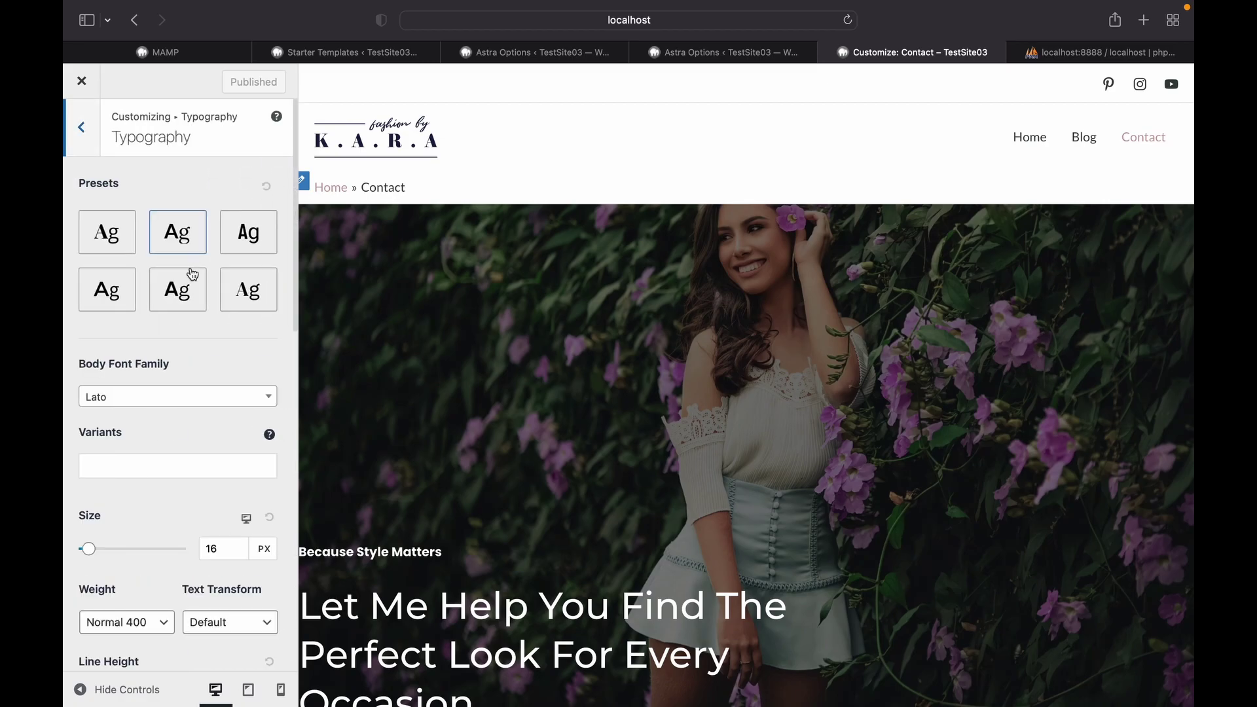
pyautogui.scroll(-1, 180, 313)
pyautogui.scroll(-2, 180, 313)
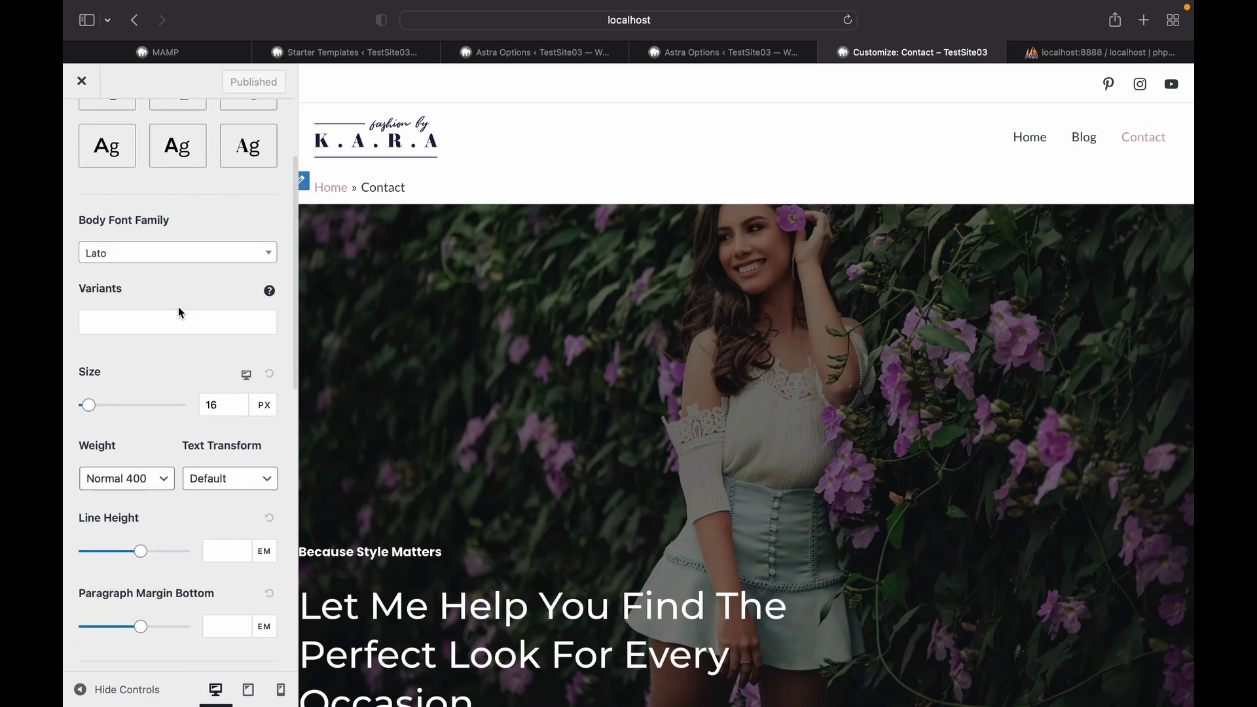
pyautogui.scroll(-2, 180, 313)
pyautogui.scroll(5, 178, 313)
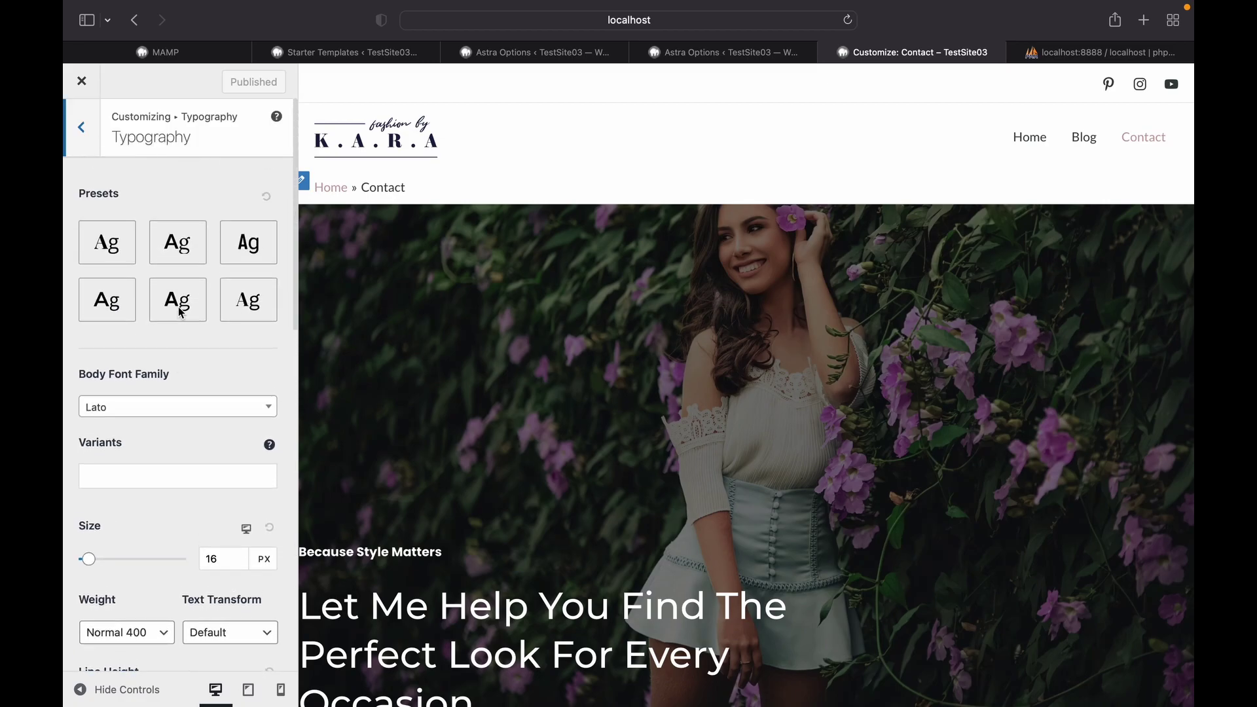
pyautogui.click(80, 145)
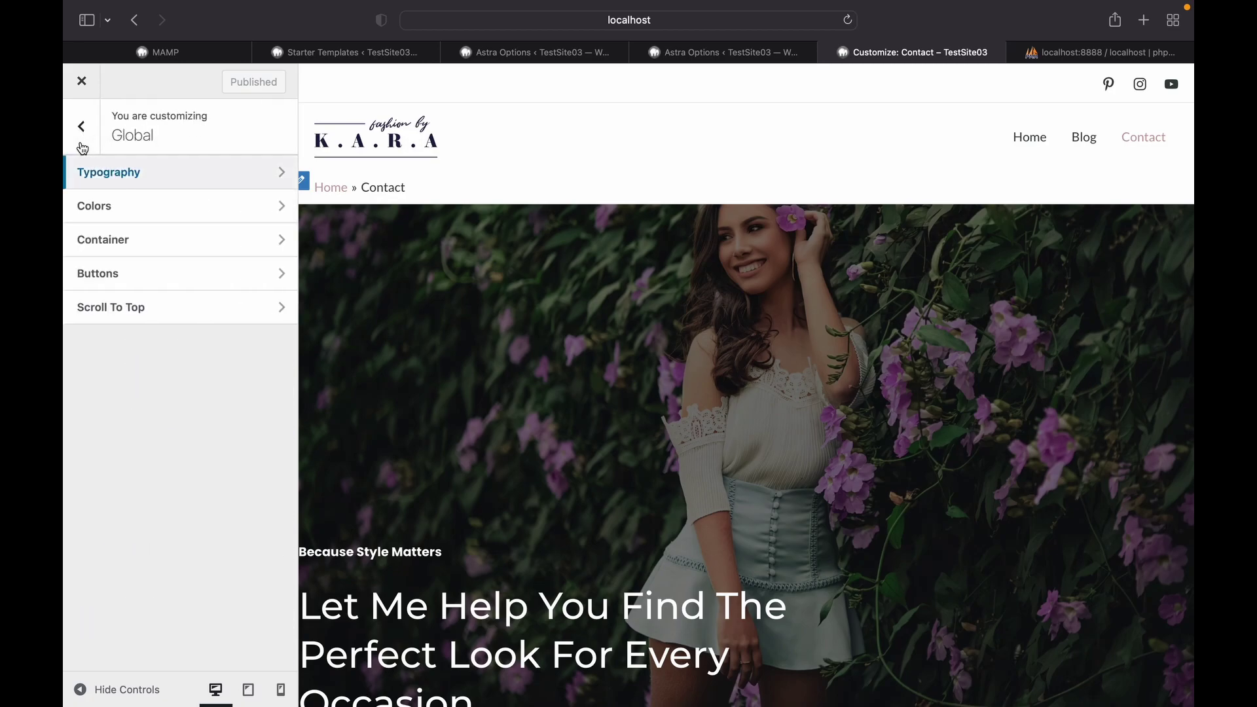
# - Review the Global Colors and Scroll To Top settings, then exit the Customizer
pyautogui.click(133, 216)
pyautogui.scroll(-2, 133, 216)
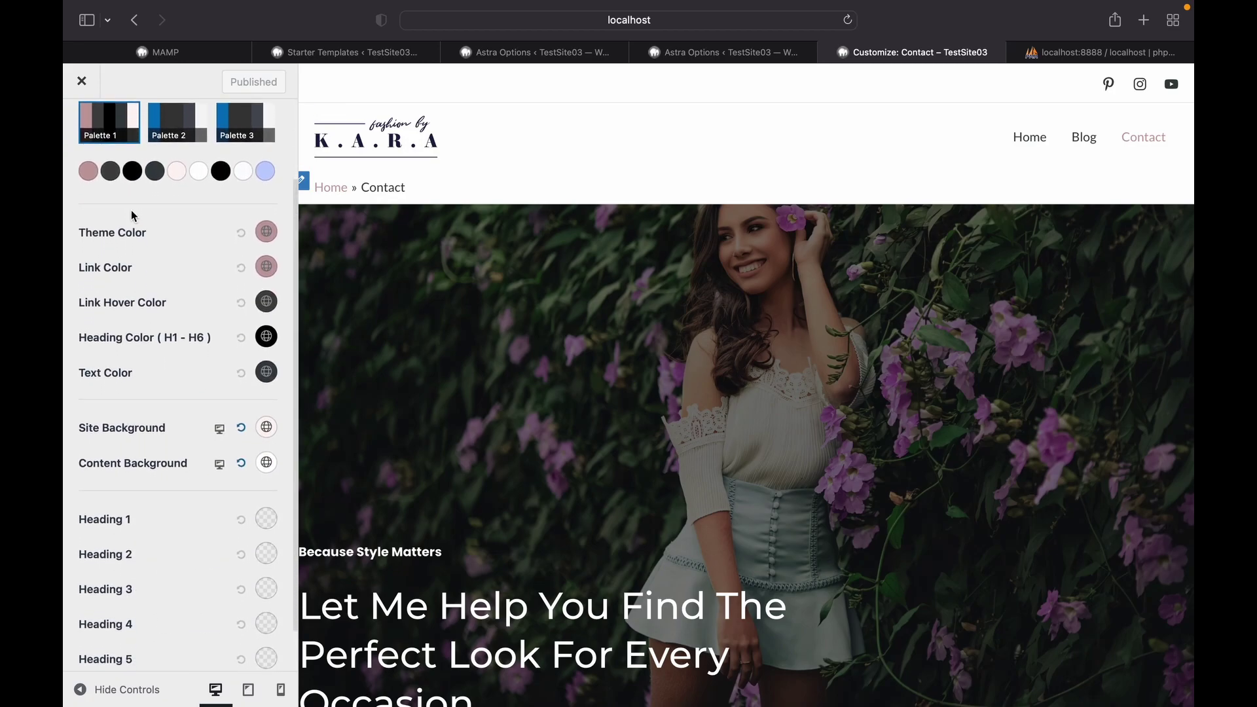
pyautogui.scroll(2, 130, 209)
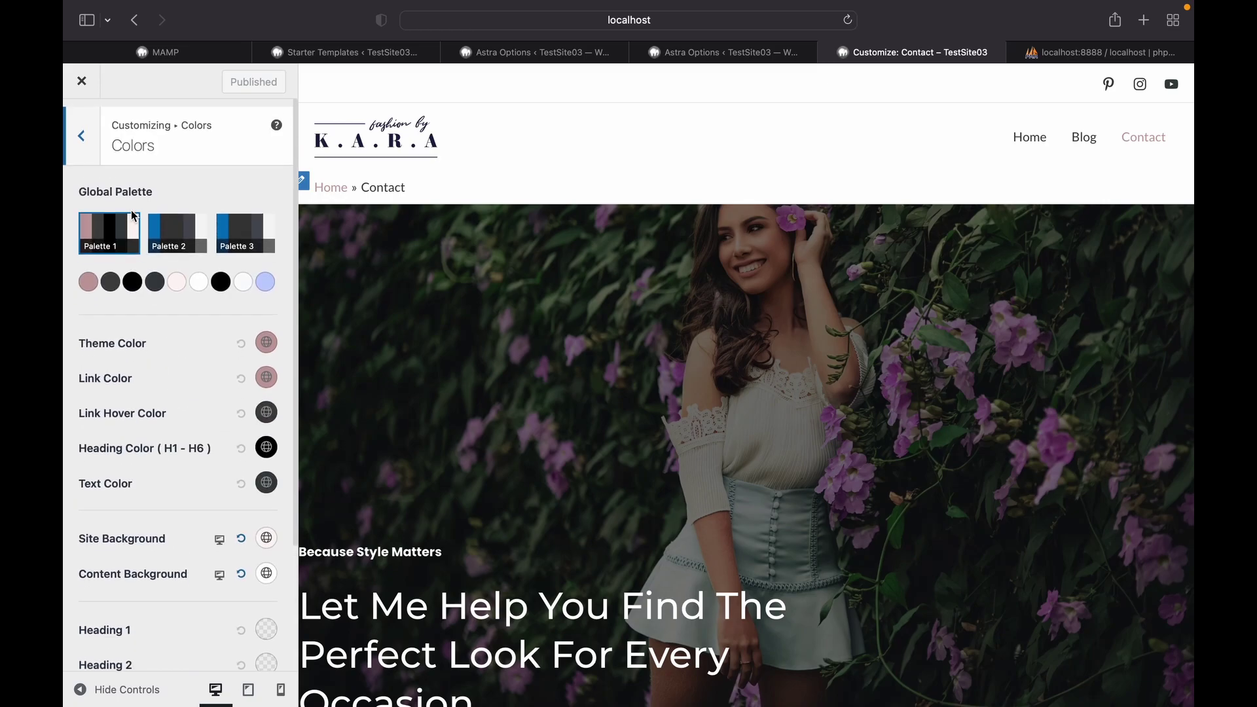
pyautogui.click(89, 120)
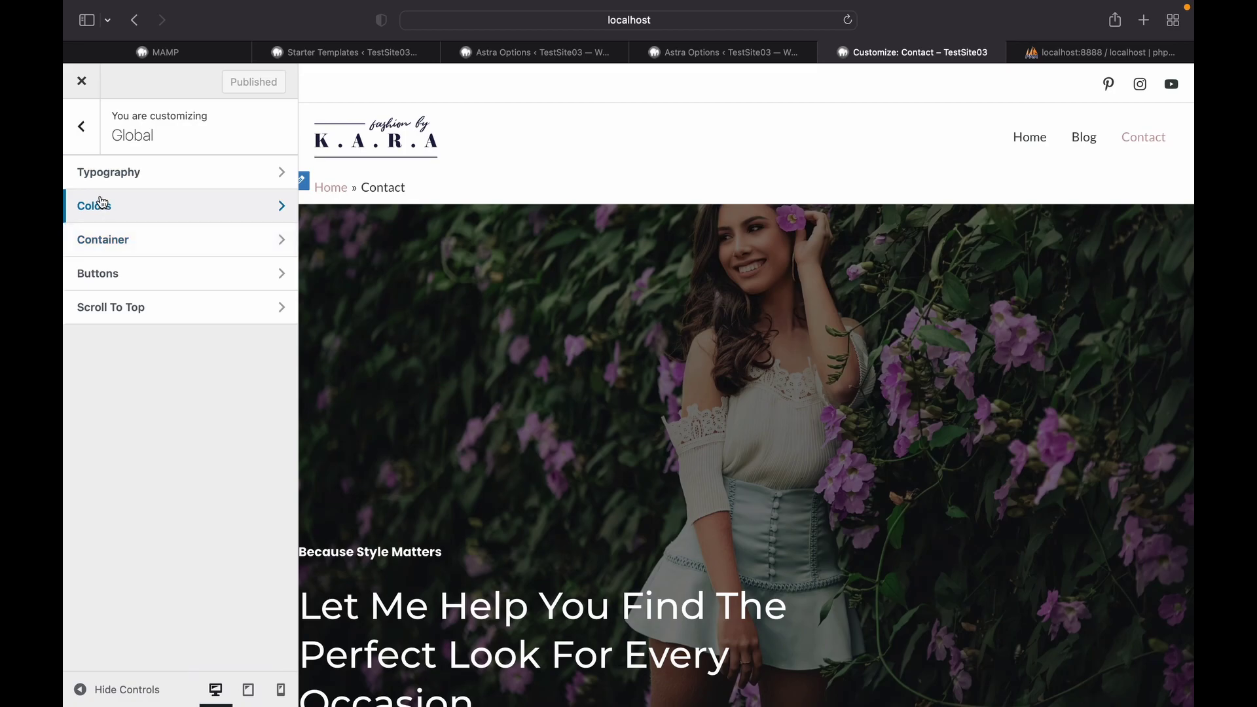
pyautogui.click(149, 308)
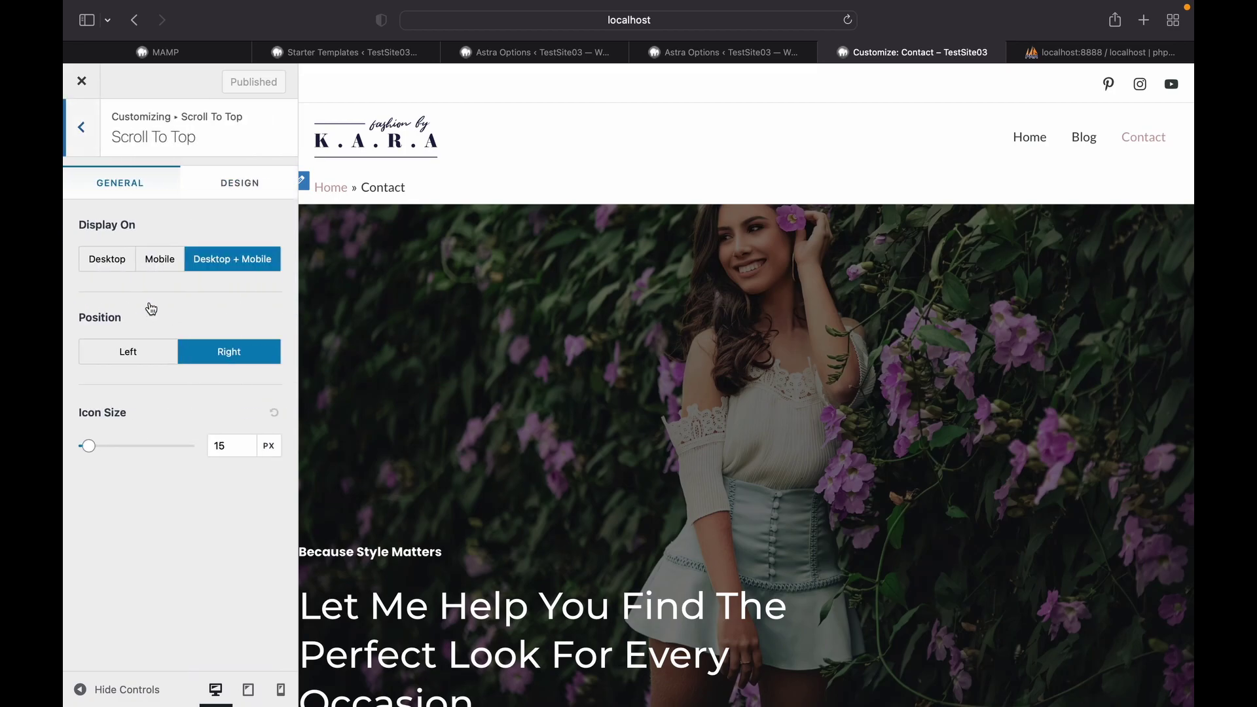
pyautogui.click(76, 137)
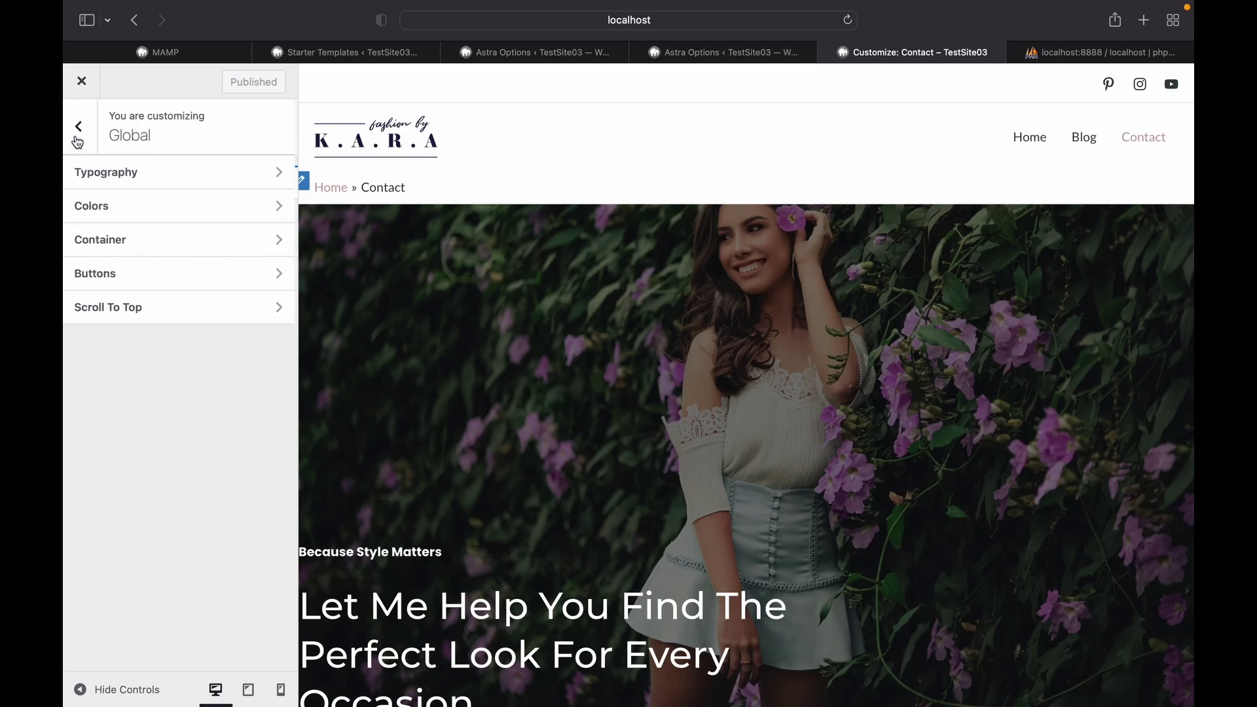
pyautogui.click(82, 81)
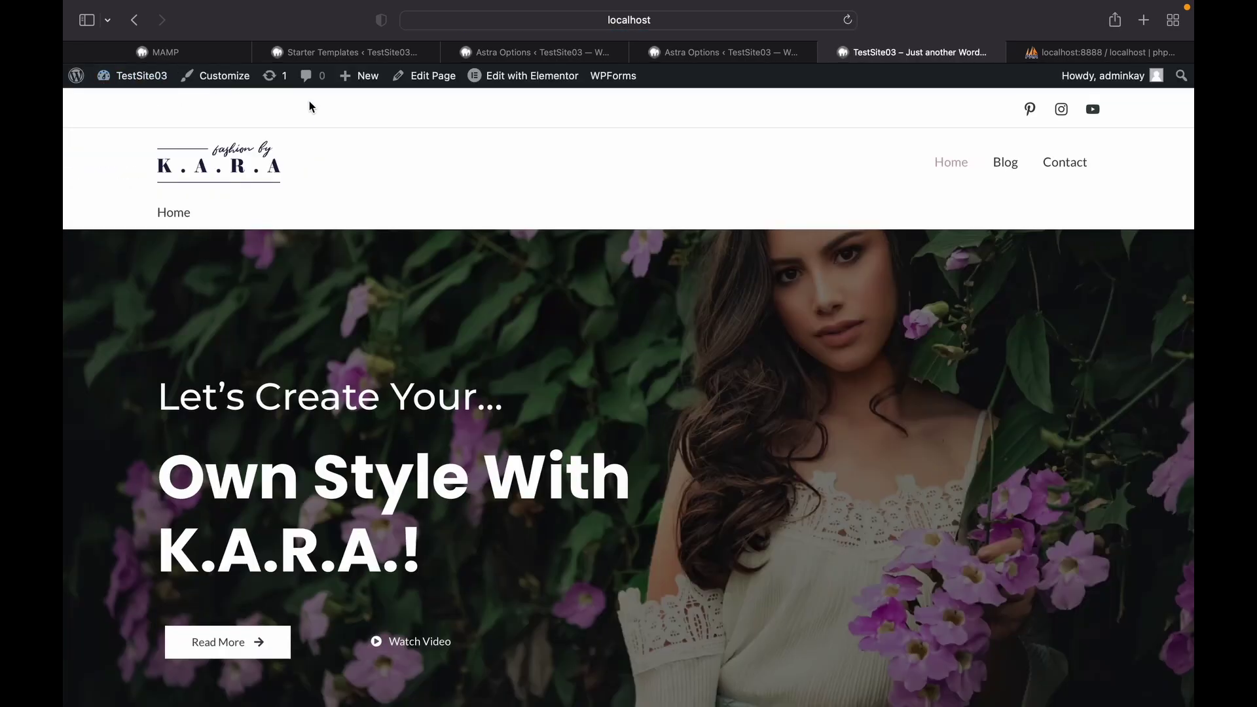
# - Open the TestSite03 admin Dashboard from the site-name menu in the admin bar
pyautogui.moveTo(138, 75)
pyautogui.click(162, 77)
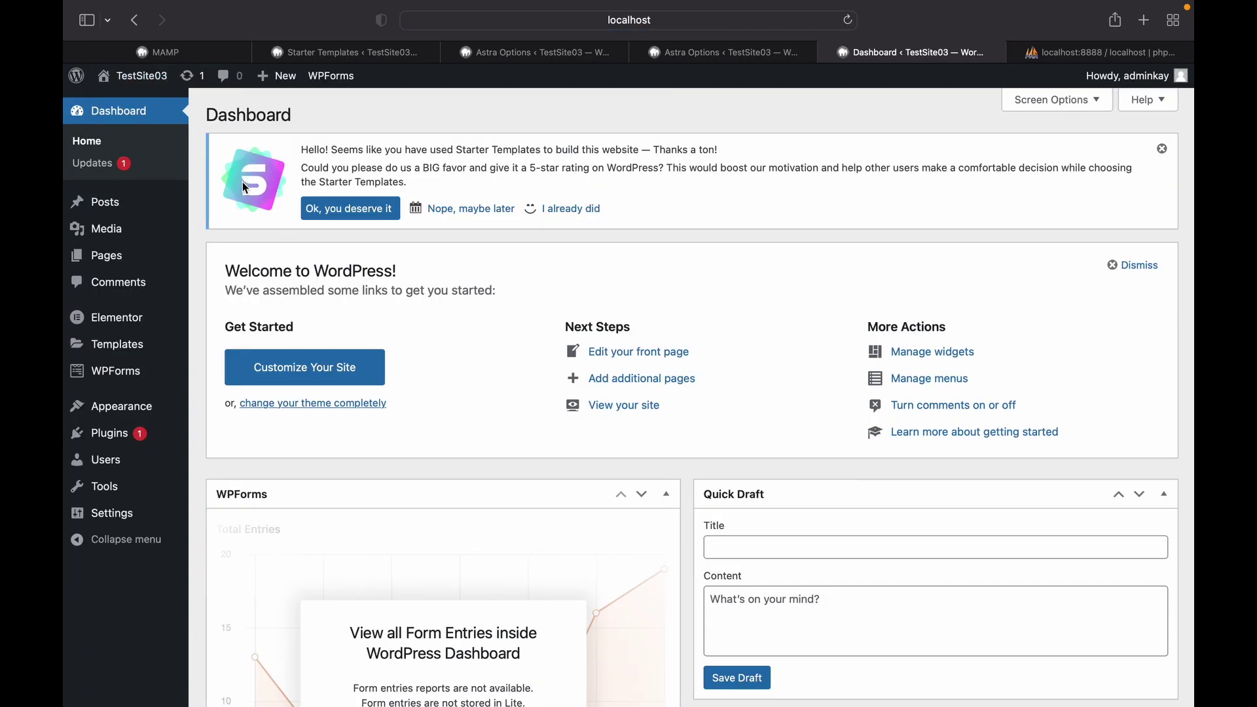